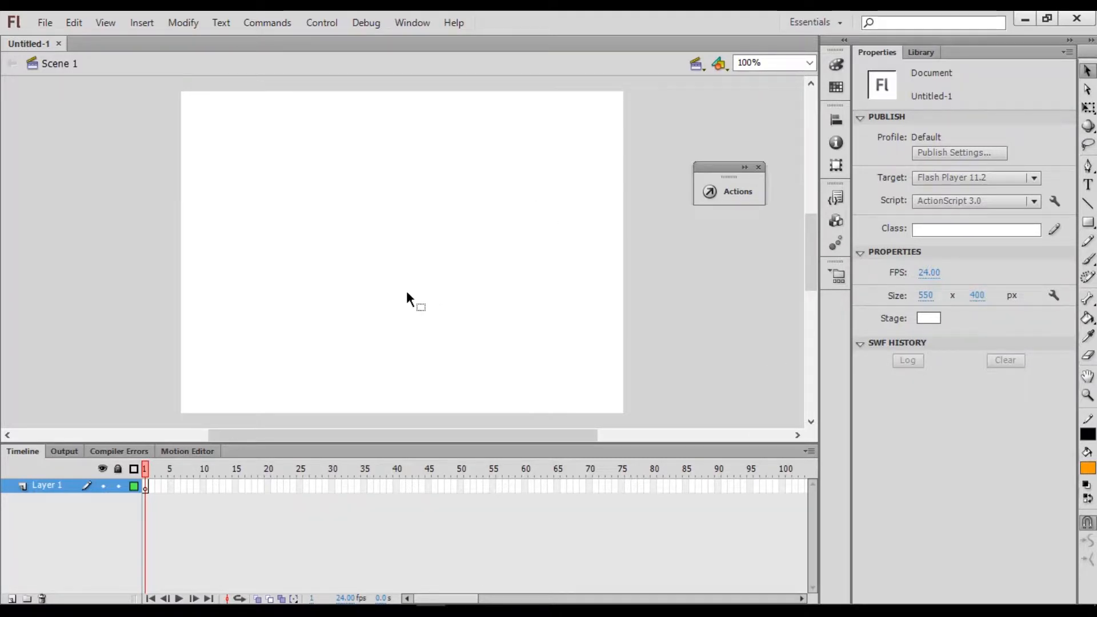
Draw a circle about 117 px wide with a white fill and black outline near the middle of the stage.
{"action": "left_click", "coordinate": [1088, 224]}
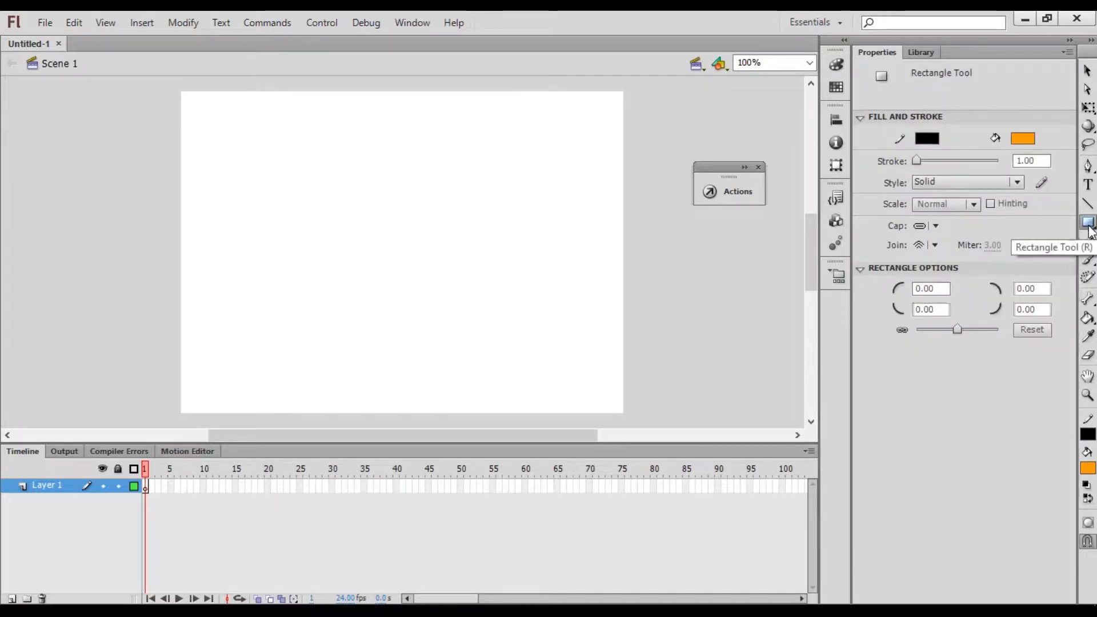
{"action": "left_click", "coordinate": [1088, 226]}
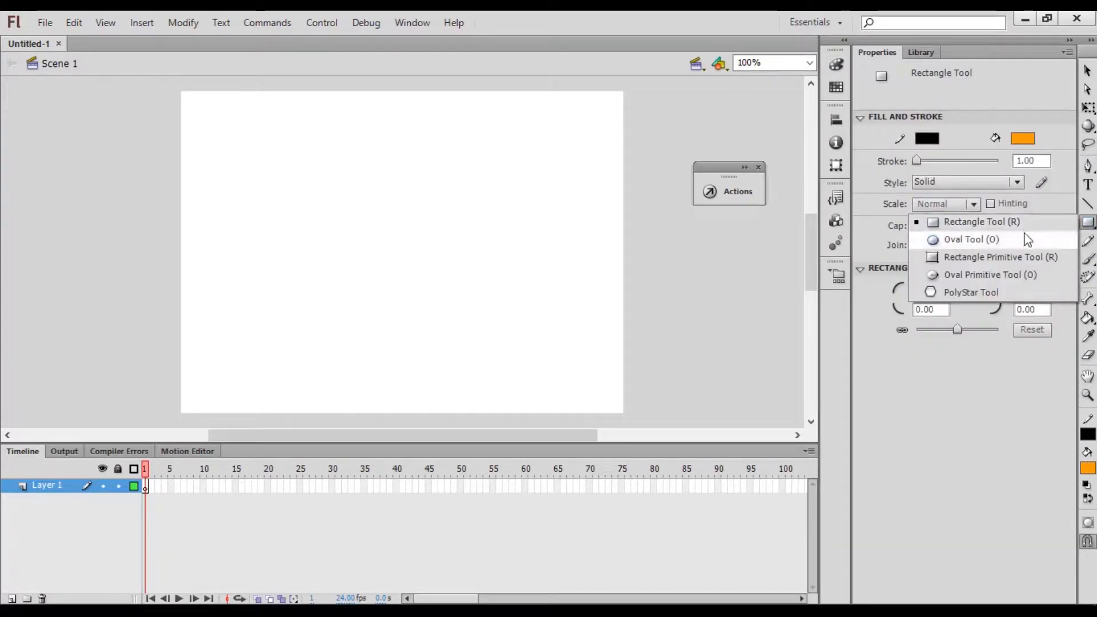
{"action": "left_click", "coordinate": [963, 240]}
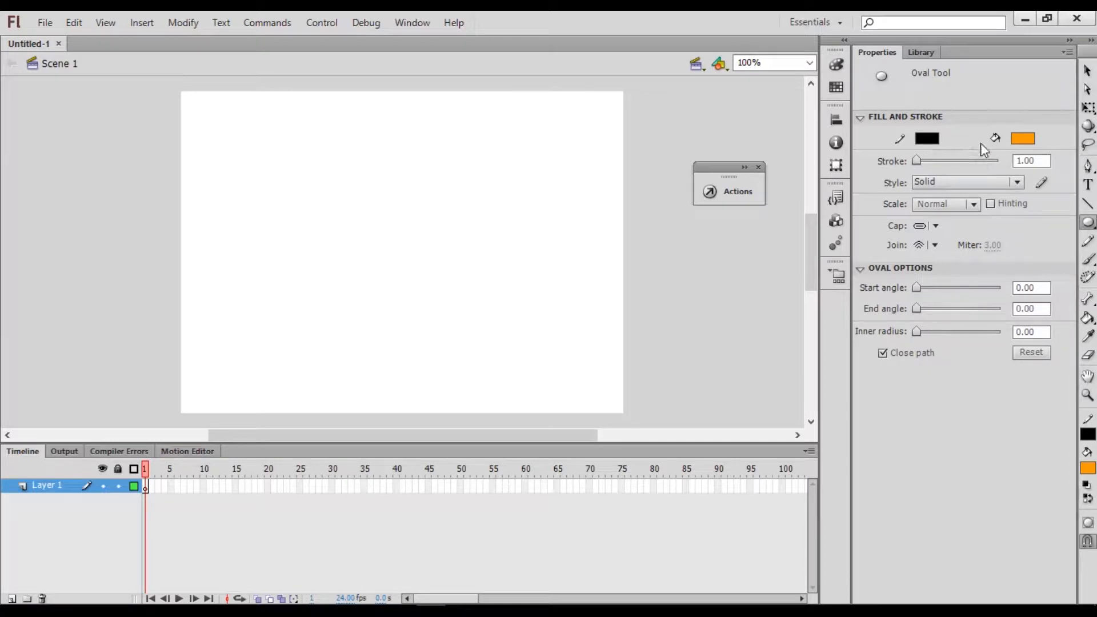
{"action": "left_click", "coordinate": [1020, 140]}
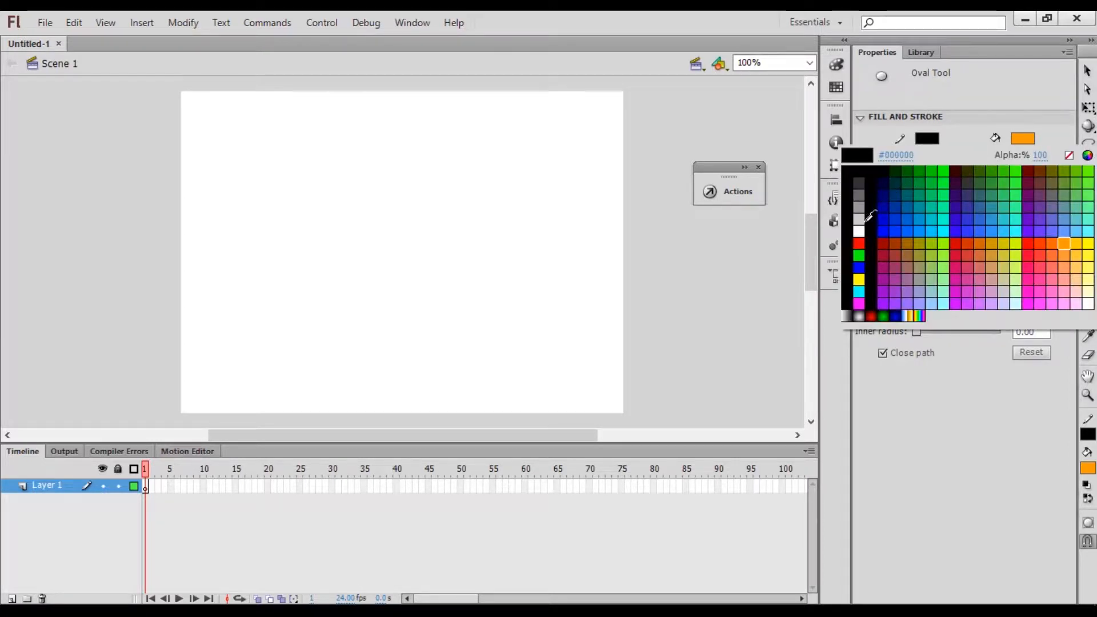
{"action": "left_click", "coordinate": [863, 228]}
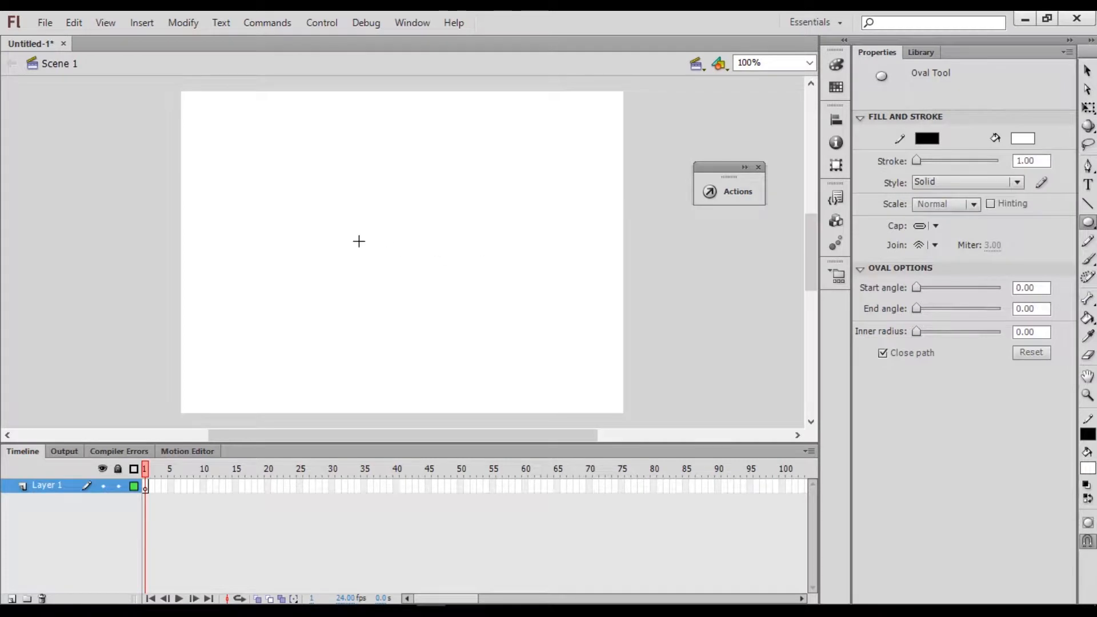
{"action": "mouse_move", "coordinate": [356, 220]}
{"action": "left_mouse_down"}
{"action": "mouse_move", "coordinate": [396, 277]}
{"action": "mouse_move", "coordinate": [451, 314]}
{"action": "left_mouse_up"}
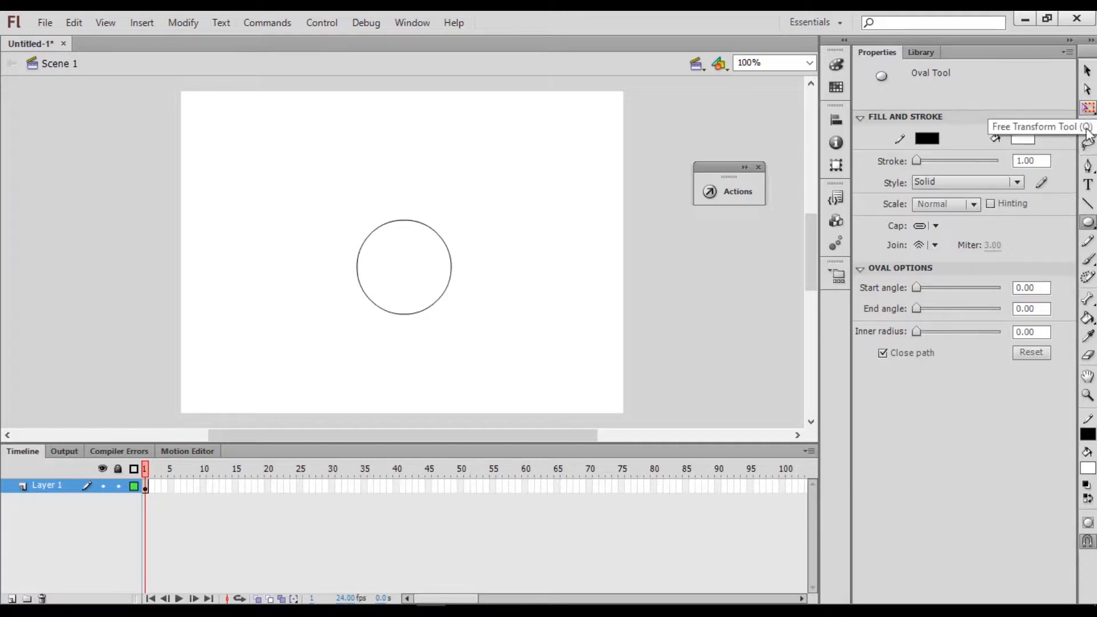
Select the whole circle, fill and outline, and move it right and slightly up to about X 320, Y 121.
{"action": "left_click", "coordinate": [1087, 71]}
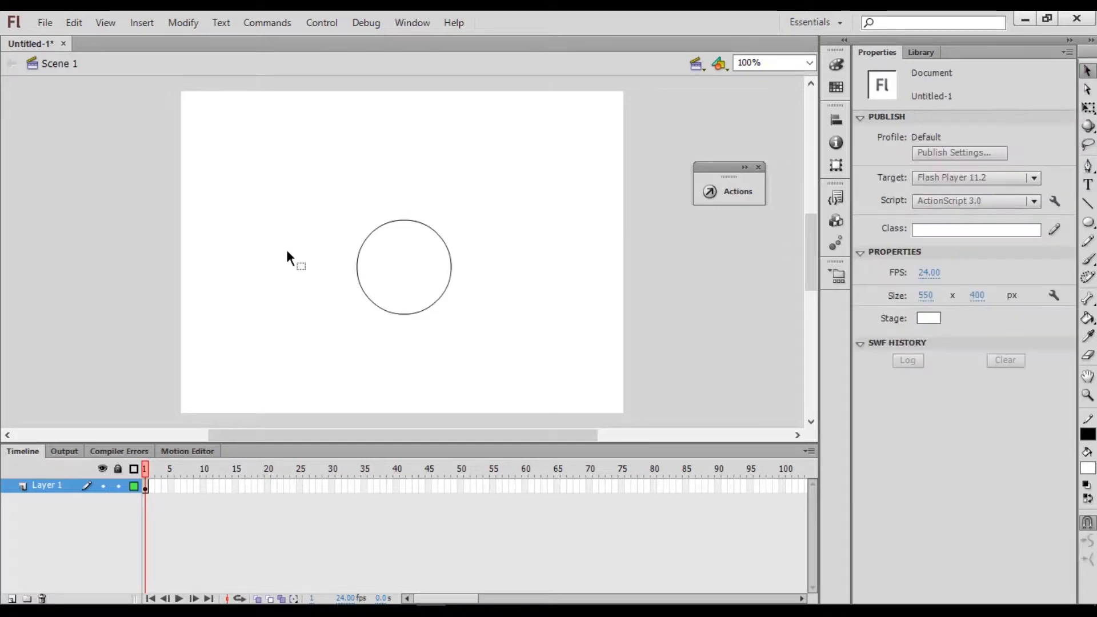
{"action": "left_click_drag", "start_coordinate": [315, 191], "coordinate": [500, 356]}
{"action": "left_click_drag", "start_coordinate": [416, 272], "coordinate": [498, 241]}
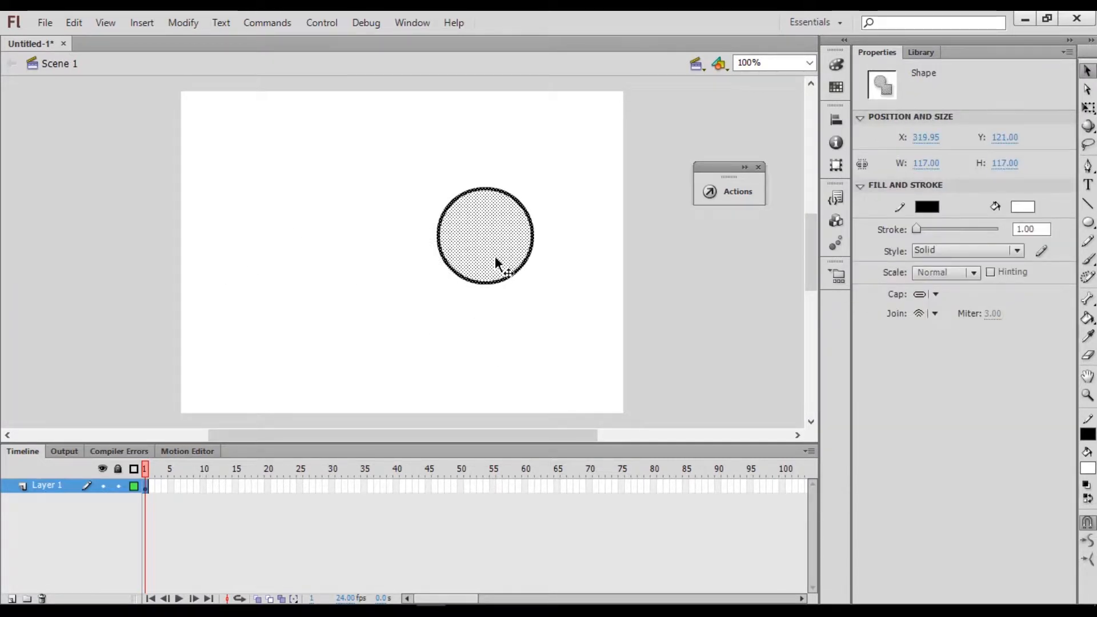
Convert the circle to a button symbol named cymbal_right and move it to about X 427, Y 165.
{"action": "right_click", "coordinate": [496, 258]}
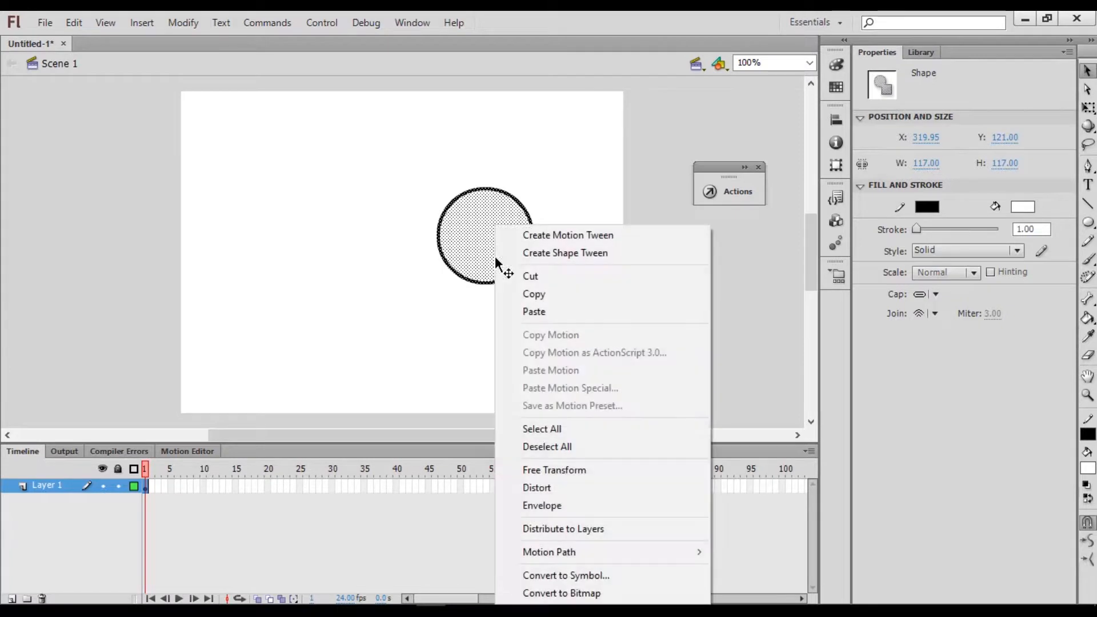
{"action": "left_click", "coordinate": [582, 574]}
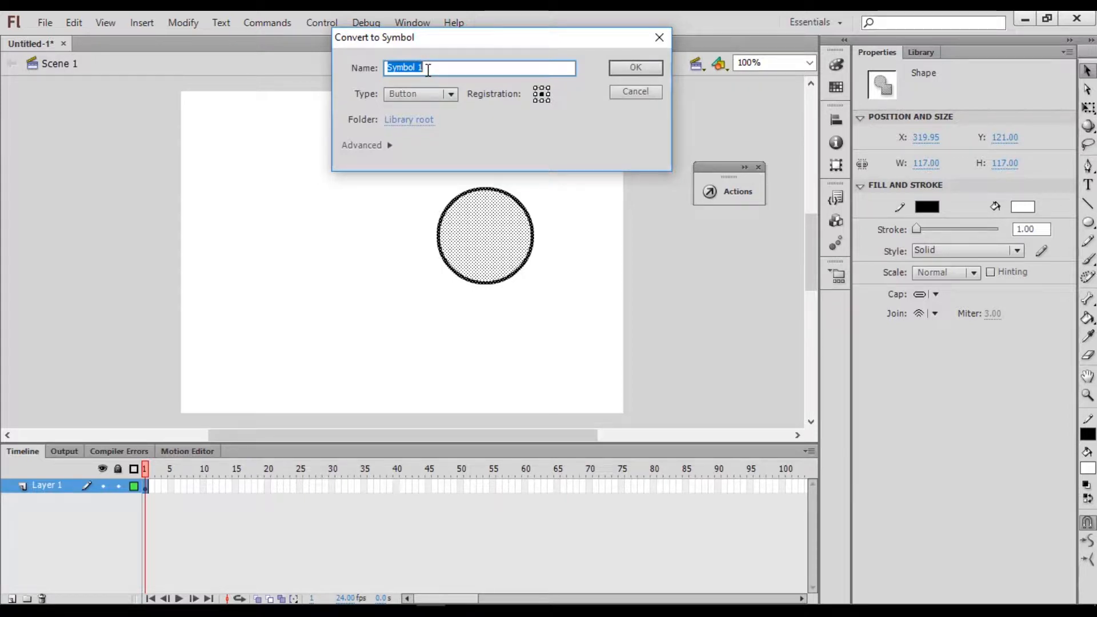
{"action": "type", "text": "c"}
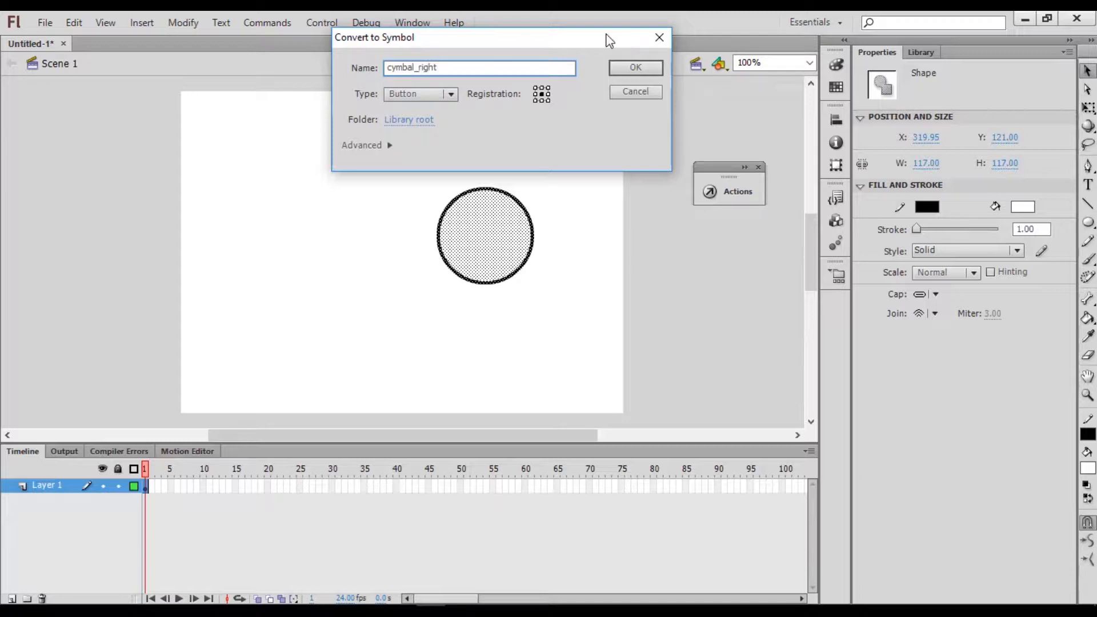
{"action": "left_click", "coordinate": [626, 73]}
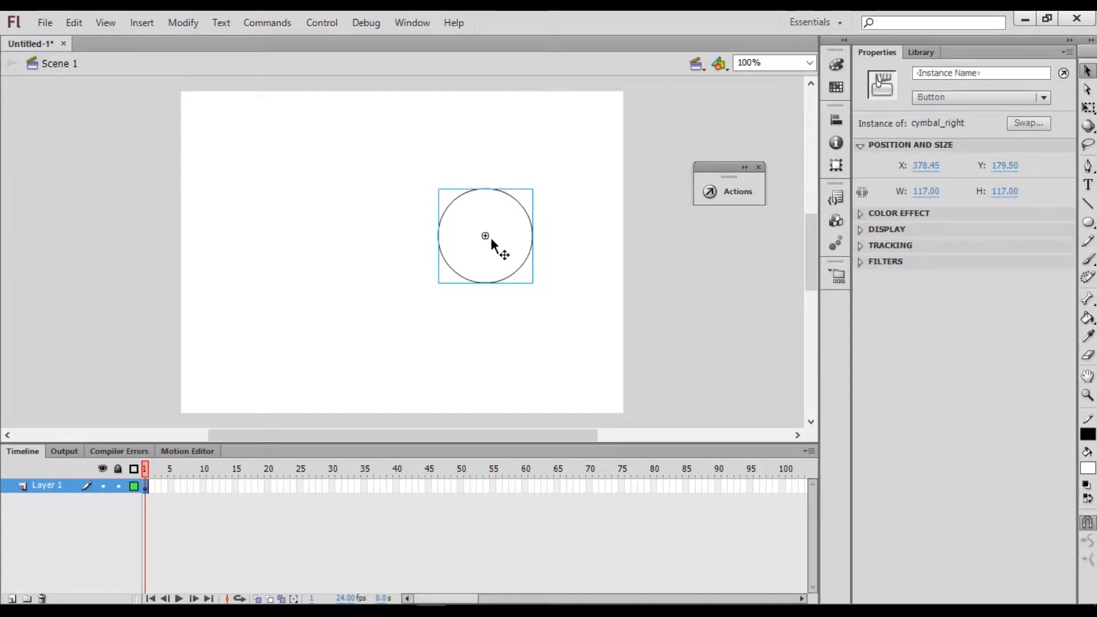
{"action": "left_click_drag", "start_coordinate": [492, 237], "coordinate": [531, 225]}
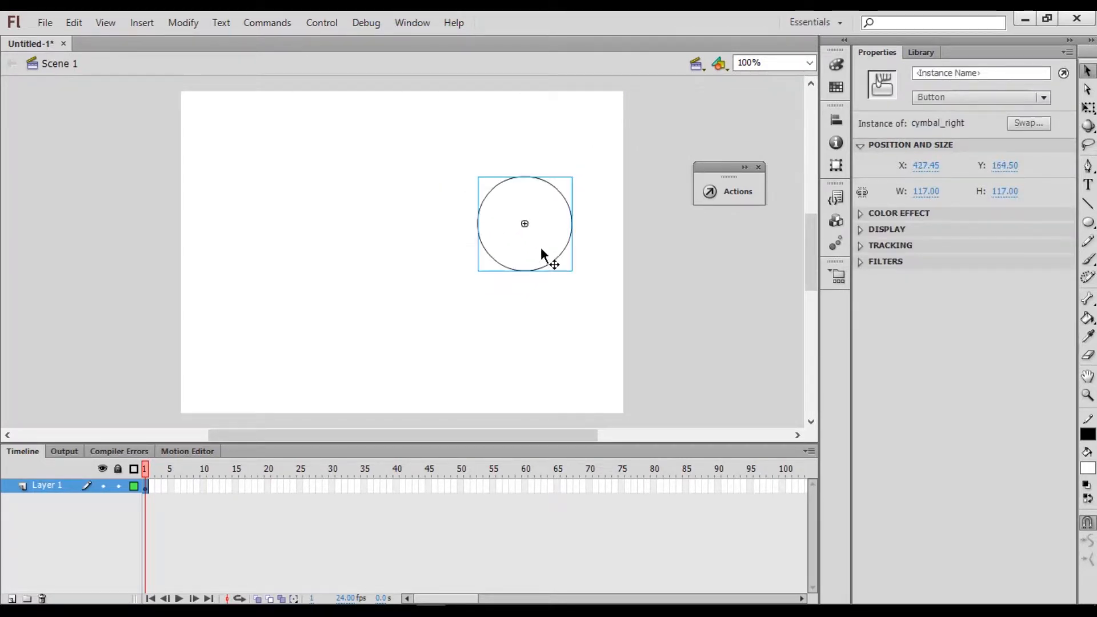
{"action": "left_click", "coordinate": [478, 318]}
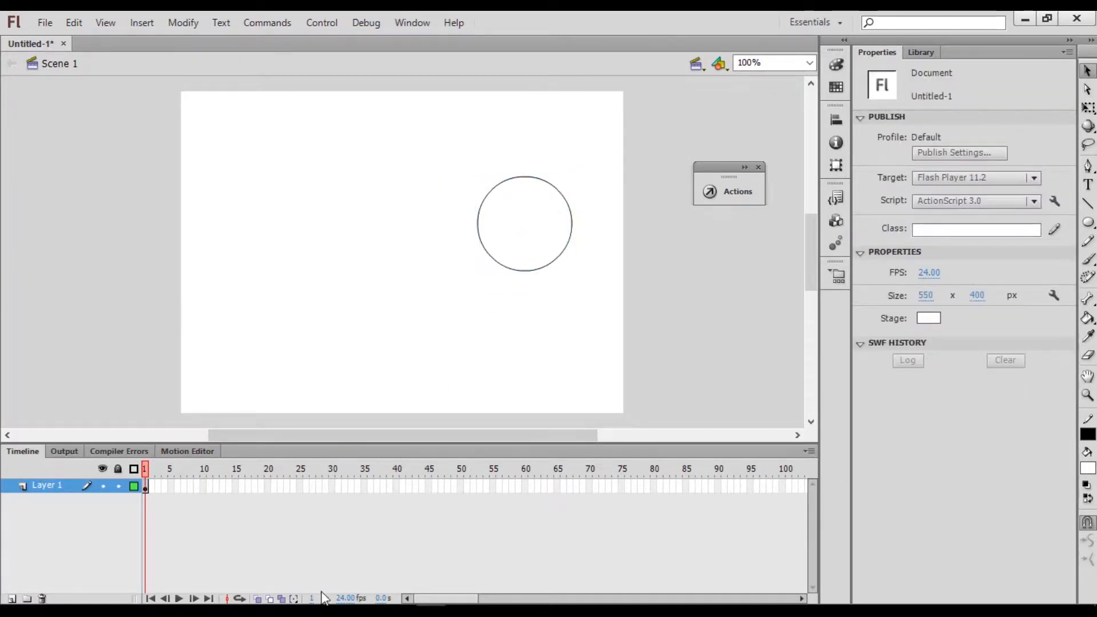
Switch to File Explorer and review the drum WAV files in the Drum Sound folder.
{"action": "mouse_move", "coordinate": [284, 608]}
{"action": "left_click", "coordinate": [326, 555]}
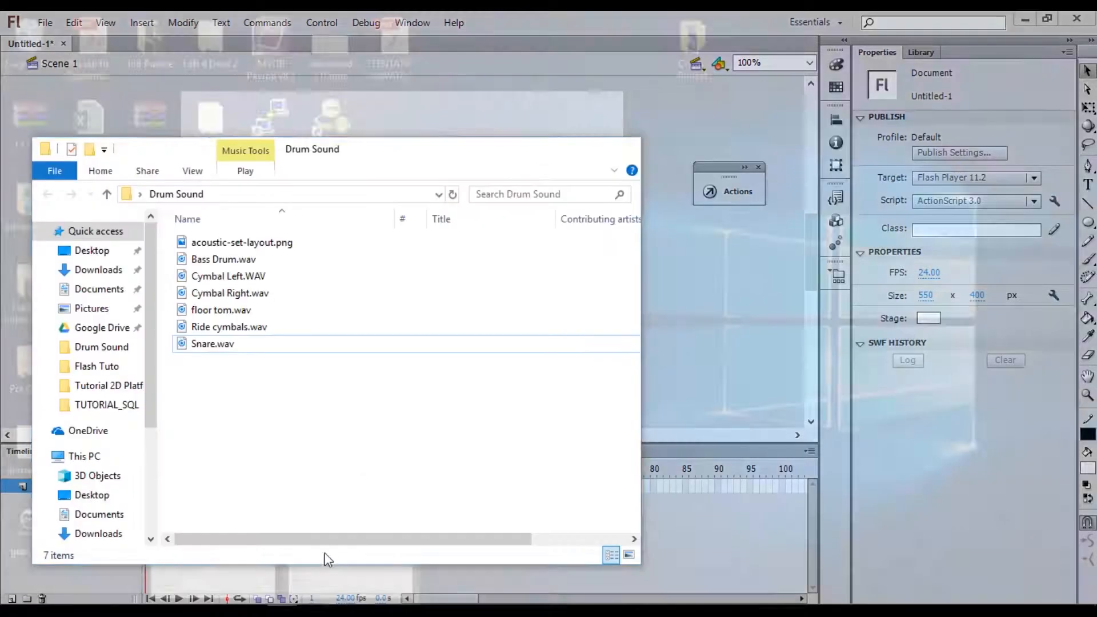
{"action": "left_click", "coordinate": [224, 260]}
{"action": "left_click", "coordinate": [228, 277]}
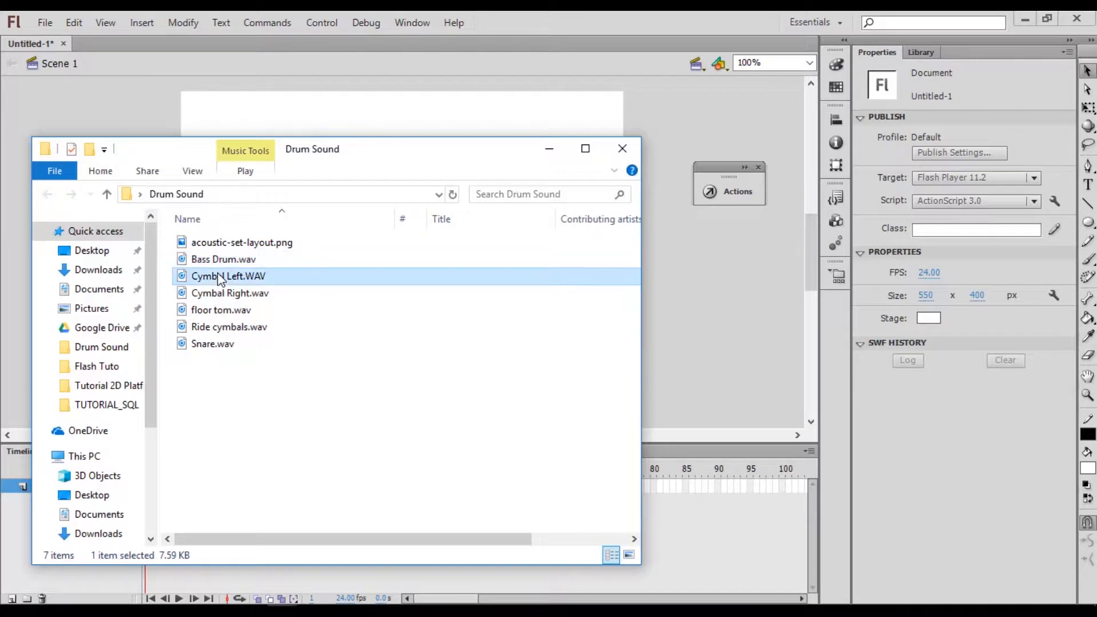
{"action": "left_click", "coordinate": [217, 293]}
{"action": "left_click", "coordinate": [216, 310]}
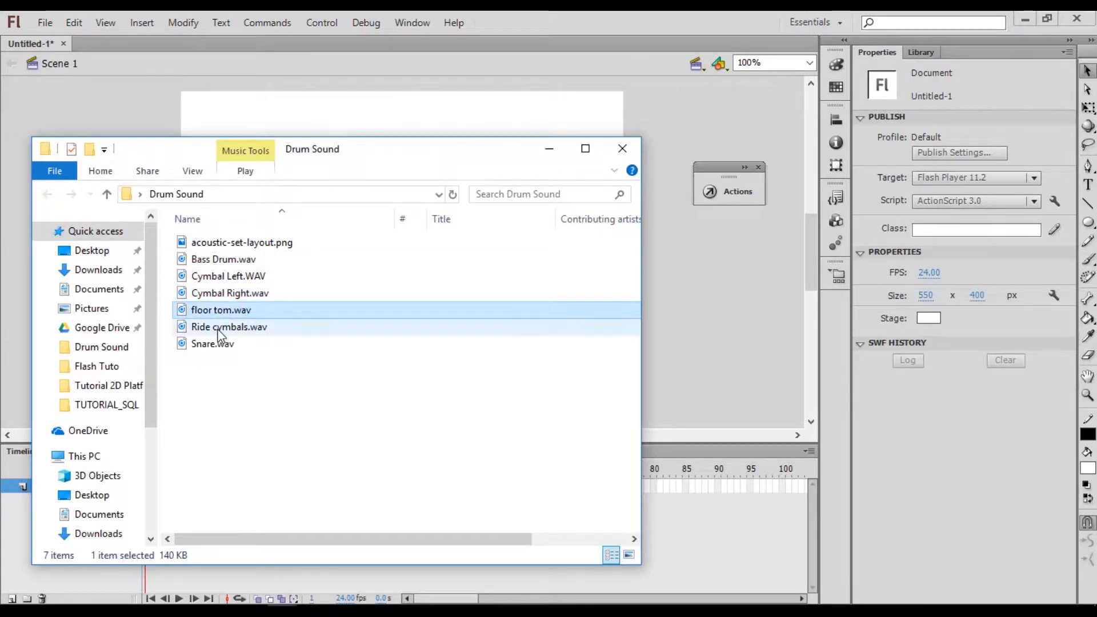
{"action": "left_click", "coordinate": [221, 328]}
{"action": "left_click", "coordinate": [221, 342]}
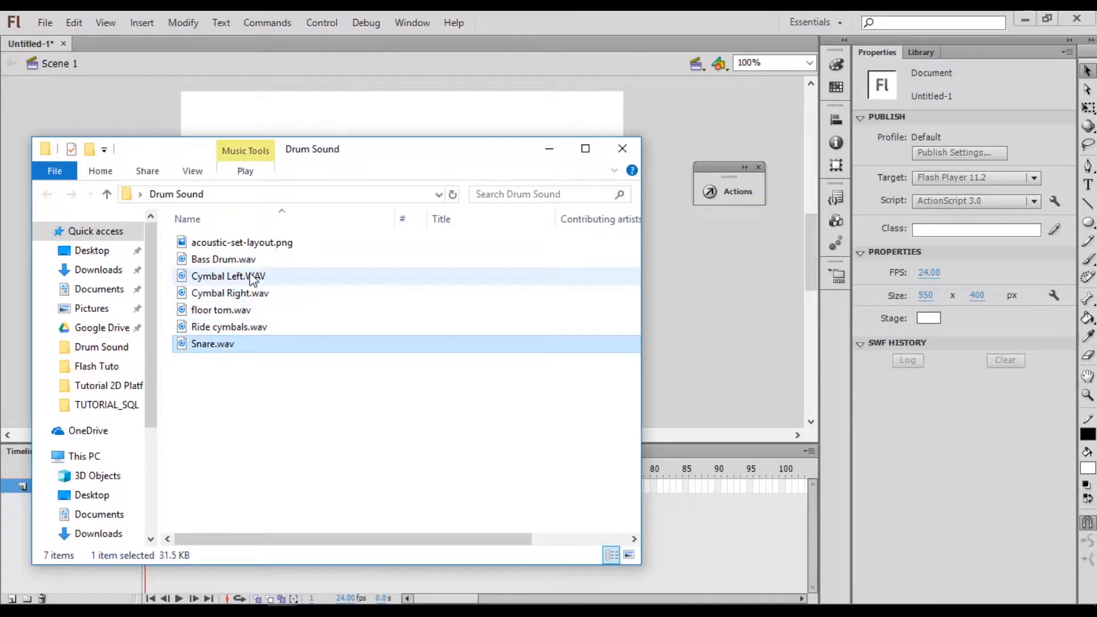
{"action": "left_click_drag", "start_coordinate": [245, 397], "coordinate": [191, 256]}
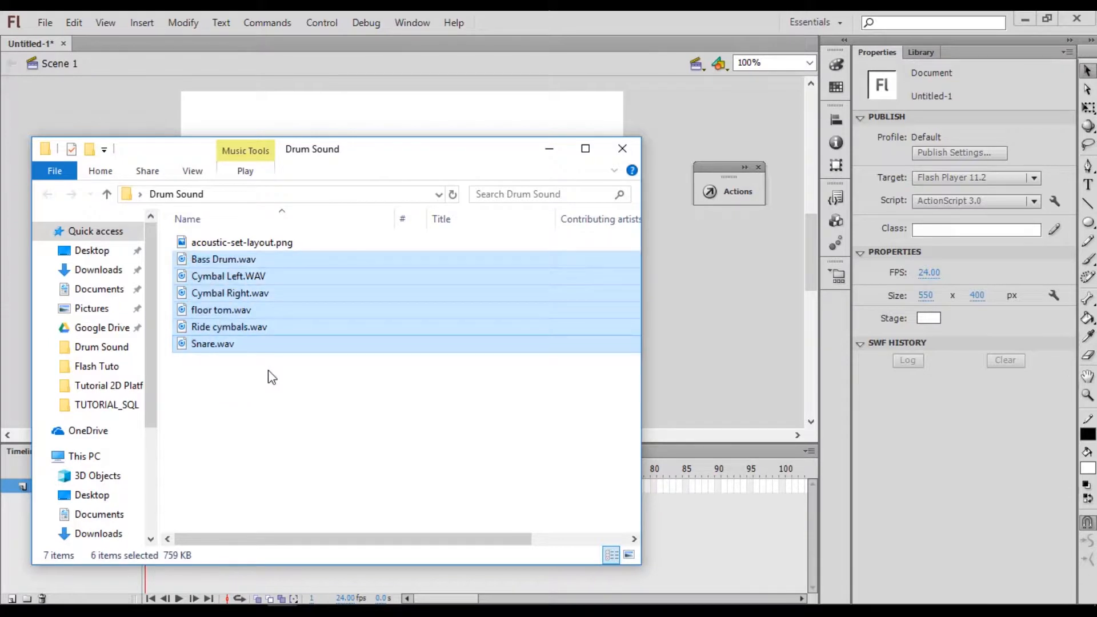
{"action": "left_click", "coordinate": [257, 293]}
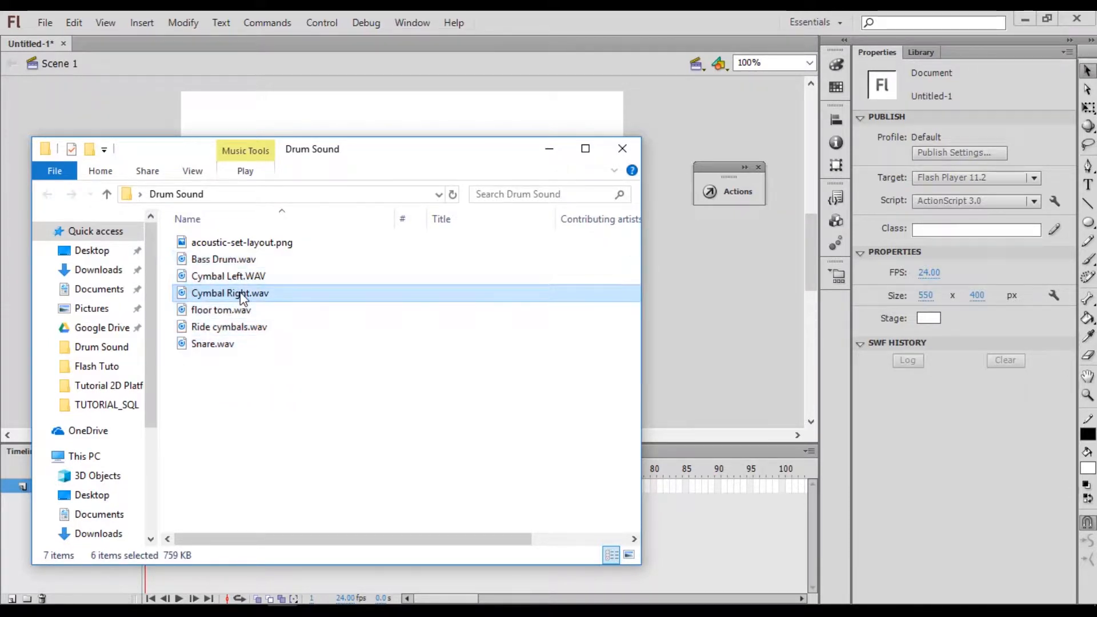
{"action": "left_click", "coordinate": [548, 150]}
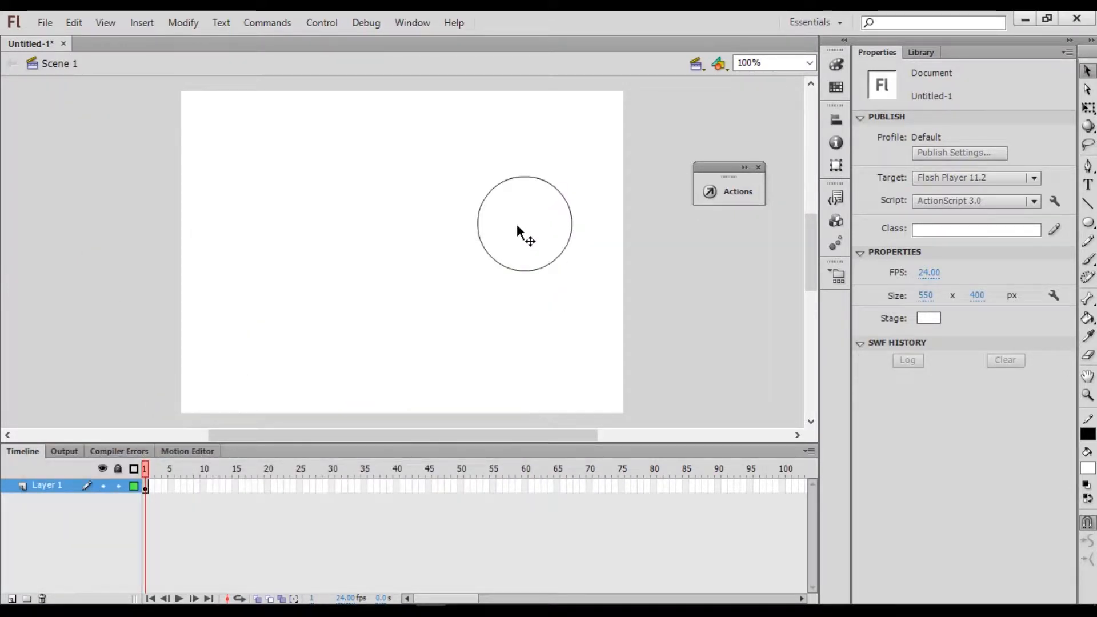
Inside the cymbal_right button, add a dynamic text box over the circle, using the Komikazba font at 19 pt.
{"action": "double_click", "coordinate": [517, 226]}
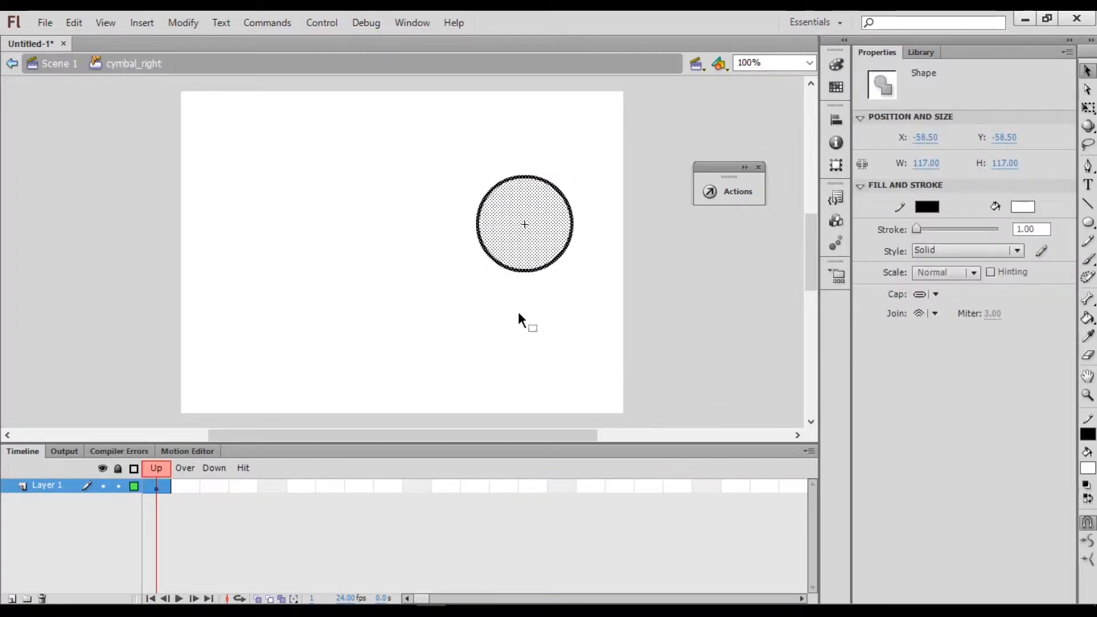
{"action": "left_click", "coordinate": [533, 285]}
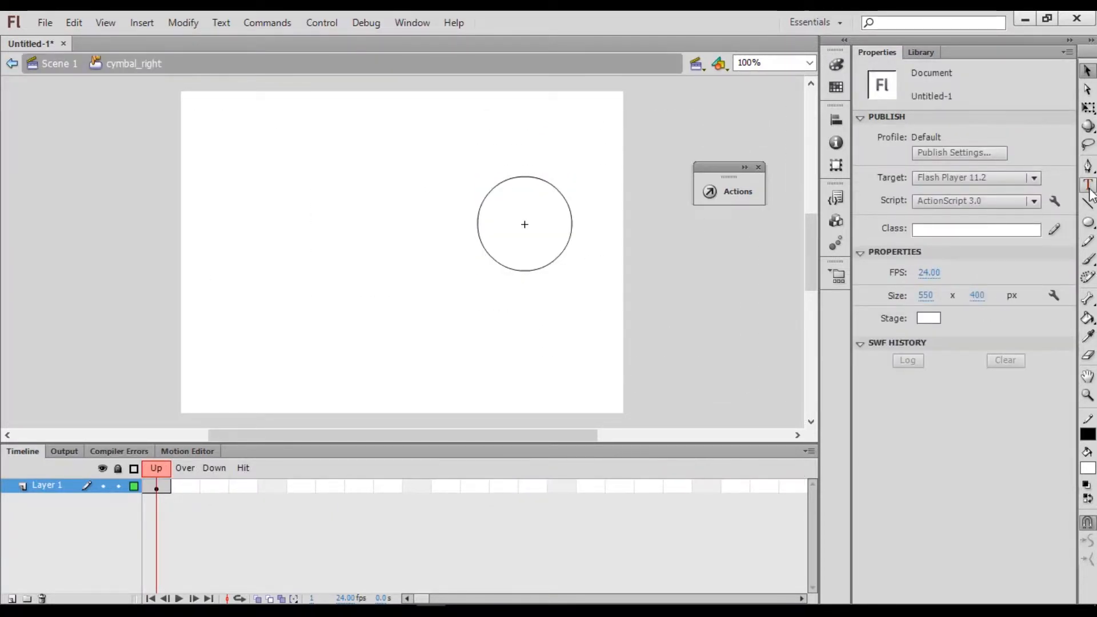
{"action": "key", "text": "t"}
{"action": "left_click_drag", "start_coordinate": [483, 106], "coordinate": [557, 249]}
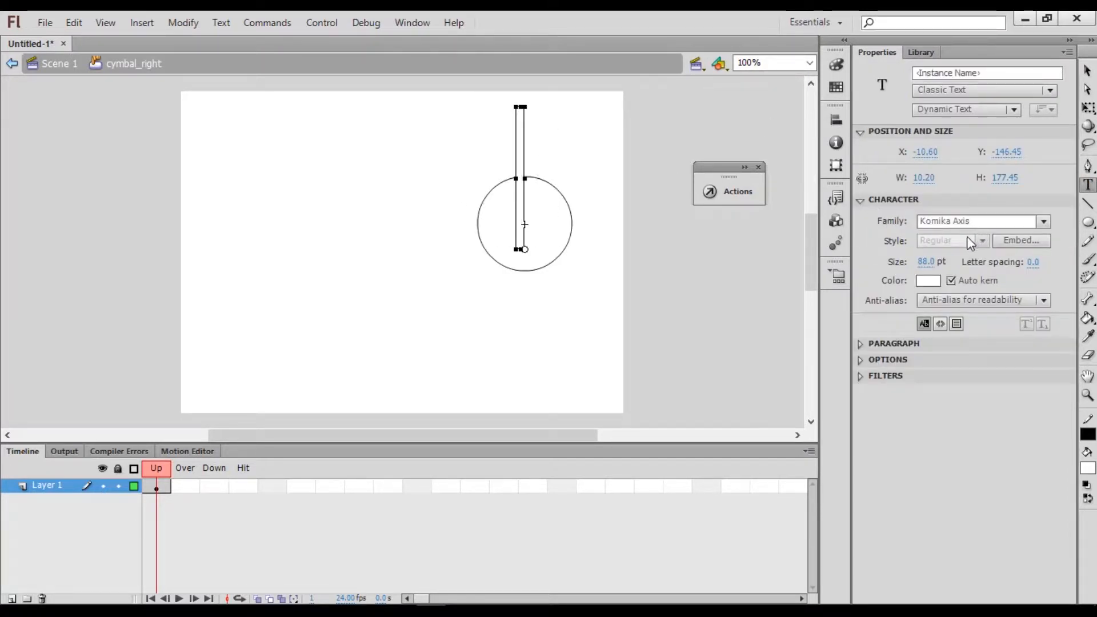
{"action": "left_click", "coordinate": [1043, 222]}
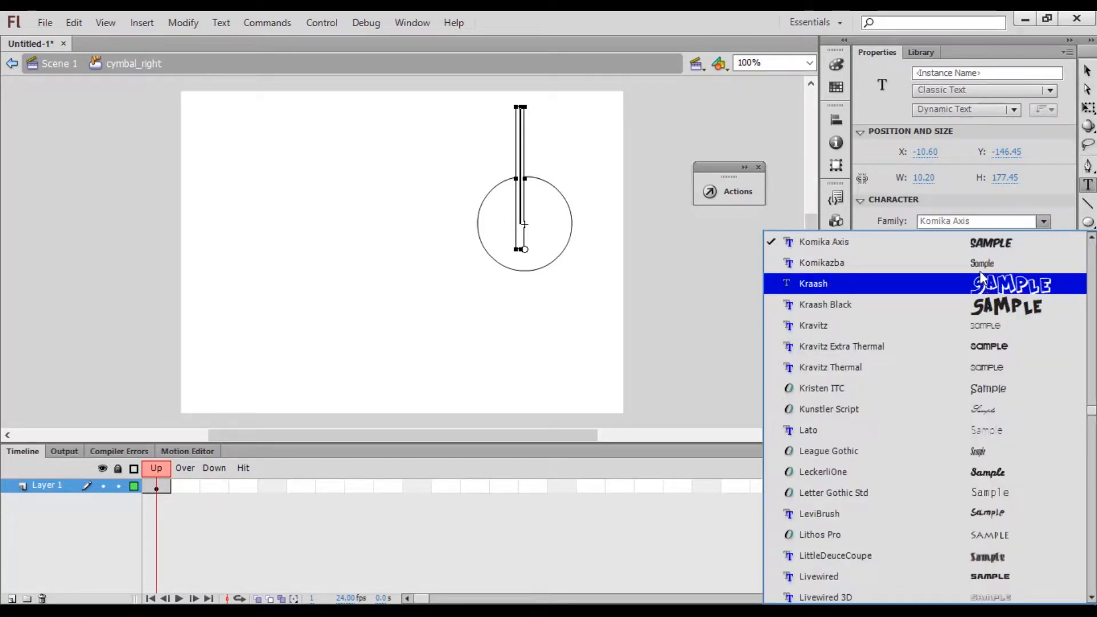
{"action": "left_click", "coordinate": [823, 263]}
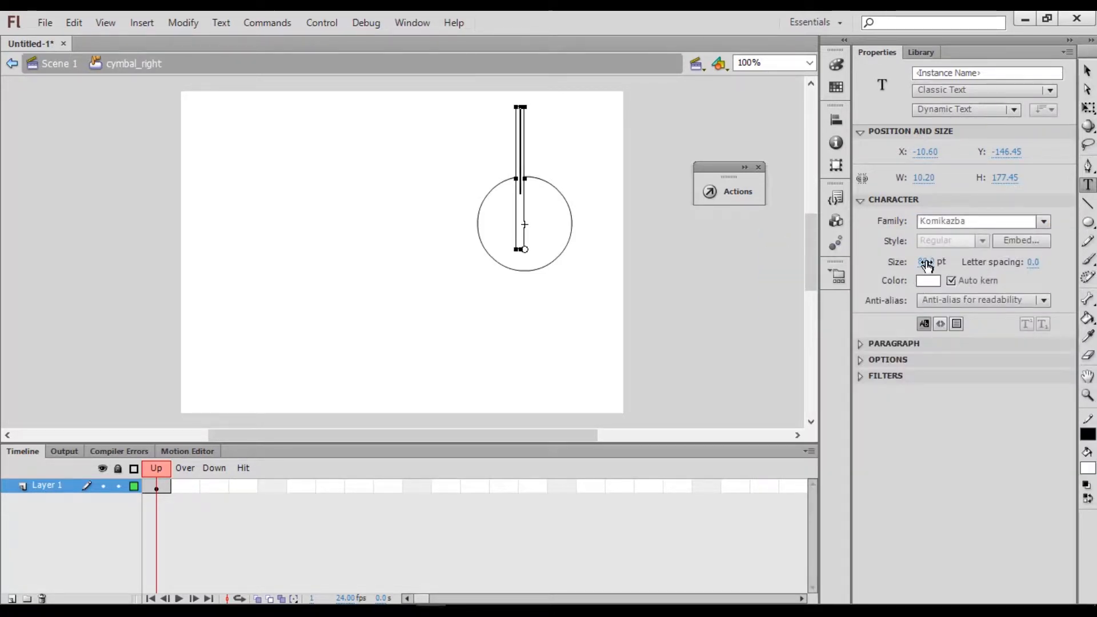
{"action": "left_click_drag", "start_coordinate": [926, 261], "coordinate": [868, 257]}
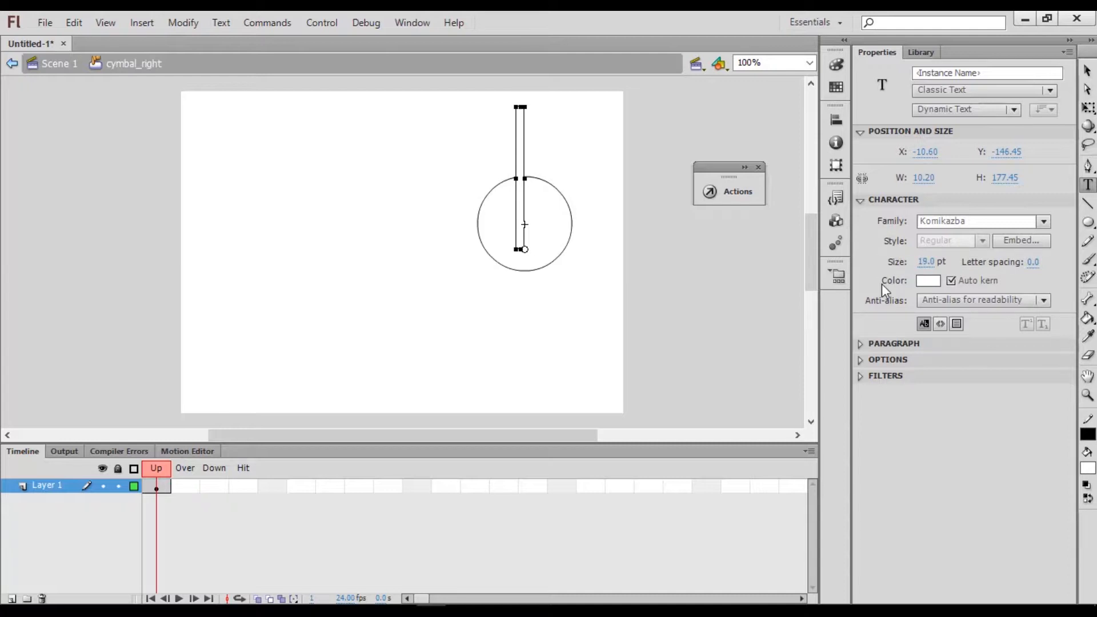
Enter the label text "Cymbal Right" and shorten its text box to about 29 px high, above the circle.
{"action": "type", "text": "Cym"}
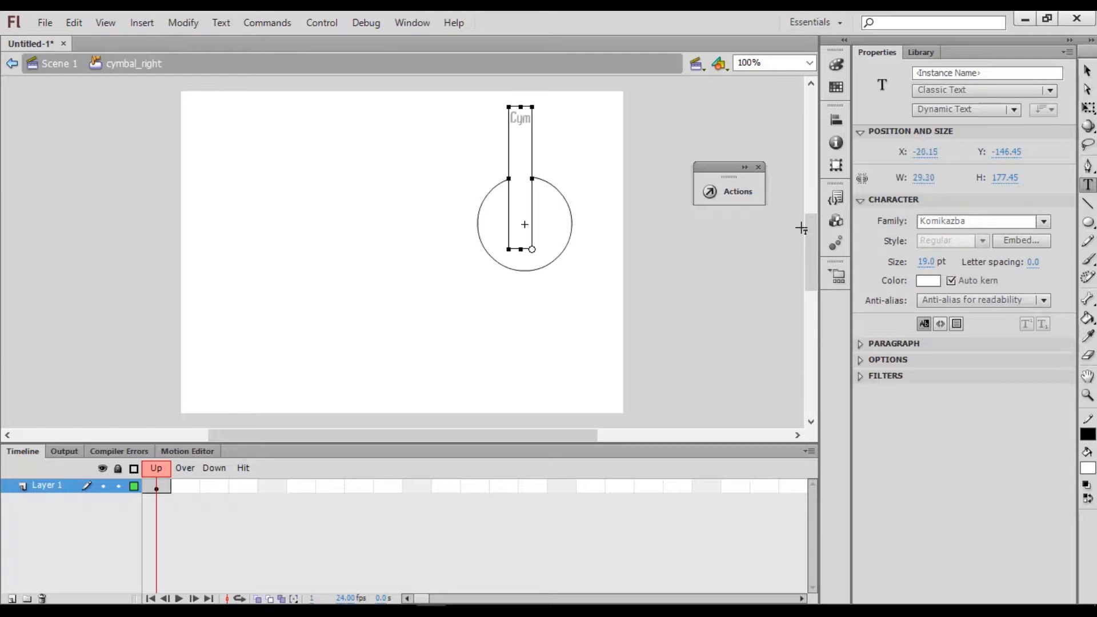
{"action": "type", "text": "bal Right"}
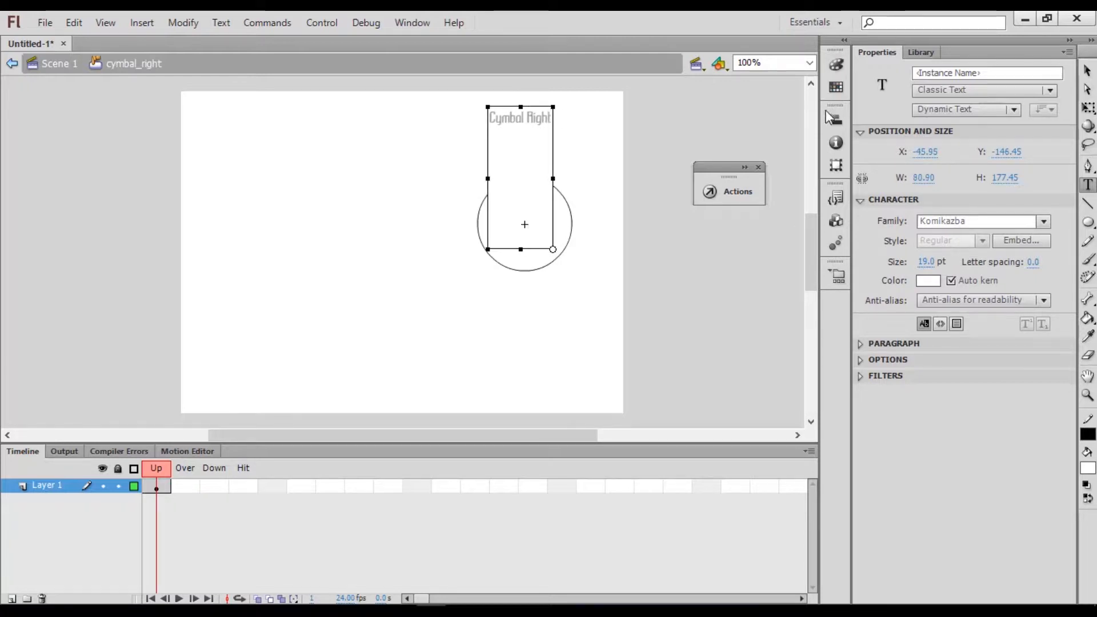
{"action": "left_click_drag", "start_coordinate": [518, 248], "coordinate": [520, 130]}
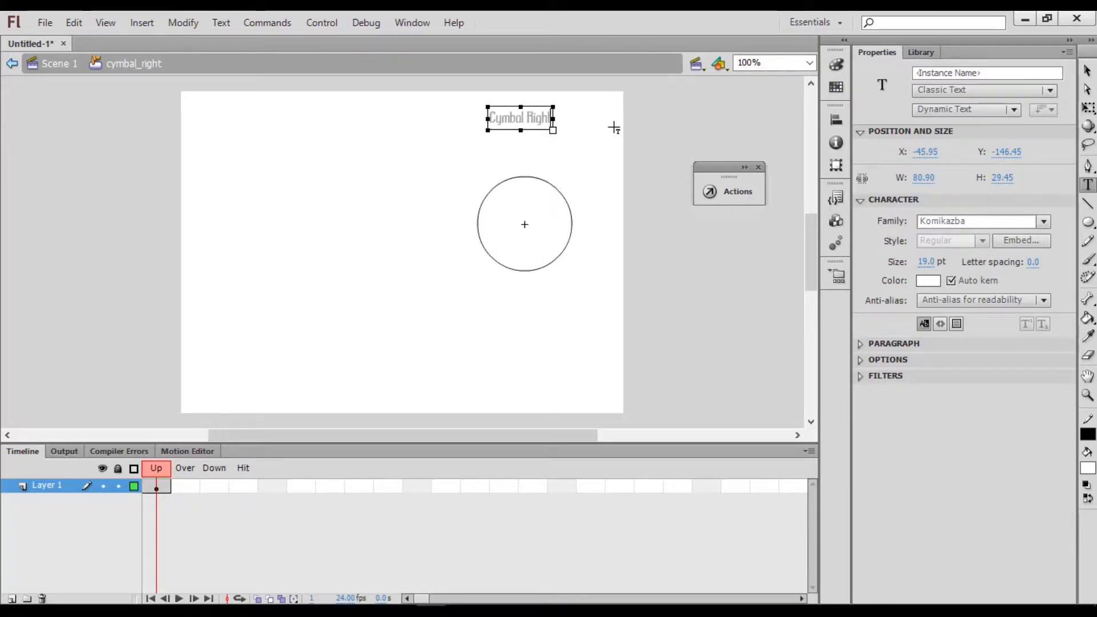
Change the color of all the text in the "Cymbal Right" label to dark gray.
{"action": "left_click", "coordinate": [1087, 70]}
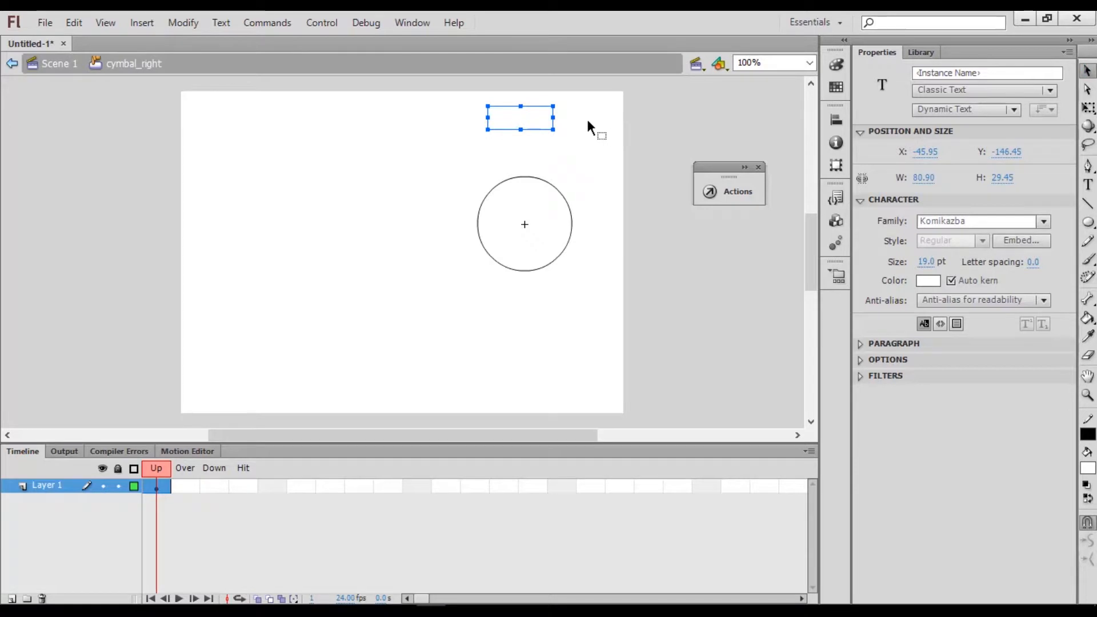
{"action": "left_click", "coordinate": [573, 134]}
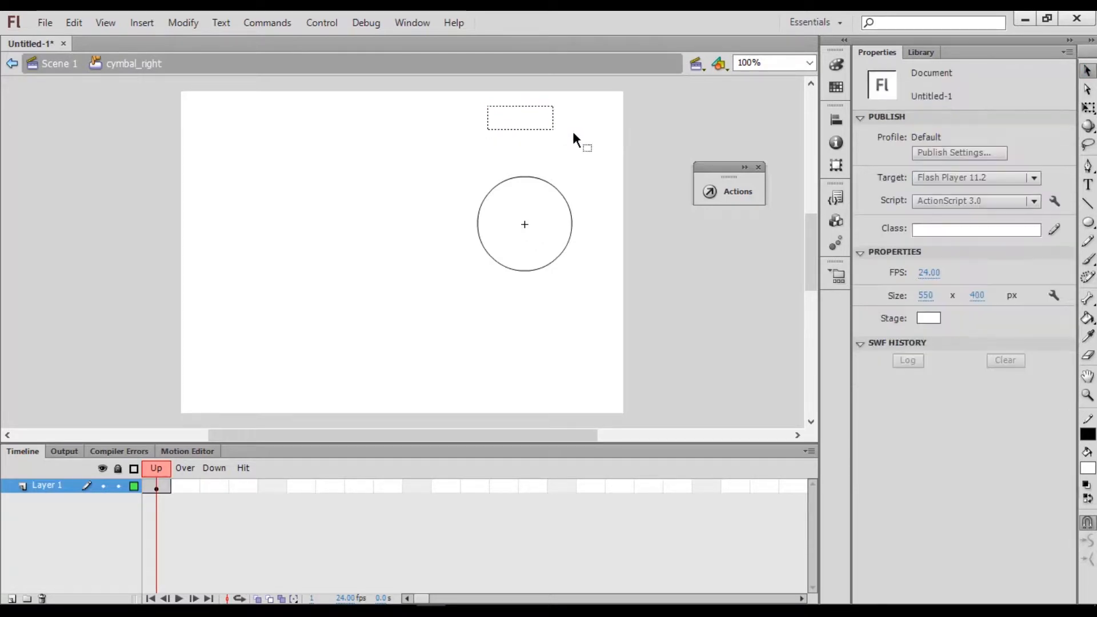
{"action": "double_click", "coordinate": [519, 117]}
{"action": "key", "text": "ctrl+a"}
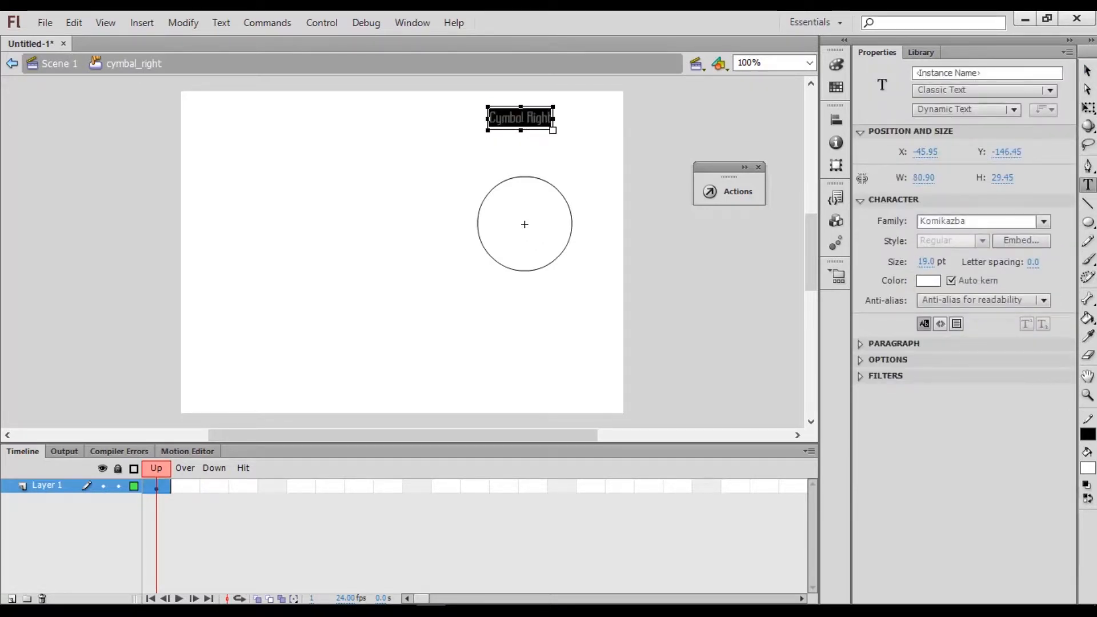
{"action": "left_click", "coordinate": [927, 281]}
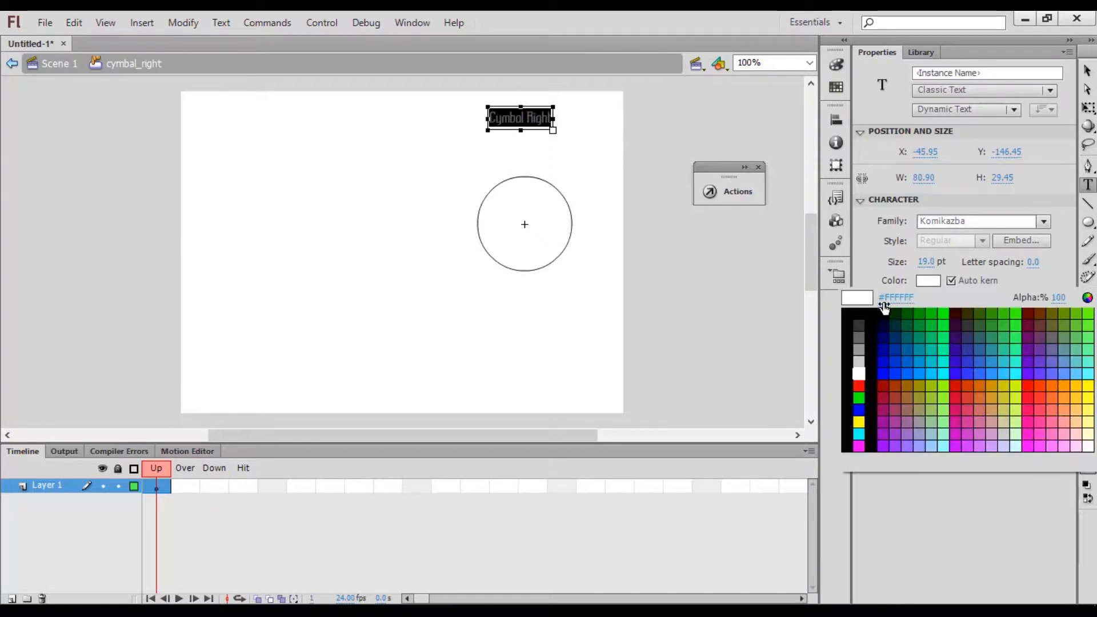
{"action": "left_click", "coordinate": [859, 338]}
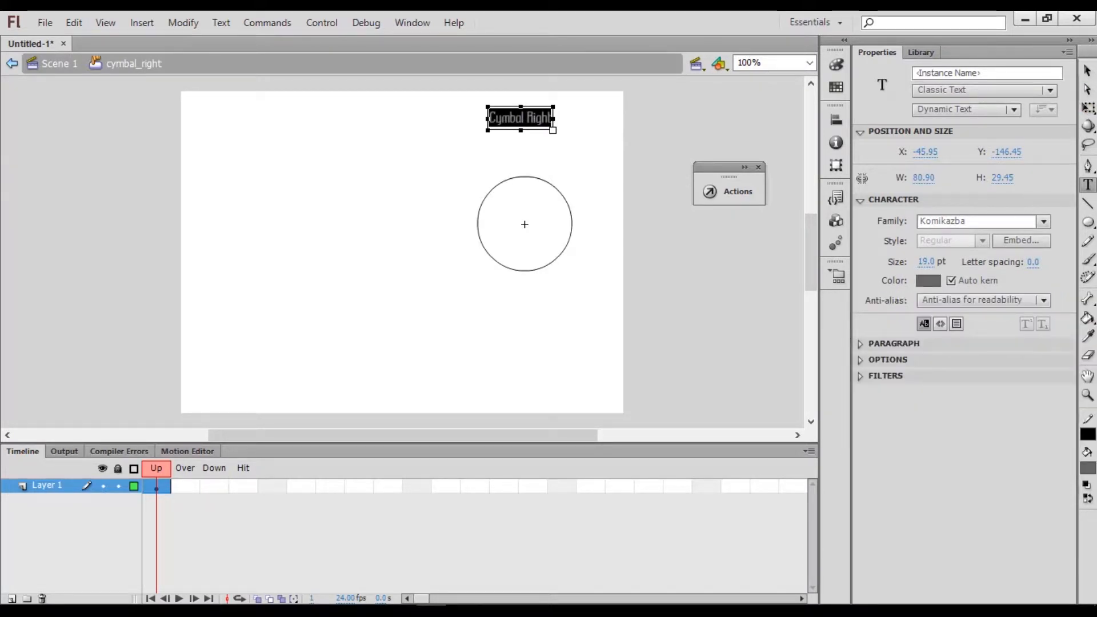
Center the "Cymbal Right" label inside the circle and return to Scene 1.
{"action": "left_click", "coordinate": [1087, 71]}
{"action": "left_click_drag", "start_coordinate": [538, 127], "coordinate": [551, 227]}
{"action": "left_click", "coordinate": [633, 247]}
{"action": "left_click", "coordinate": [576, 282]}
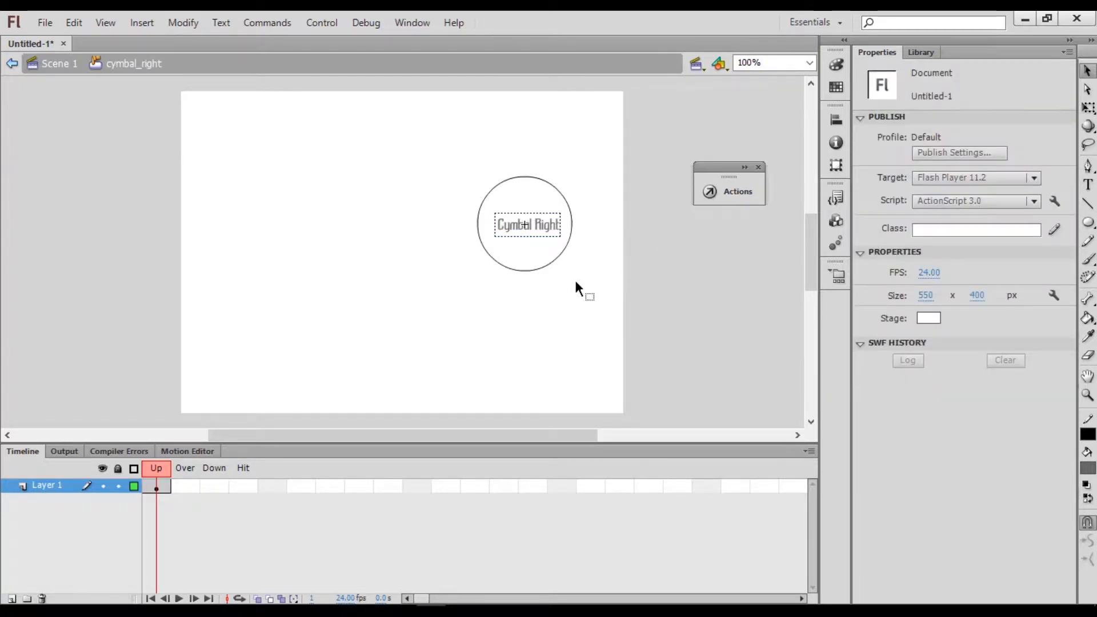
{"action": "left_click_drag", "start_coordinate": [536, 224], "coordinate": [536, 227]}
{"action": "left_click", "coordinate": [714, 238]}
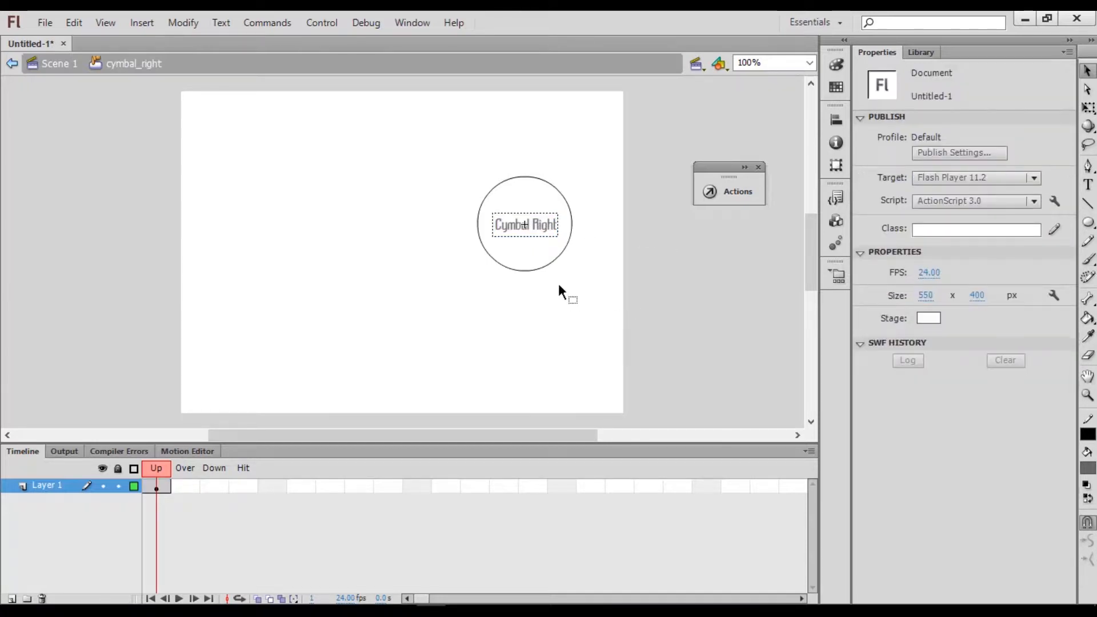
{"action": "double_click", "coordinate": [485, 304]}
{"action": "left_click", "coordinate": [391, 223]}
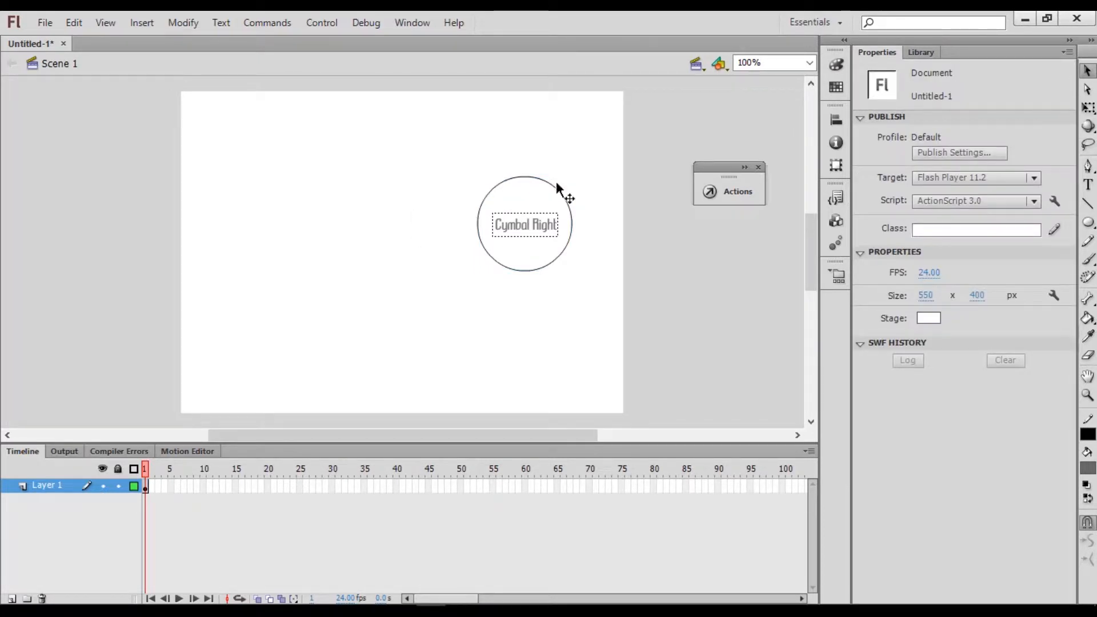
Duplicate the cymbal_right library symbol as a button named cymbal_left and place it on the stage to the left of the original.
{"action": "left_click", "coordinate": [931, 53]}
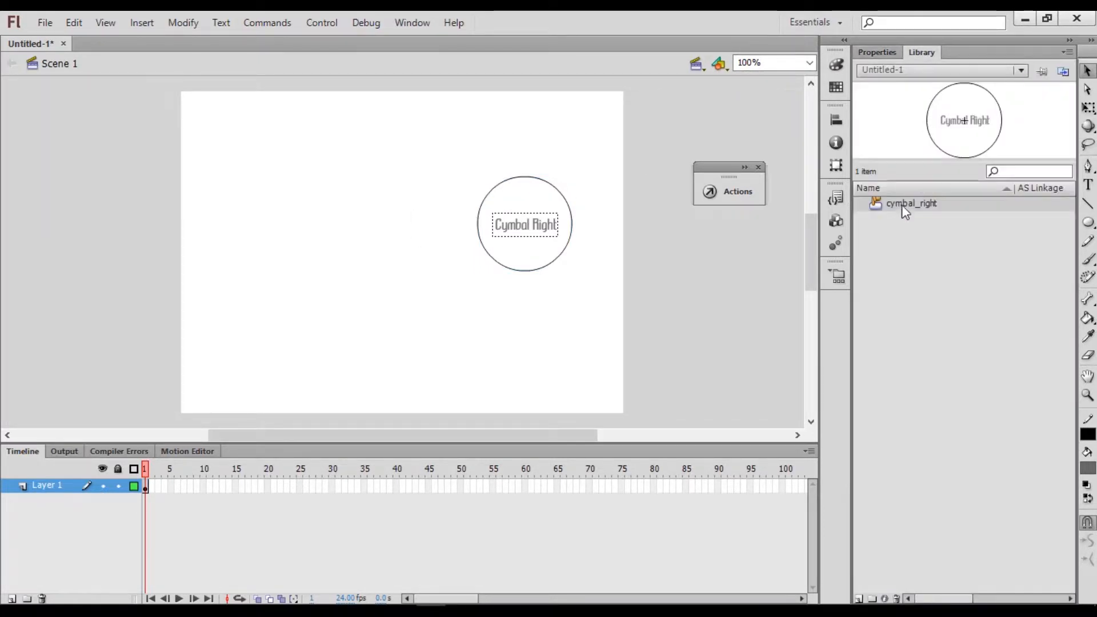
{"action": "left_click", "coordinate": [594, 289]}
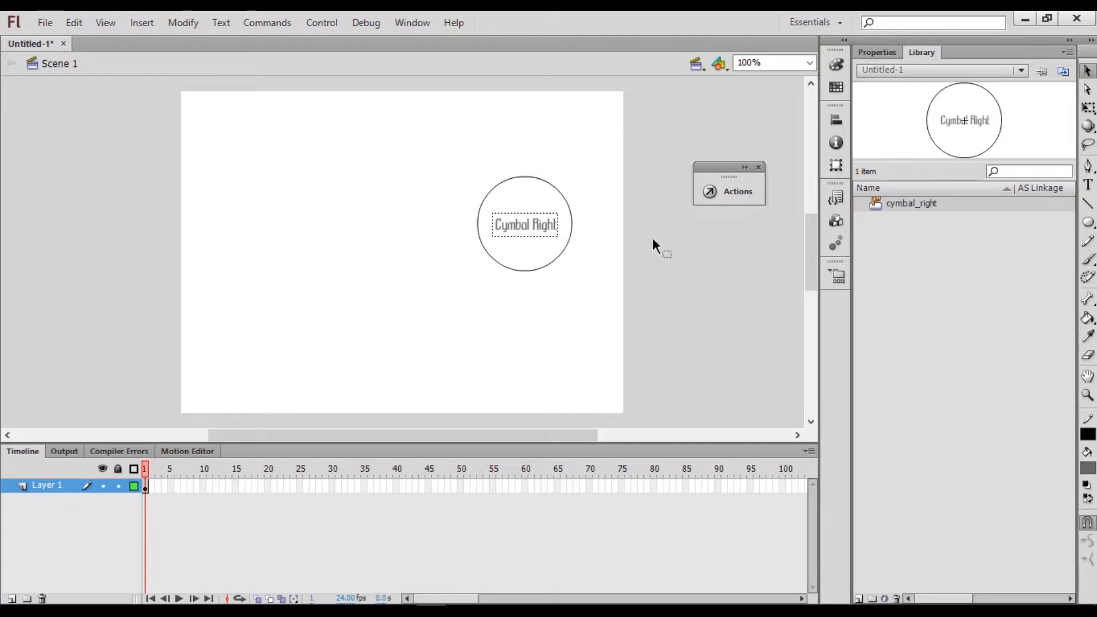
{"action": "right_click", "coordinate": [887, 209]}
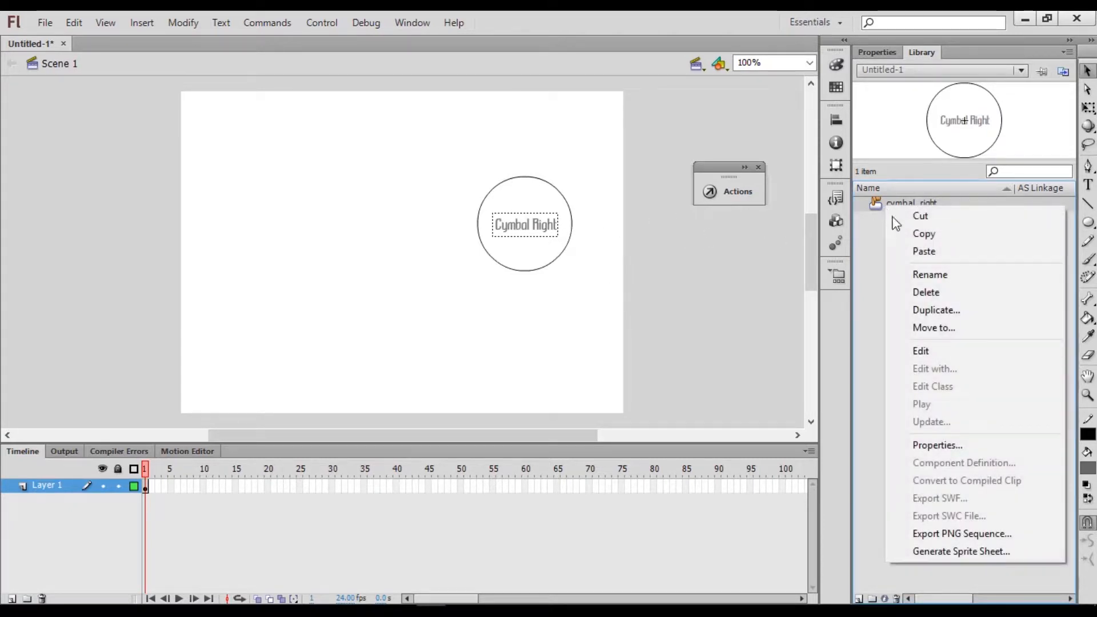
{"action": "left_click", "coordinate": [929, 308]}
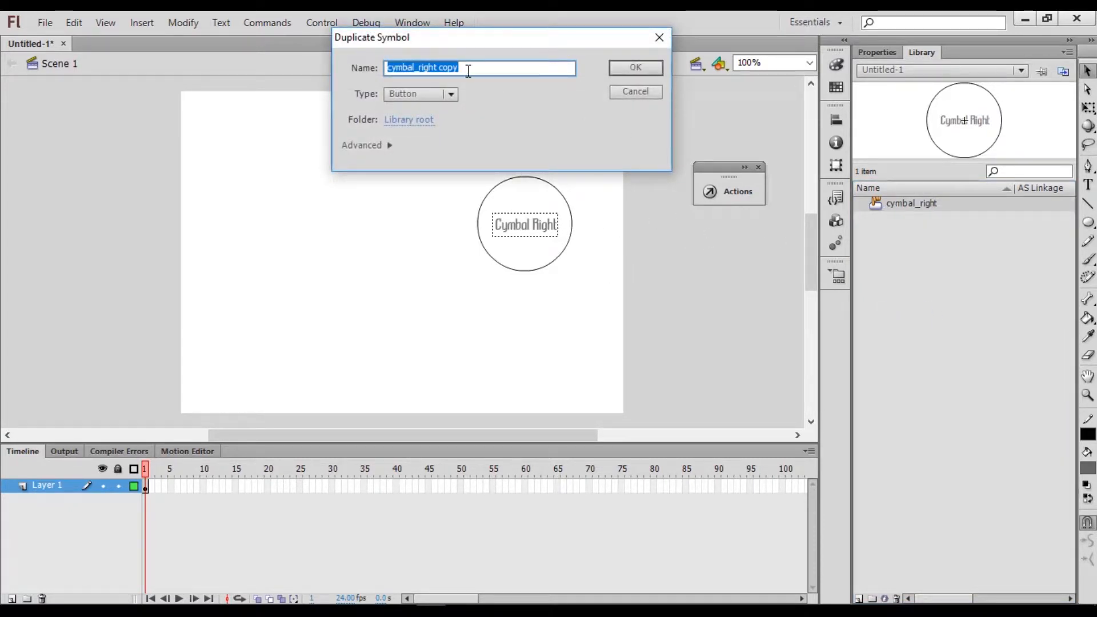
{"action": "left_click_drag", "start_coordinate": [468, 70], "coordinate": [421, 69]}
{"action": "left_click", "coordinate": [419, 67]}
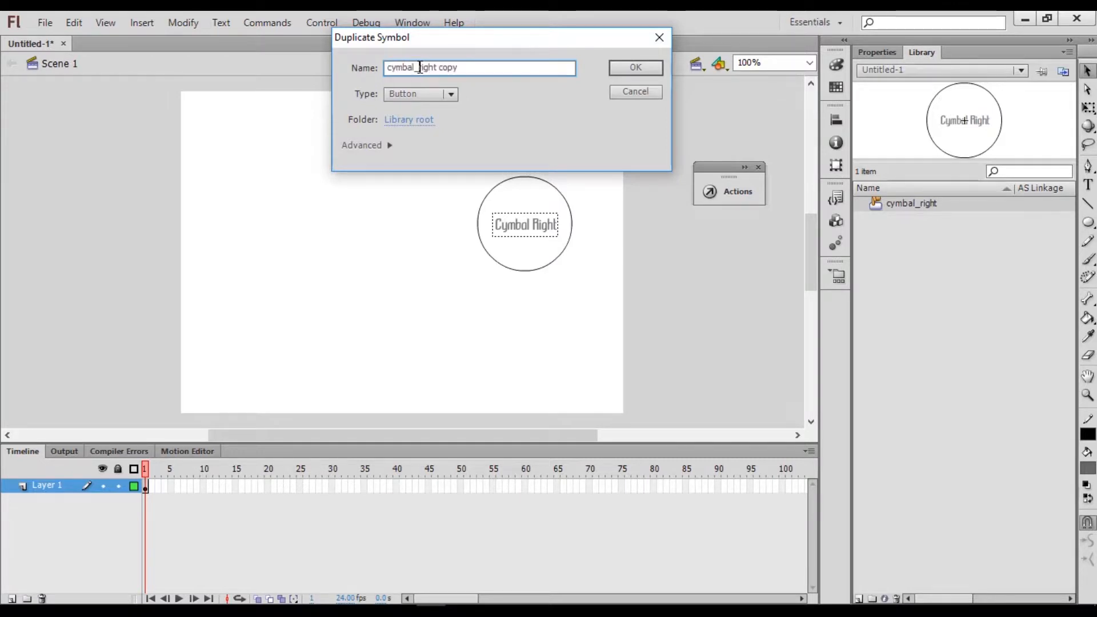
{"action": "left_click_drag", "start_coordinate": [420, 68], "coordinate": [514, 74]}
{"action": "type", "text": "left"}
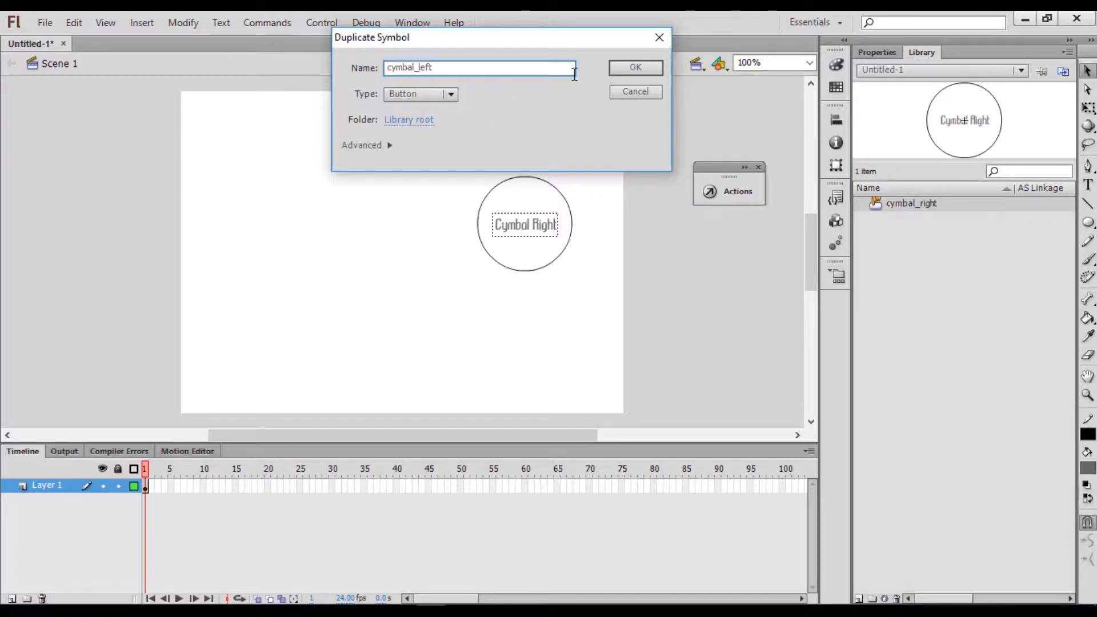
{"action": "left_click", "coordinate": [627, 68]}
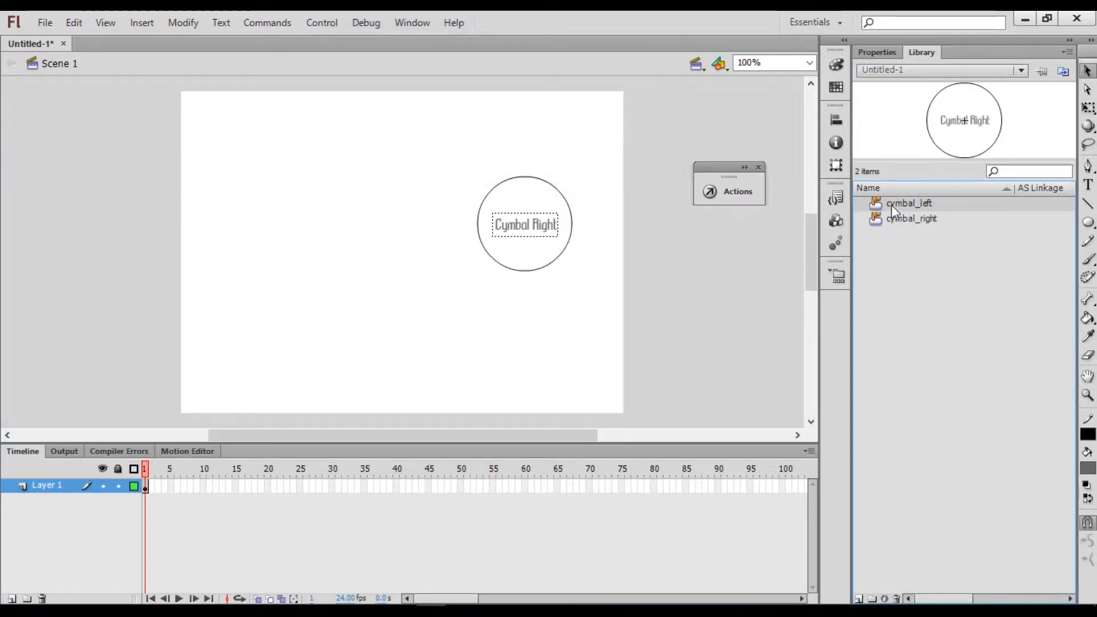
{"action": "left_click_drag", "start_coordinate": [895, 204], "coordinate": [293, 222]}
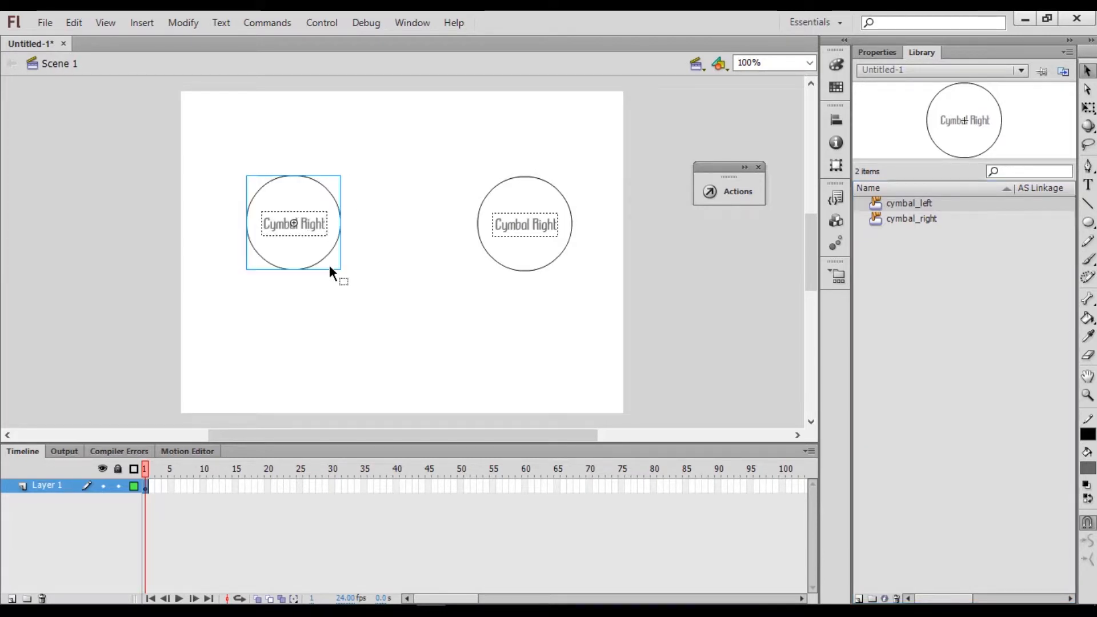
Change the label inside the cymbal_left button to "Cymbal Left" and return to Scene 1.
{"action": "double_click", "coordinate": [317, 223]}
{"action": "left_click", "coordinate": [308, 226]}
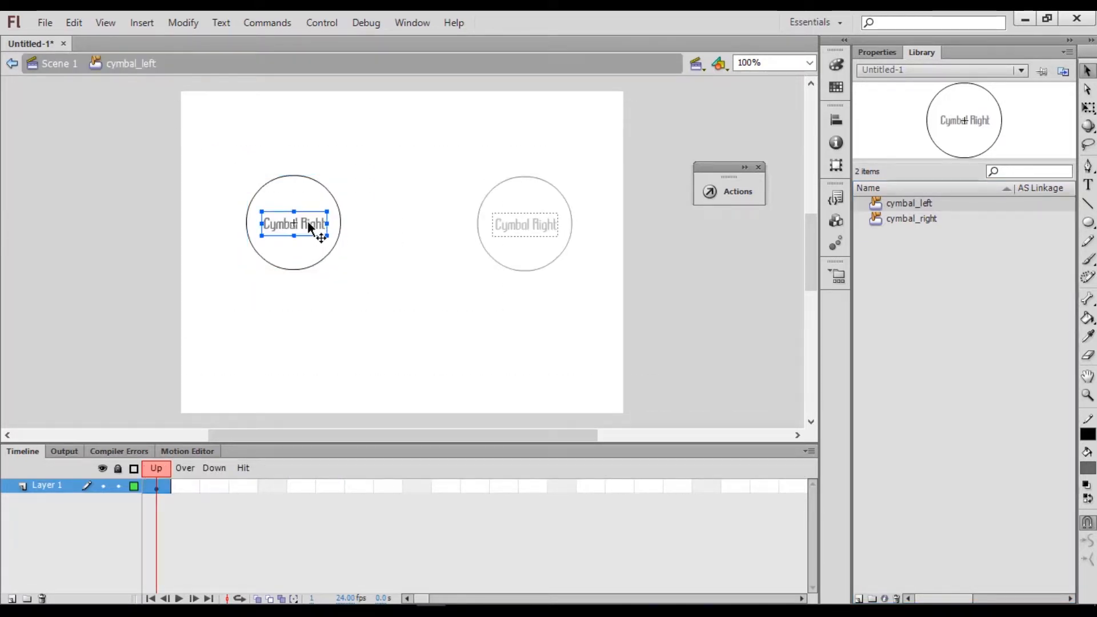
{"action": "double_click", "coordinate": [309, 226]}
{"action": "left_click_drag", "start_coordinate": [301, 223], "coordinate": [325, 223]}
{"action": "type", "text": "Left"}
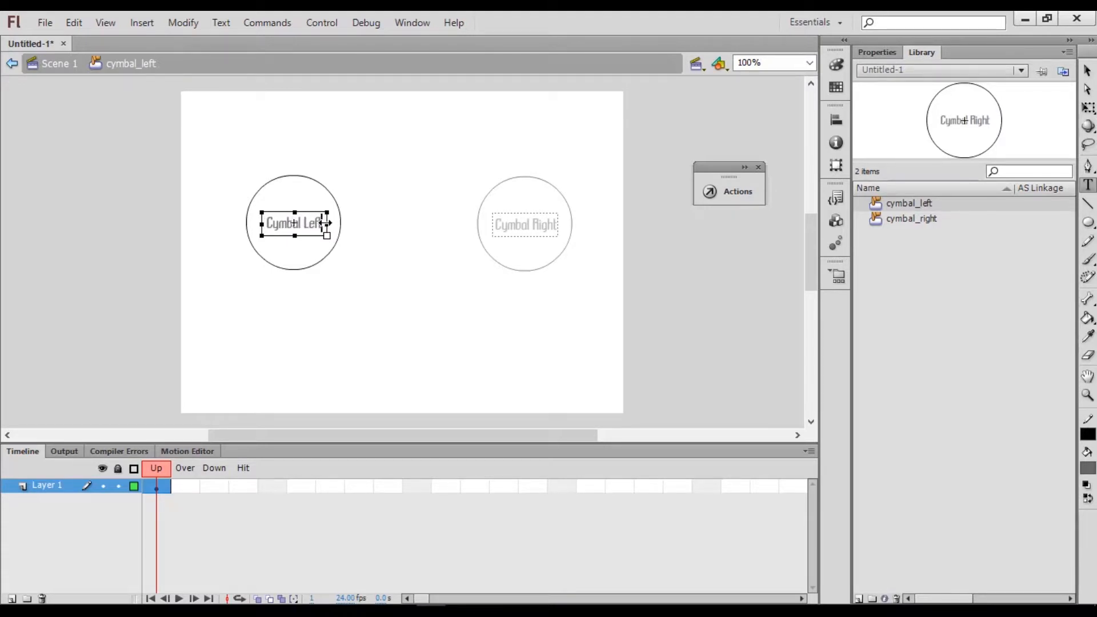
{"action": "left_click", "coordinate": [1086, 71]}
{"action": "left_click", "coordinate": [386, 257]}
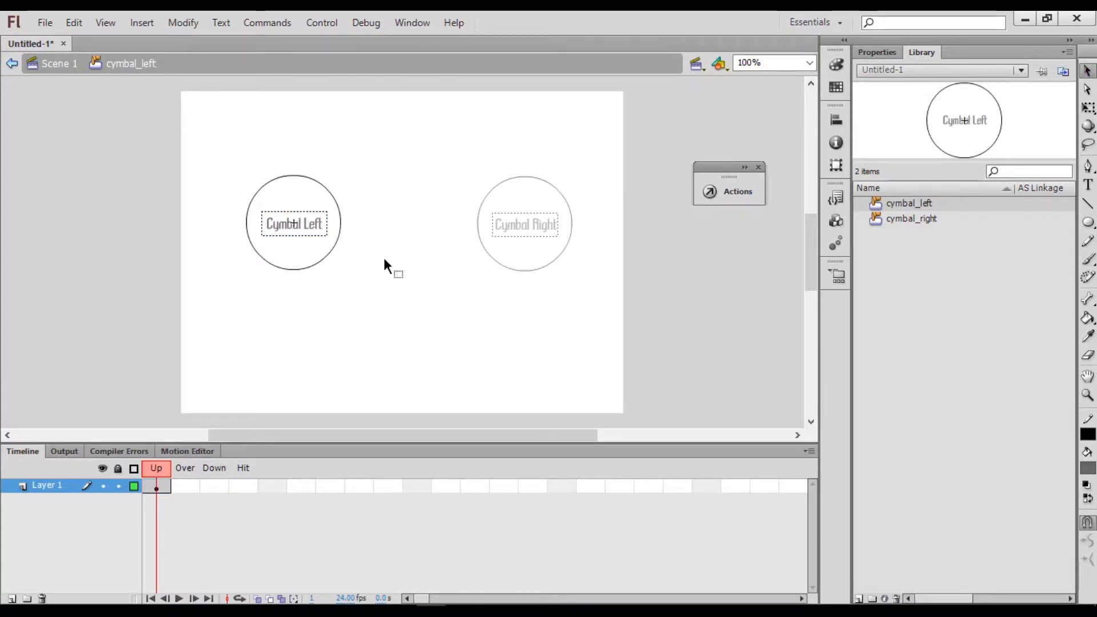
{"action": "double_click", "coordinate": [383, 255]}
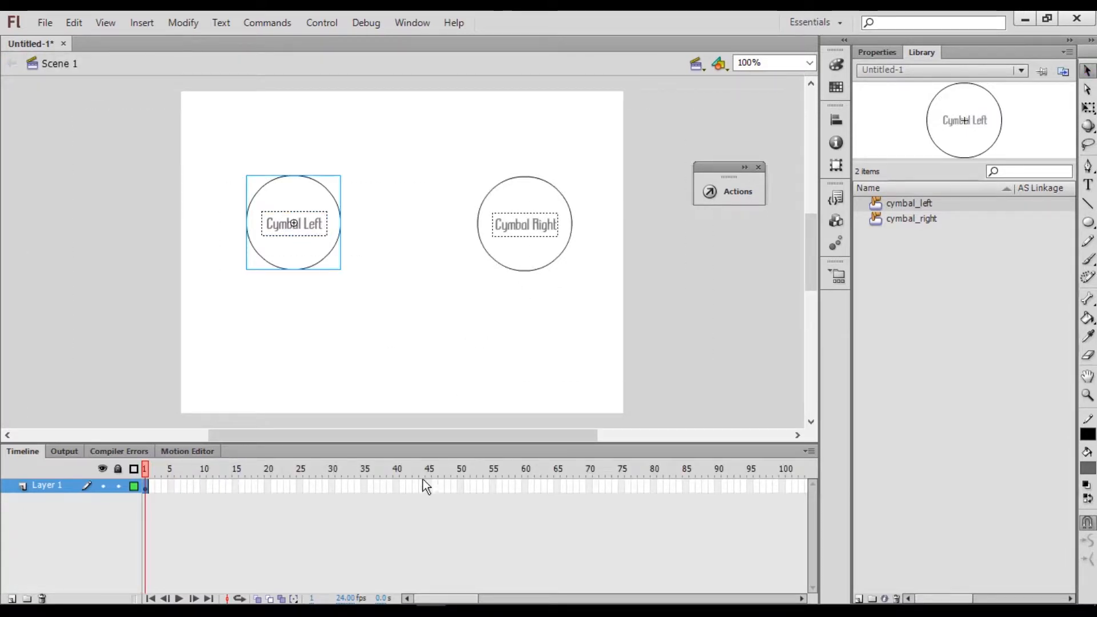
Check the drum layout in acoustic-set-layout.png in Photos, and back in Flash duplicate the cymbal_left library symbol as a button named floor.
{"action": "left_click", "coordinate": [401, 609]}
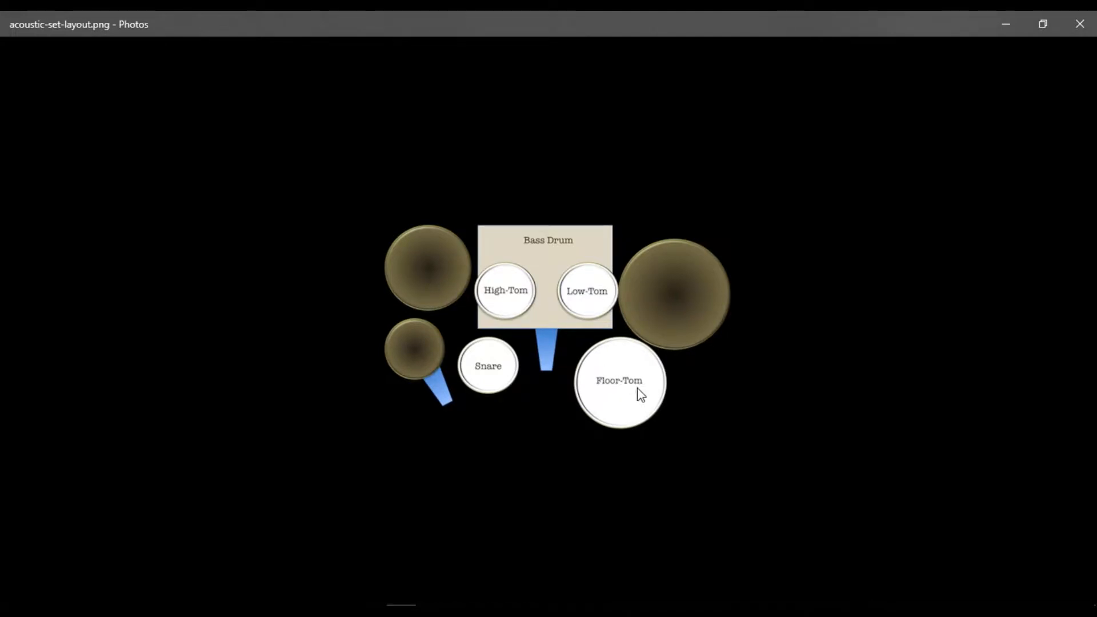
{"action": "left_click", "coordinate": [1080, 29]}
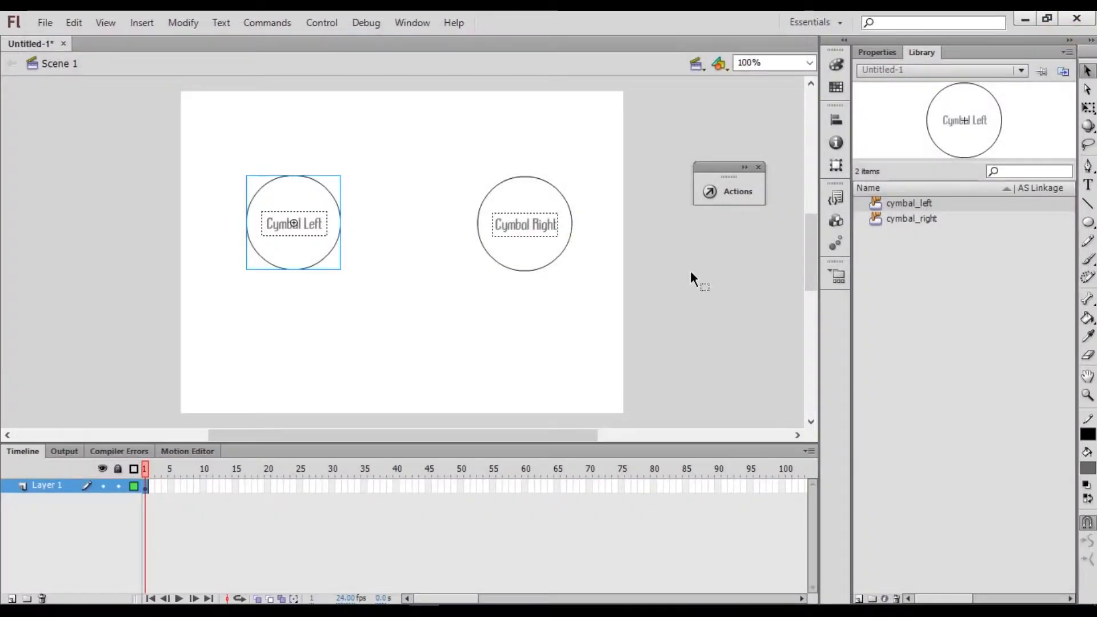
{"action": "right_click", "coordinate": [911, 204]}
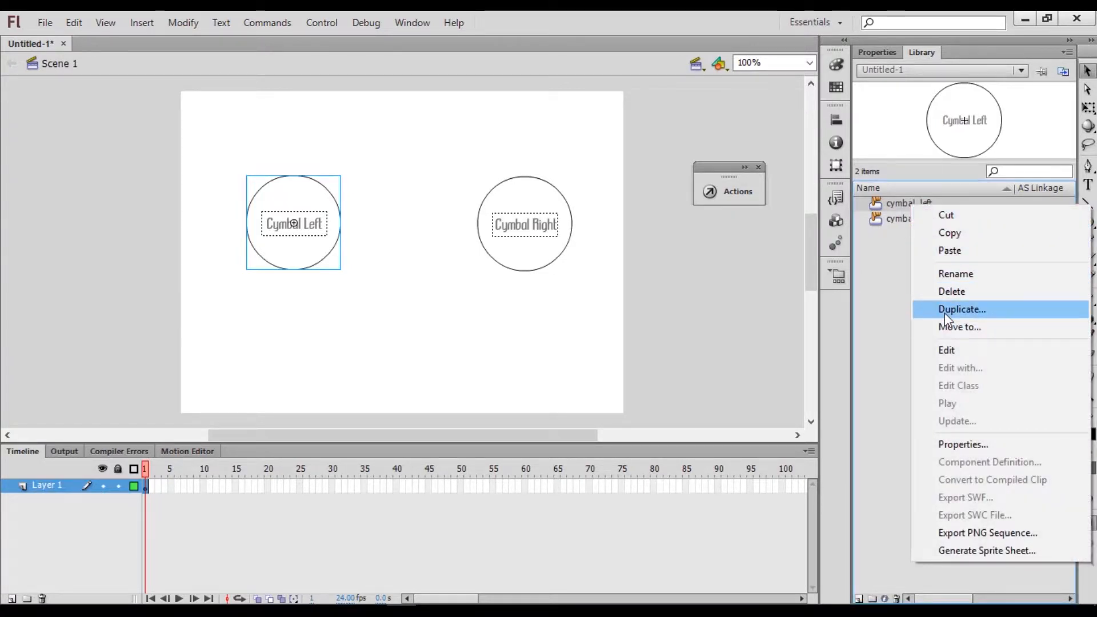
{"action": "left_click", "coordinate": [944, 311]}
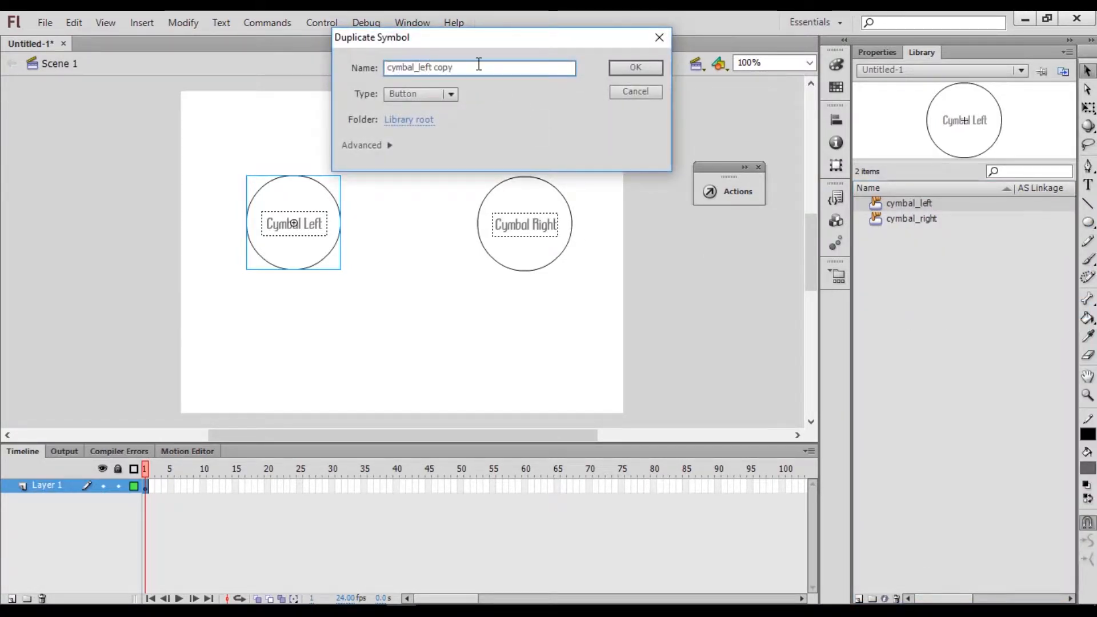
{"action": "type", "text": "floor"}
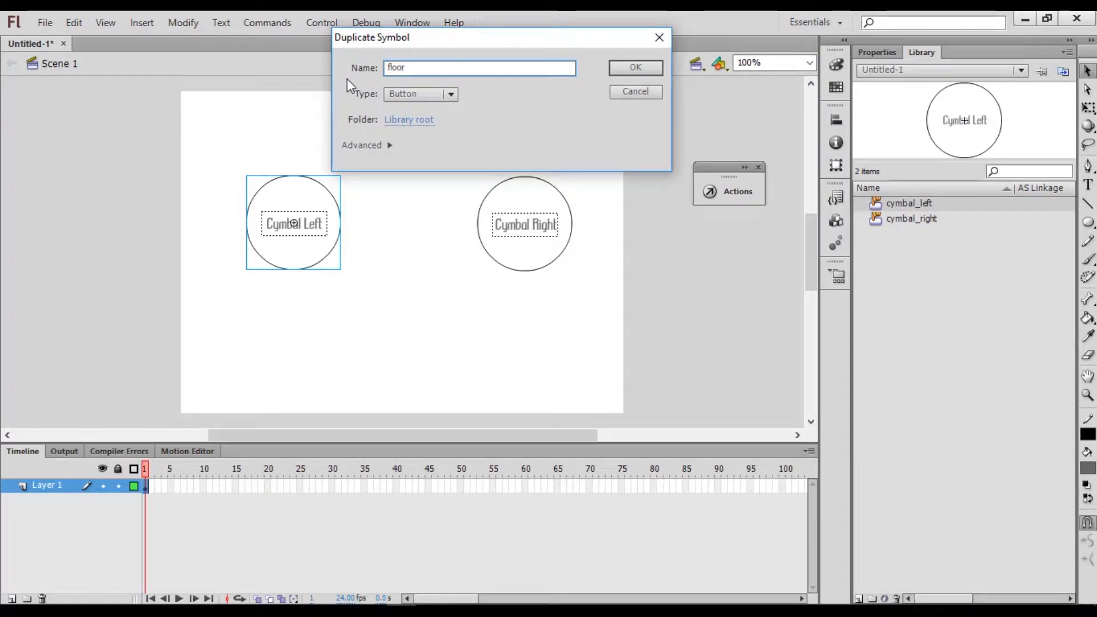
{"action": "left_click", "coordinate": [639, 67]}
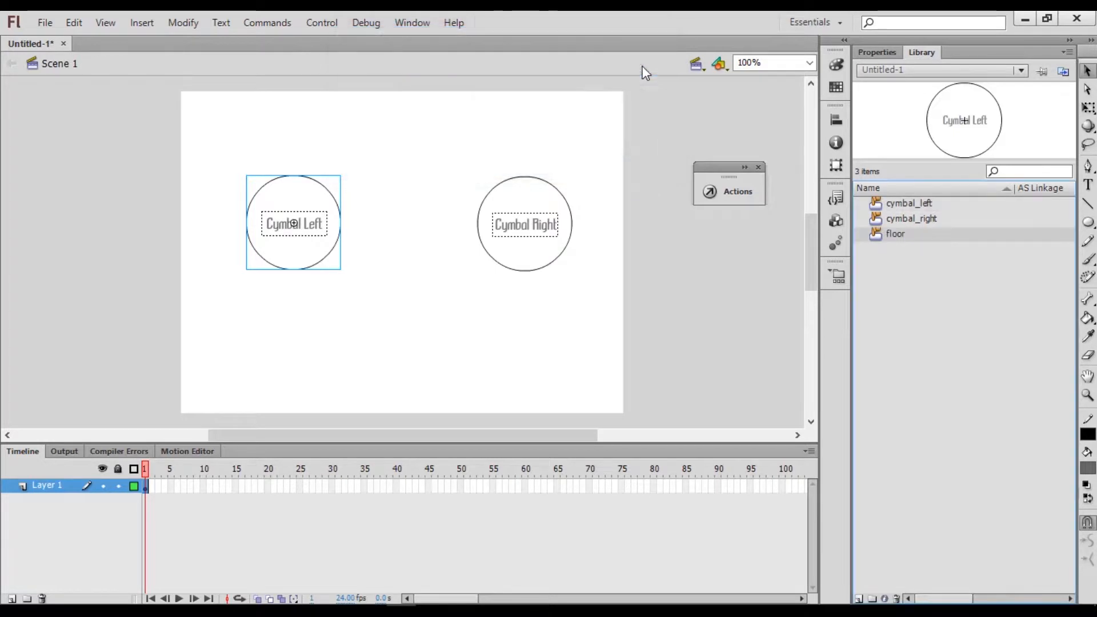
Place the floor button on the stage just below and left of Cymbal Right, and change its label to "floor".
{"action": "left_click_drag", "start_coordinate": [838, 241], "coordinate": [457, 297]}
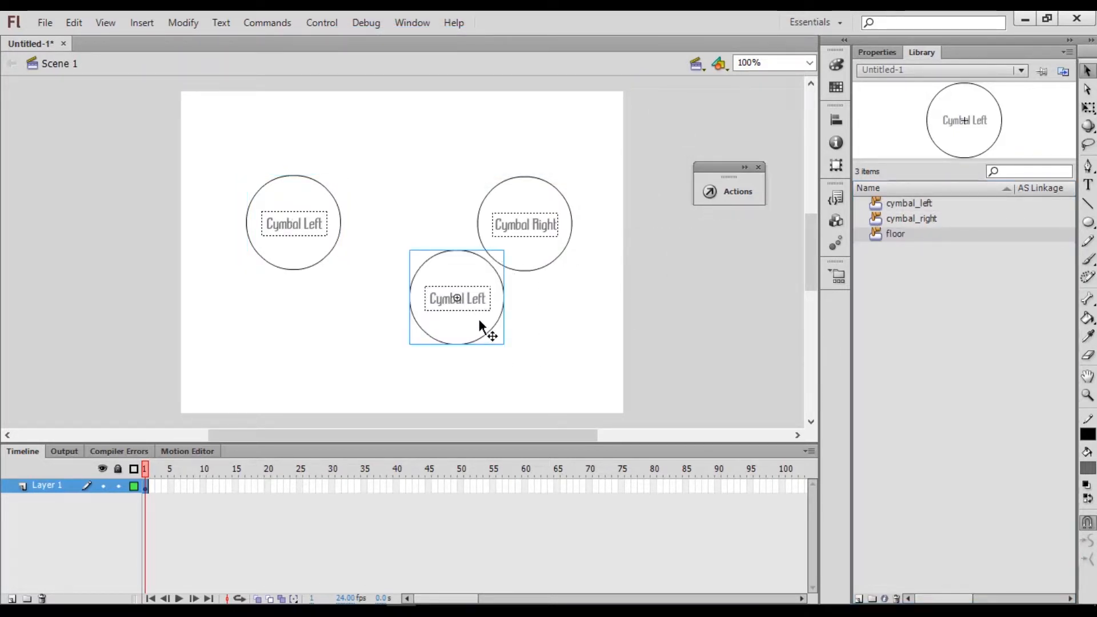
{"action": "double_click", "coordinate": [474, 298]}
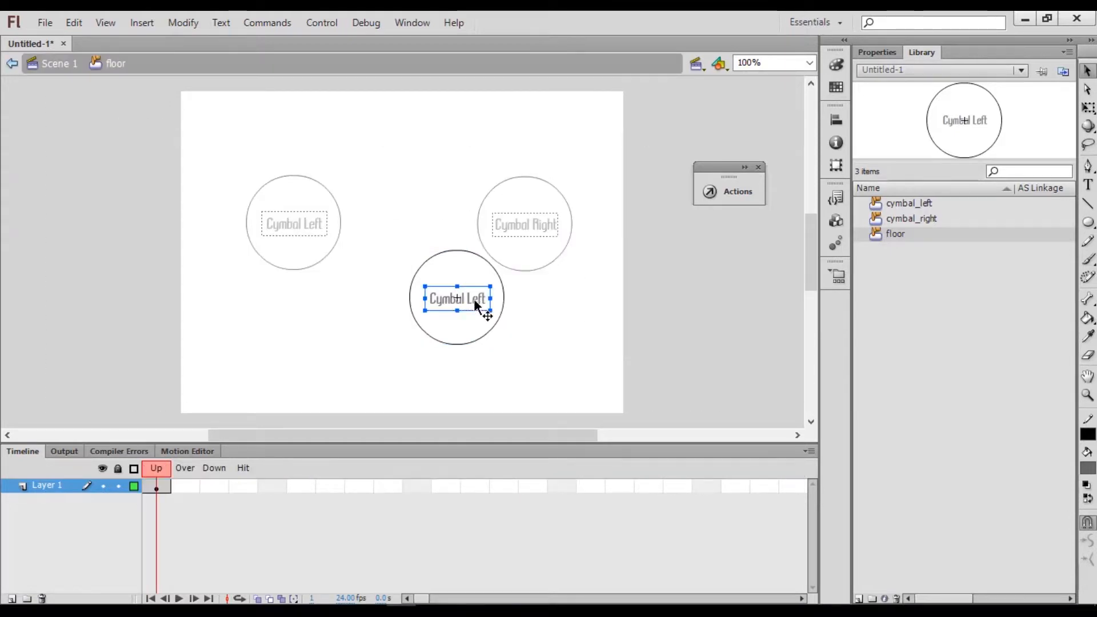
{"action": "double_click", "coordinate": [474, 298]}
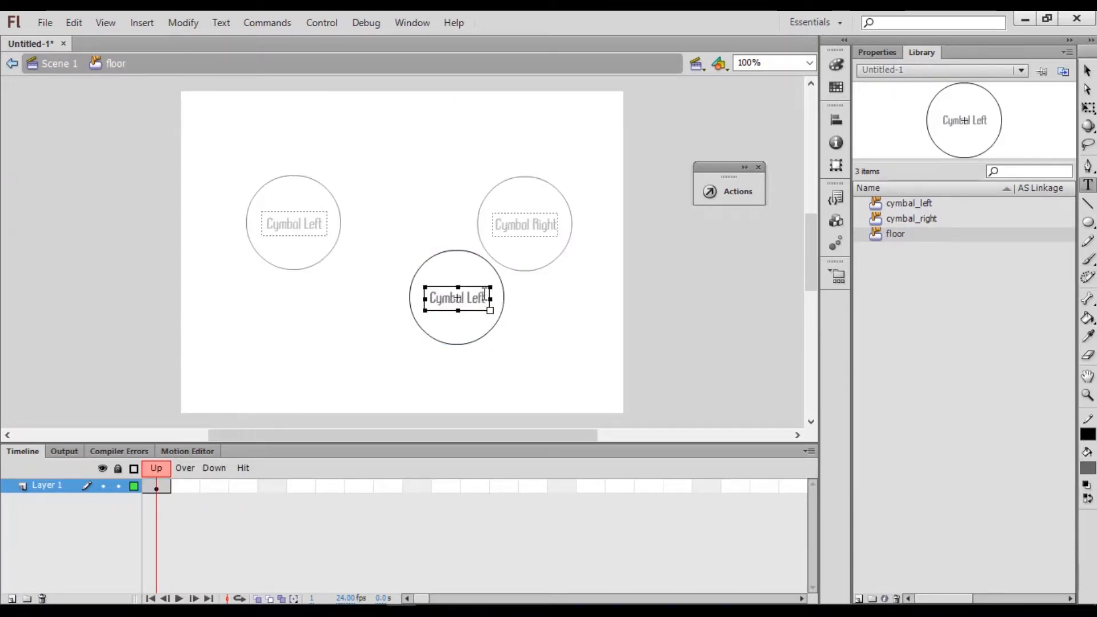
{"action": "key", "text": "ctrl+a"}
{"action": "type", "text": "floor"}
{"action": "left_click", "coordinate": [650, 298]}
{"action": "key", "text": "v"}
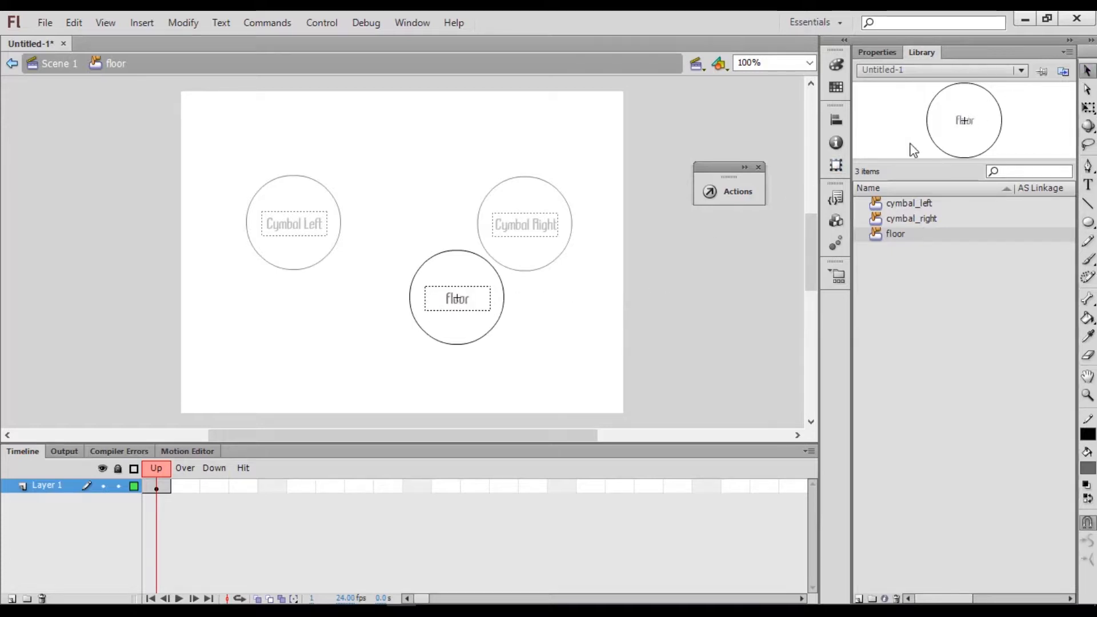
{"action": "double_click", "coordinate": [560, 296]}
Scale the floor button down proportionally about its center to roughly three quarters of its size with Free Transform.
{"action": "left_click_drag", "start_coordinate": [362, 250], "coordinate": [502, 314]}
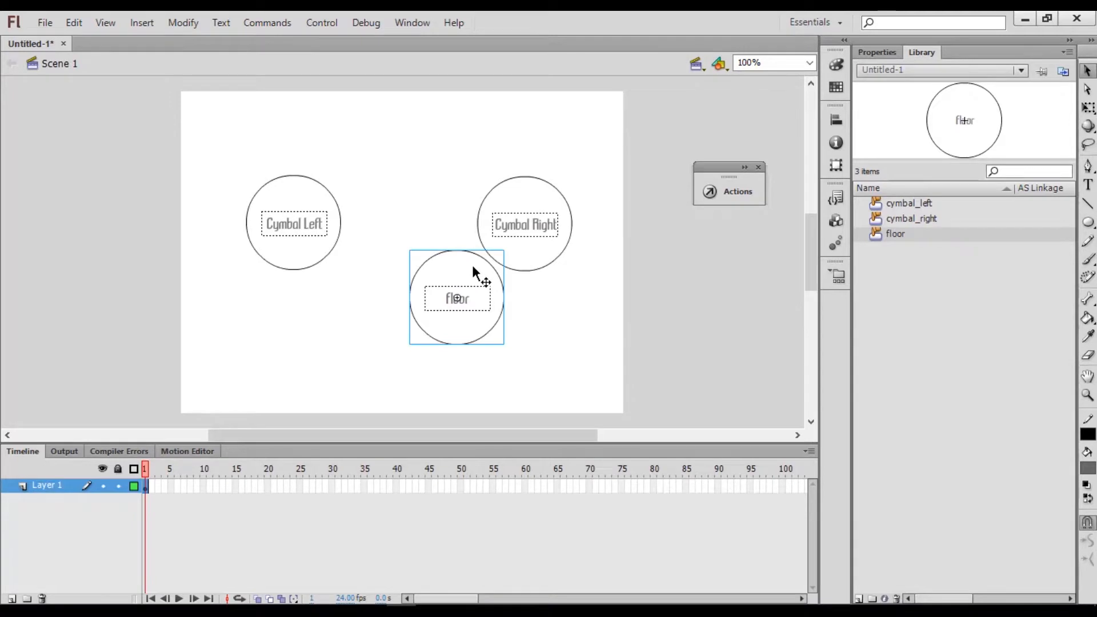
{"action": "right_click", "coordinate": [472, 265]}
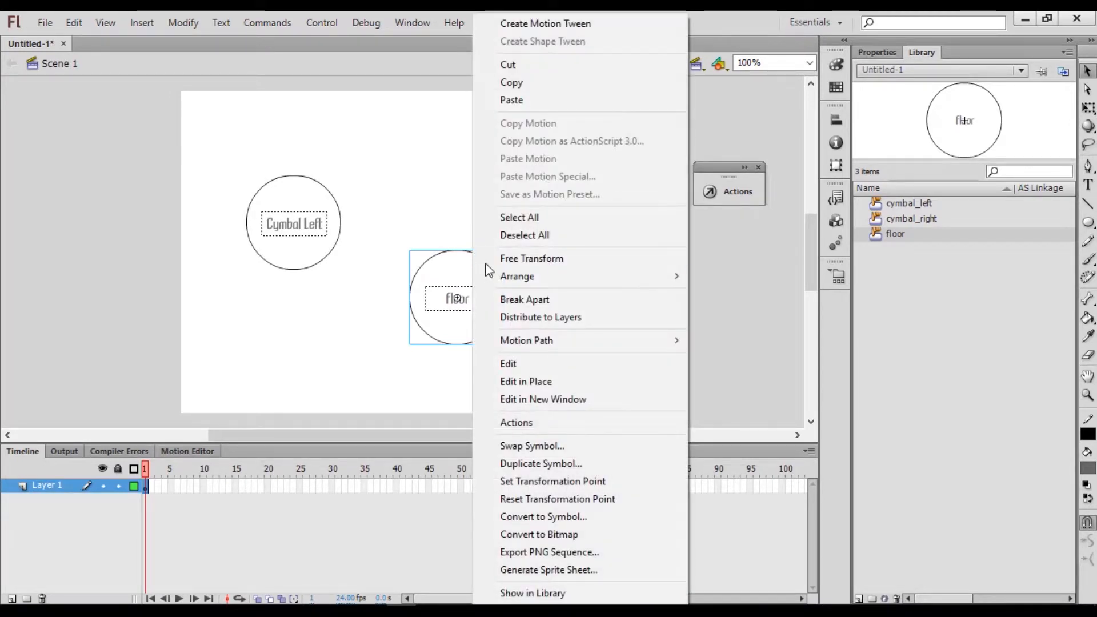
{"action": "left_click", "coordinate": [520, 258]}
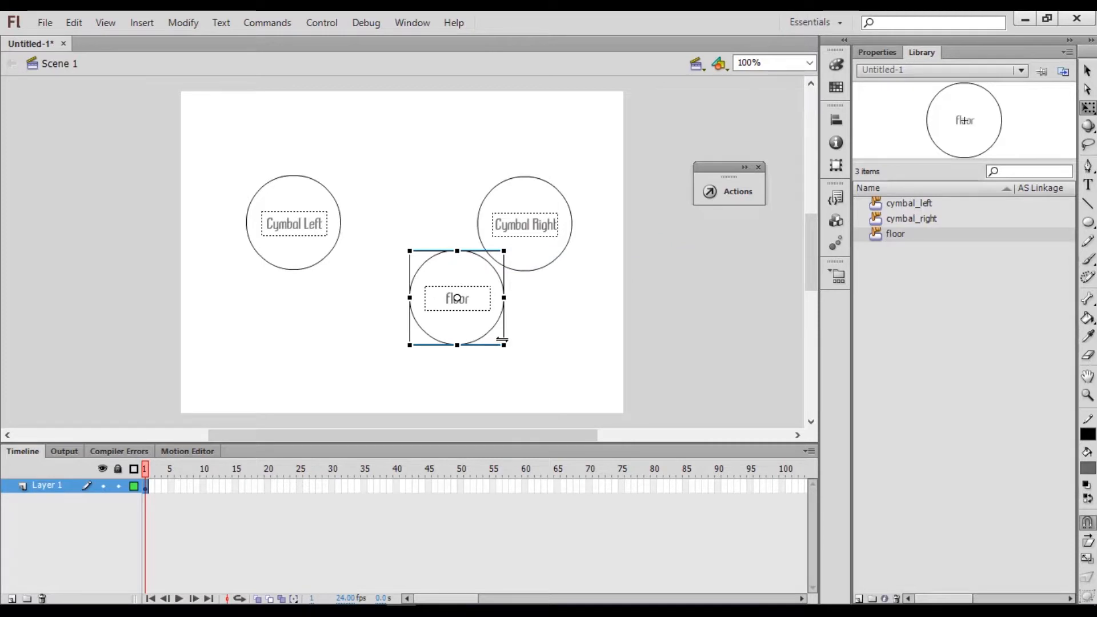
{"action": "left_click_drag", "start_coordinate": [502, 344], "coordinate": [487, 328]}
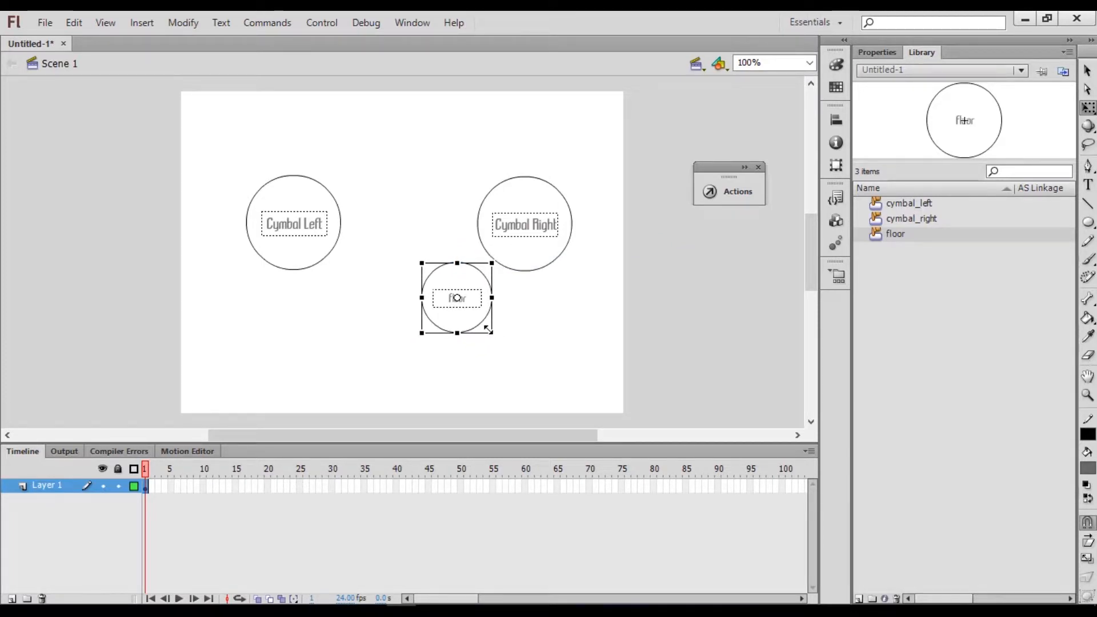
{"action": "left_click", "coordinate": [542, 323]}
{"action": "left_click", "coordinate": [316, 230]}
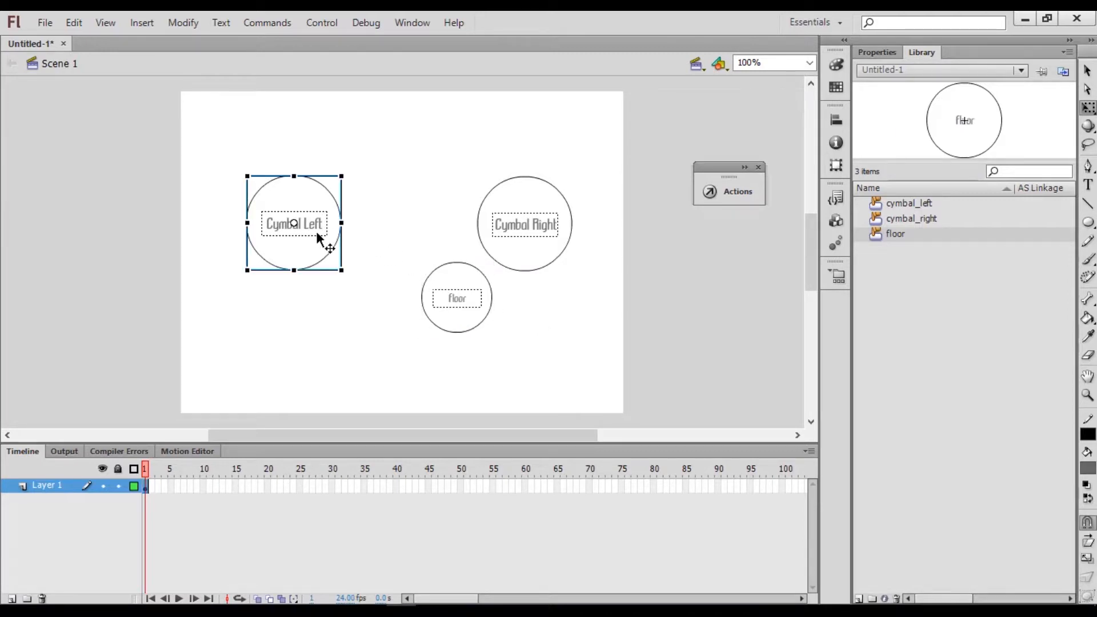
{"action": "left_click_drag", "start_coordinate": [339, 273], "coordinate": [329, 257]}
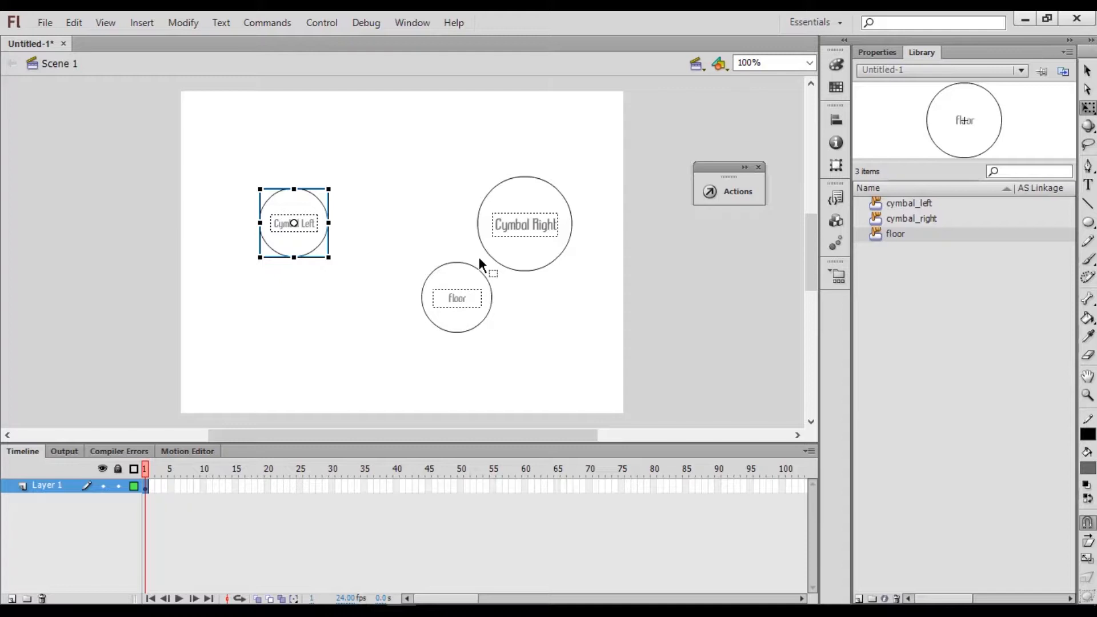
{"action": "key", "text": "ctrl+z"}
Scale the Cymbal Right button down to about 80 percent and enlarge the Cymbal Left button, both proportionally.
{"action": "left_click", "coordinate": [521, 265]}
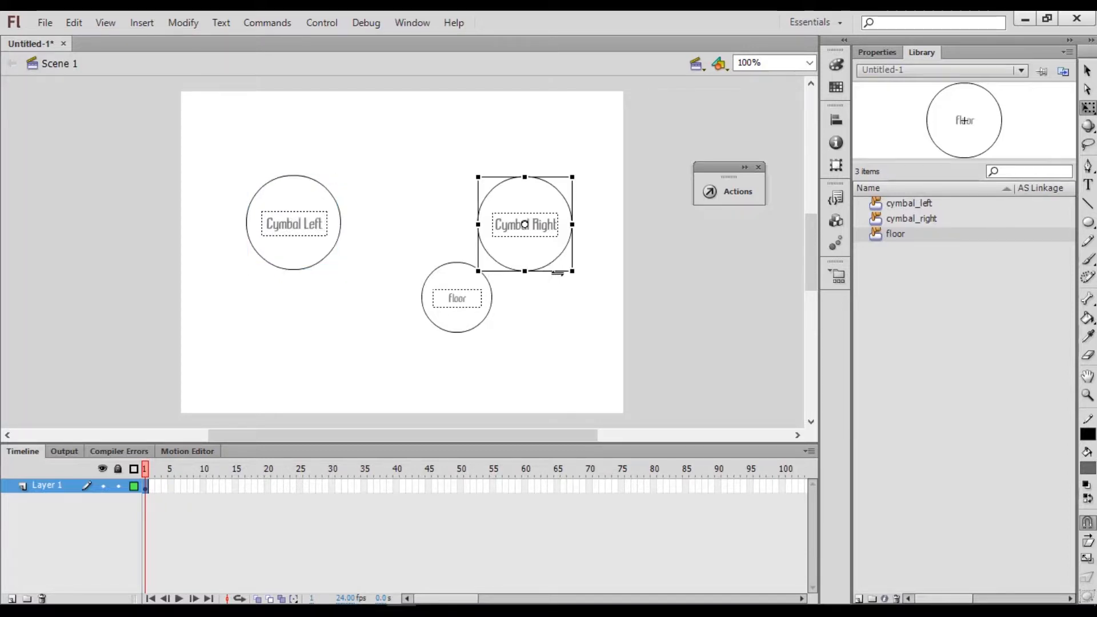
{"action": "mouse_move", "coordinate": [573, 269]}
{"action": "left_mouse_down"}
{"action": "mouse_move", "coordinate": [558, 255]}
{"action": "mouse_move", "coordinate": [560, 265]}
{"action": "left_mouse_up"}
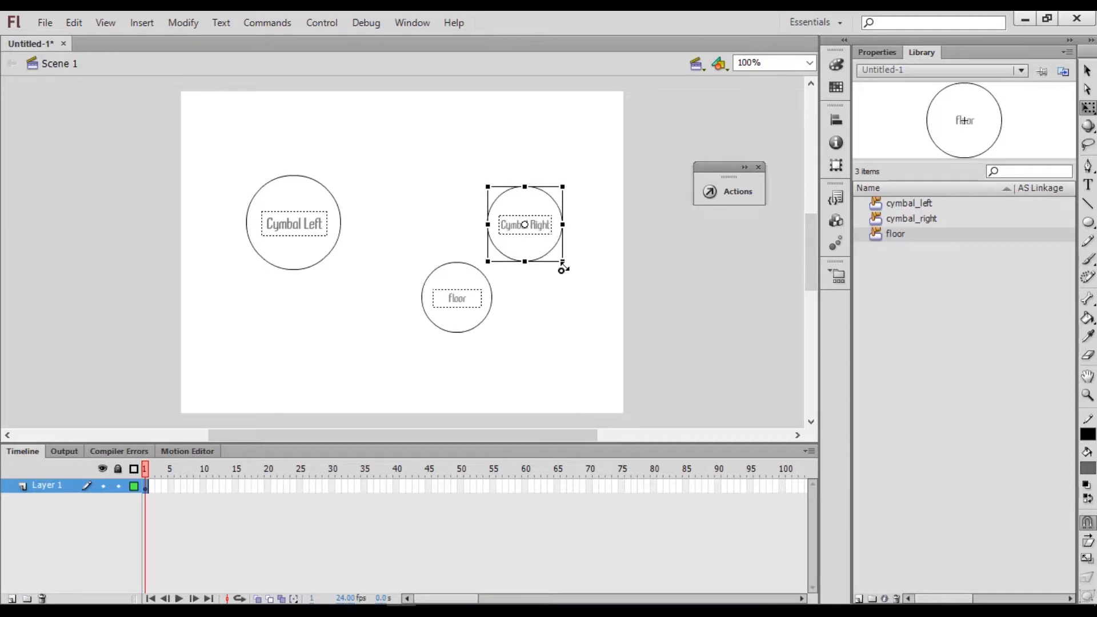
{"action": "left_click", "coordinate": [325, 252]}
{"action": "left_click_drag", "start_coordinate": [343, 271], "coordinate": [356, 284]}
{"action": "left_click", "coordinate": [563, 337]}
Reposition the drum buttons, moving Cymbal Left slightly up and right, Cymbal Right slightly left, and floor slightly right.
{"action": "left_click_drag", "start_coordinate": [315, 251], "coordinate": [327, 242]}
{"action": "left_click", "coordinate": [520, 255]}
{"action": "left_click", "coordinate": [678, 304]}
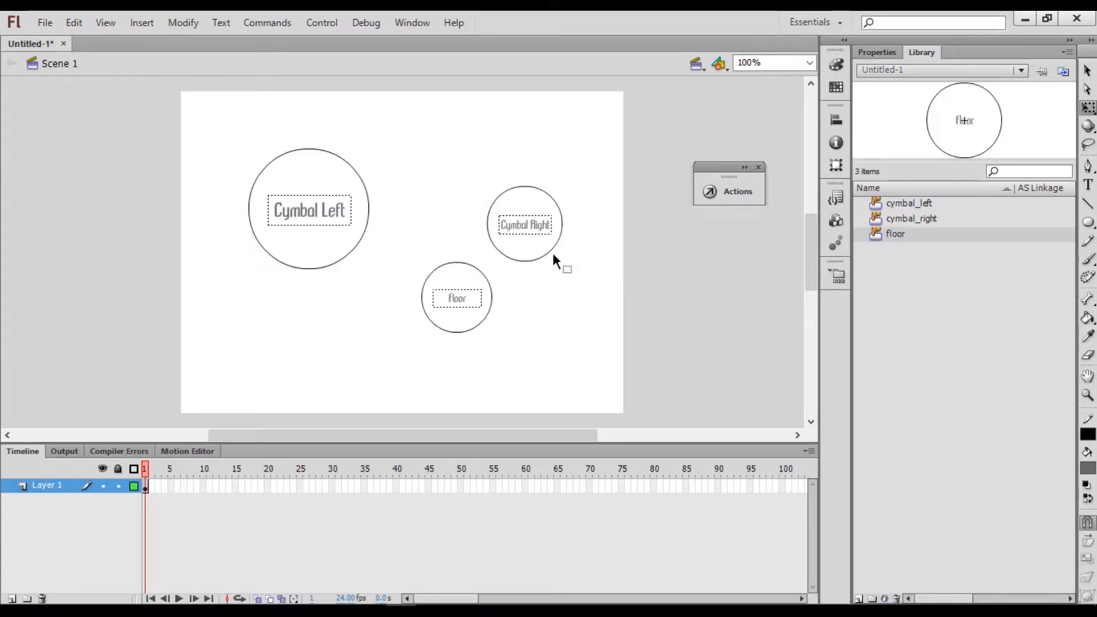
{"action": "left_click_drag", "start_coordinate": [531, 245], "coordinate": [520, 247]}
{"action": "left_click", "coordinate": [461, 275]}
{"action": "left_click_drag", "start_coordinate": [465, 275], "coordinate": [488, 276]}
{"action": "left_click", "coordinate": [664, 302]}
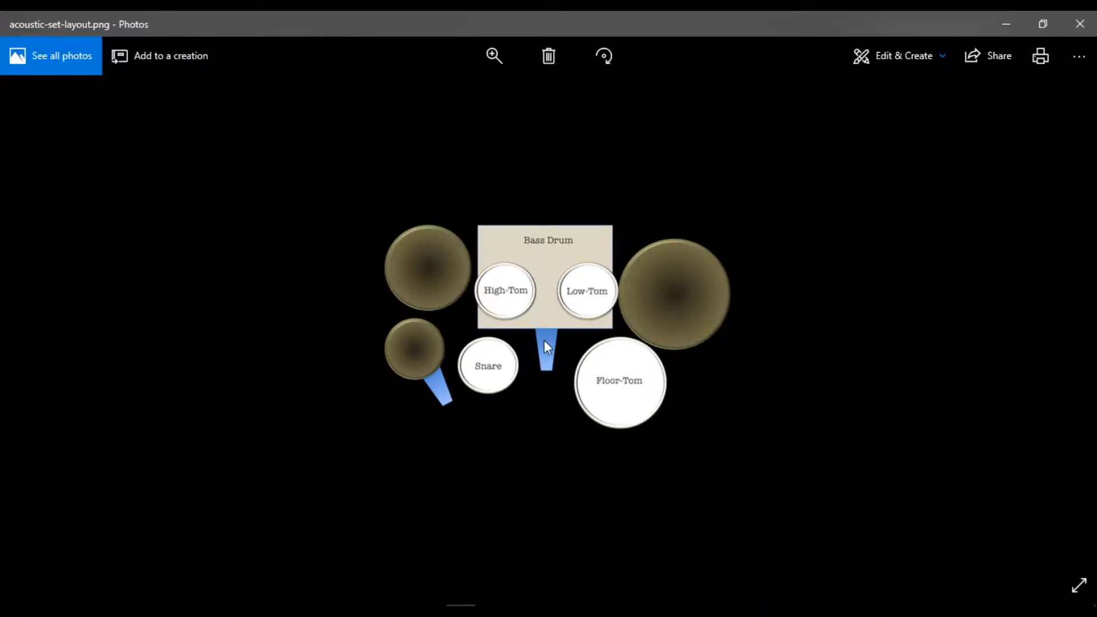
Check the snare drum's placement in the acoustic-set-layout.png reference image and return to the Flash document.
{"action": "left_click", "coordinate": [1004, 28]}
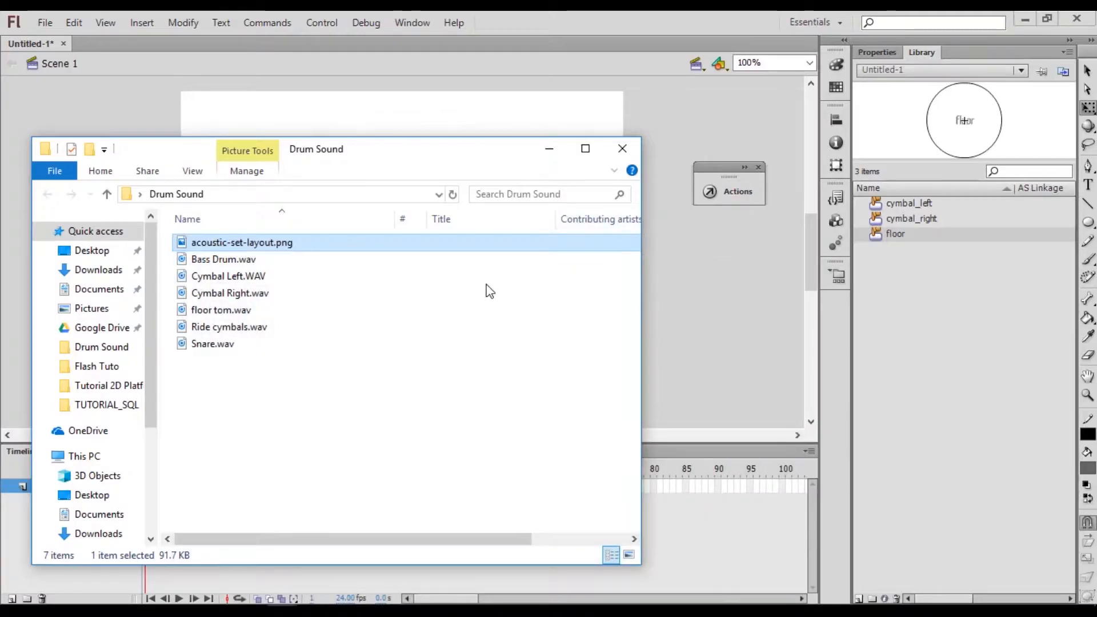
{"action": "left_click", "coordinate": [477, 117]}
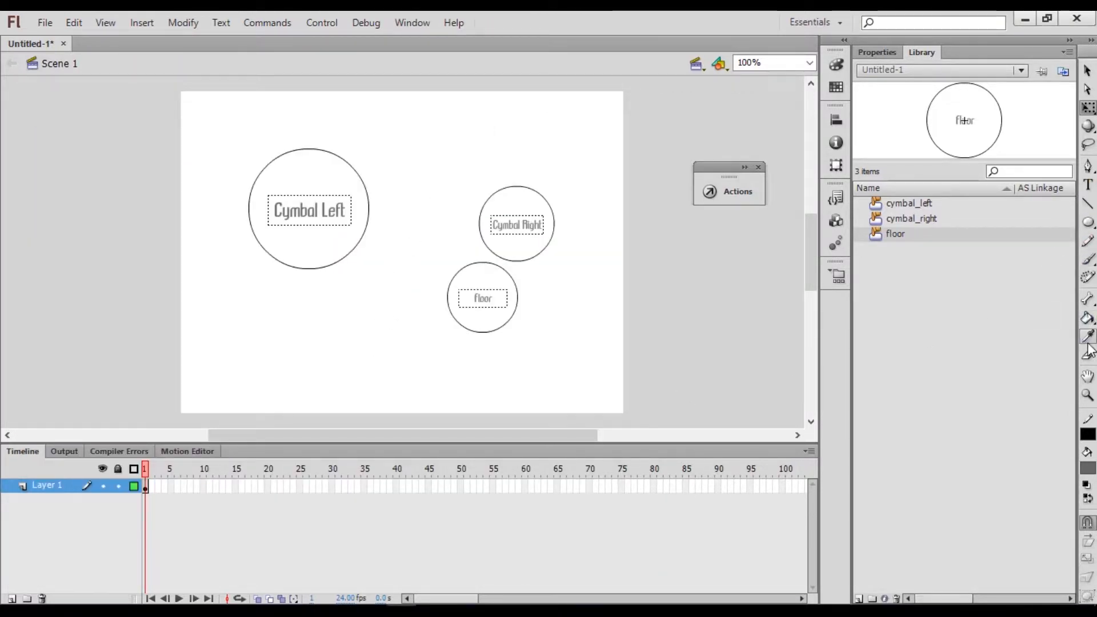
{"action": "left_click", "coordinate": [1089, 224]}
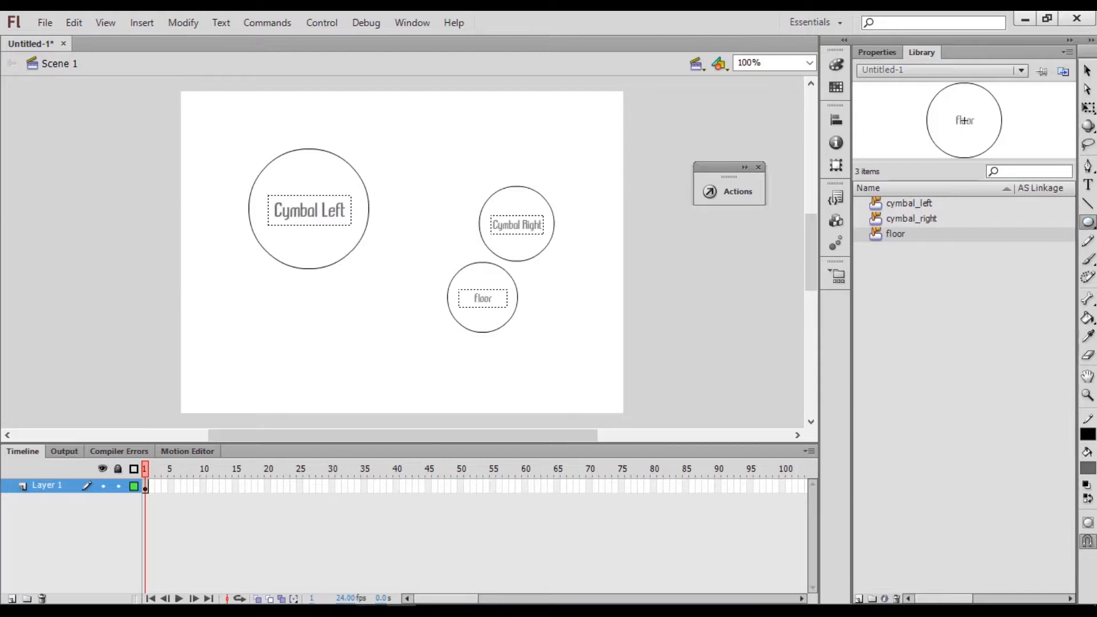
{"action": "right_click", "coordinate": [372, 610]}
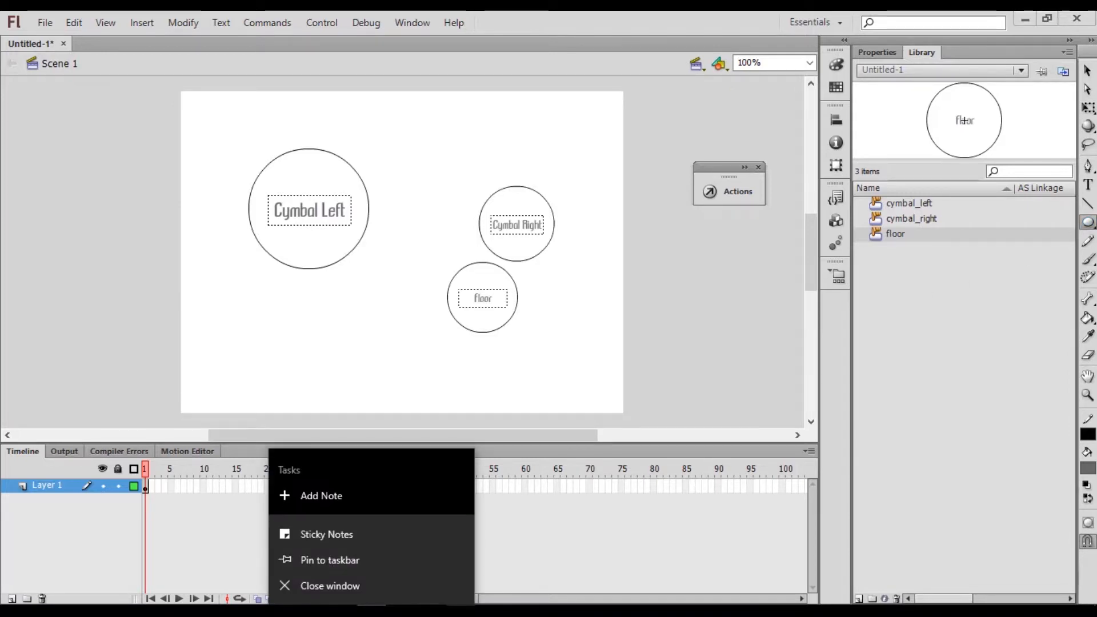
{"action": "left_click", "coordinate": [460, 610]}
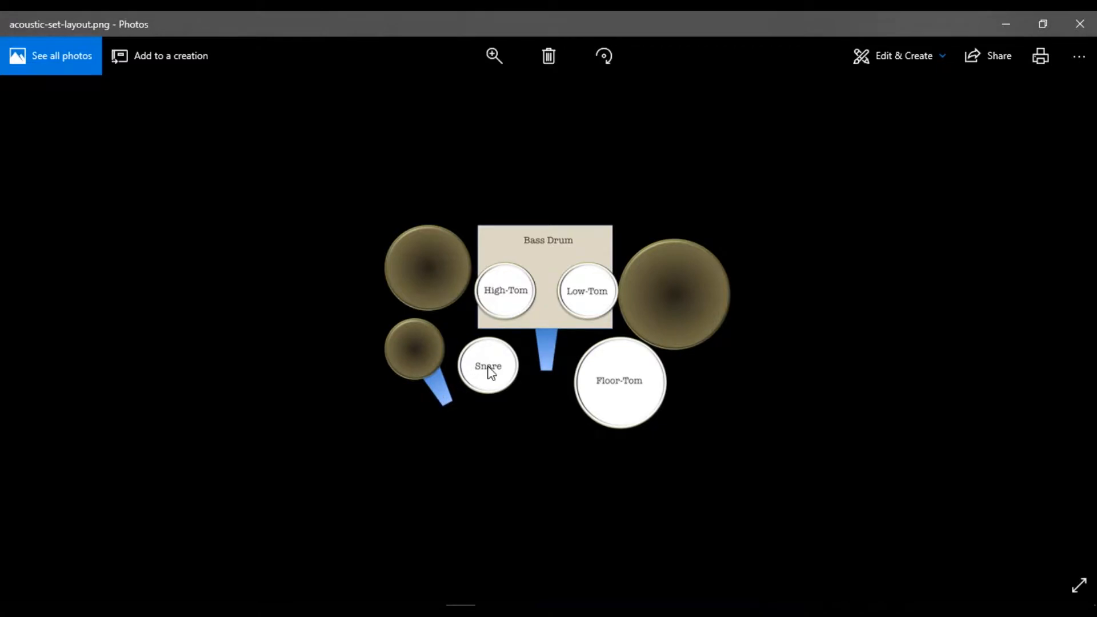
{"action": "left_click", "coordinate": [1001, 24]}
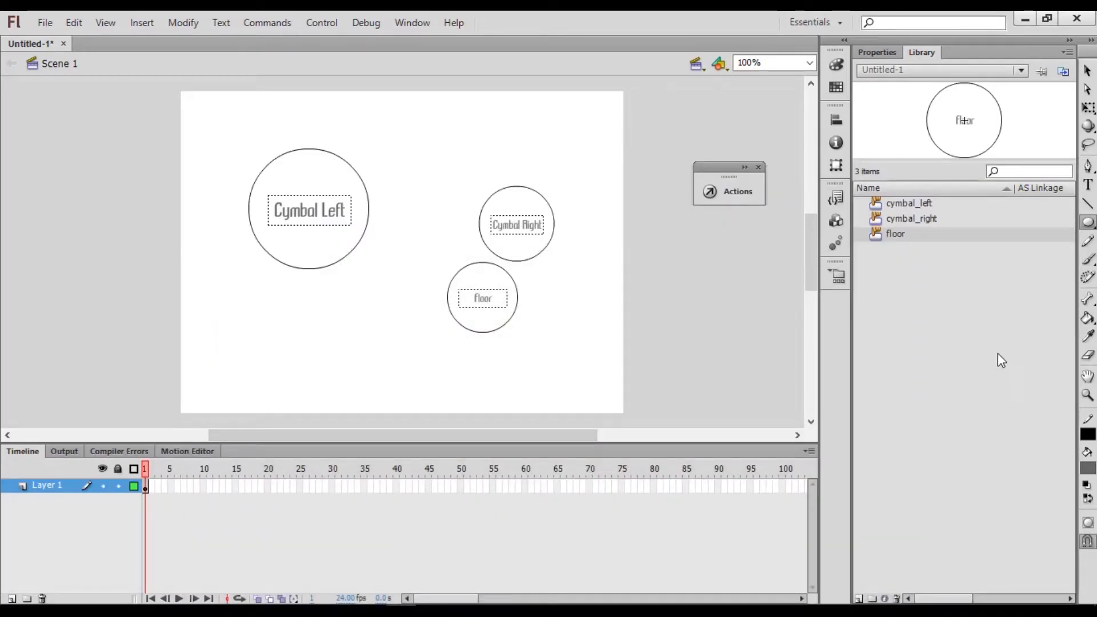
Duplicate the floor symbol in the library as "snare" and place an instance on the stage beside the floor button, below Cymbal Left.
{"action": "right_click", "coordinate": [894, 234]}
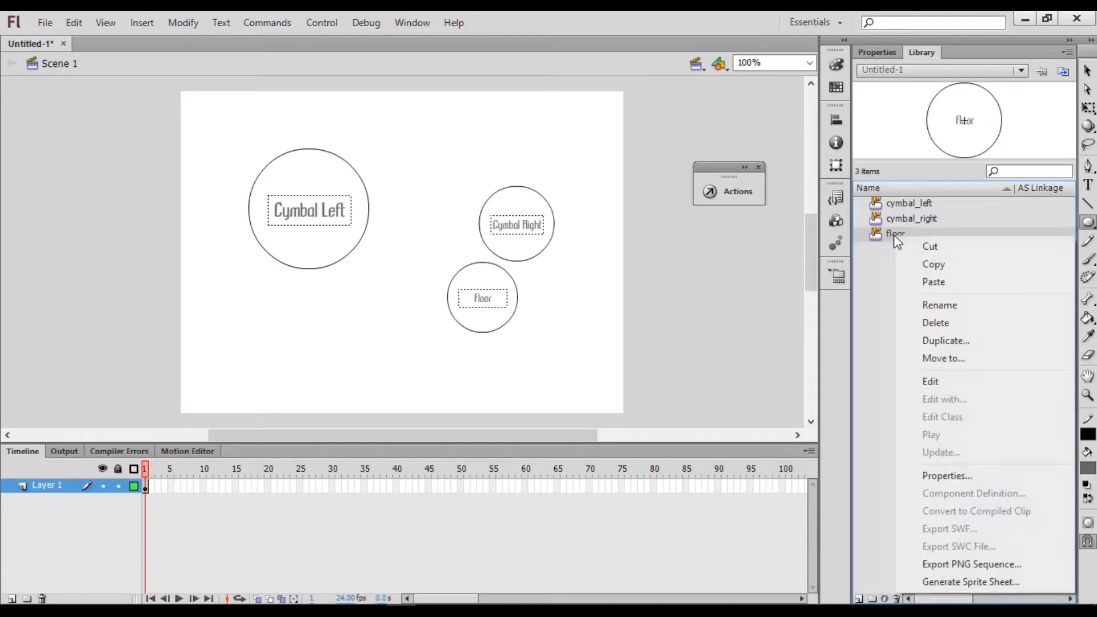
{"action": "left_click", "coordinate": [939, 341]}
{"action": "type", "text": "snare"}
{"action": "key", "text": "Return"}
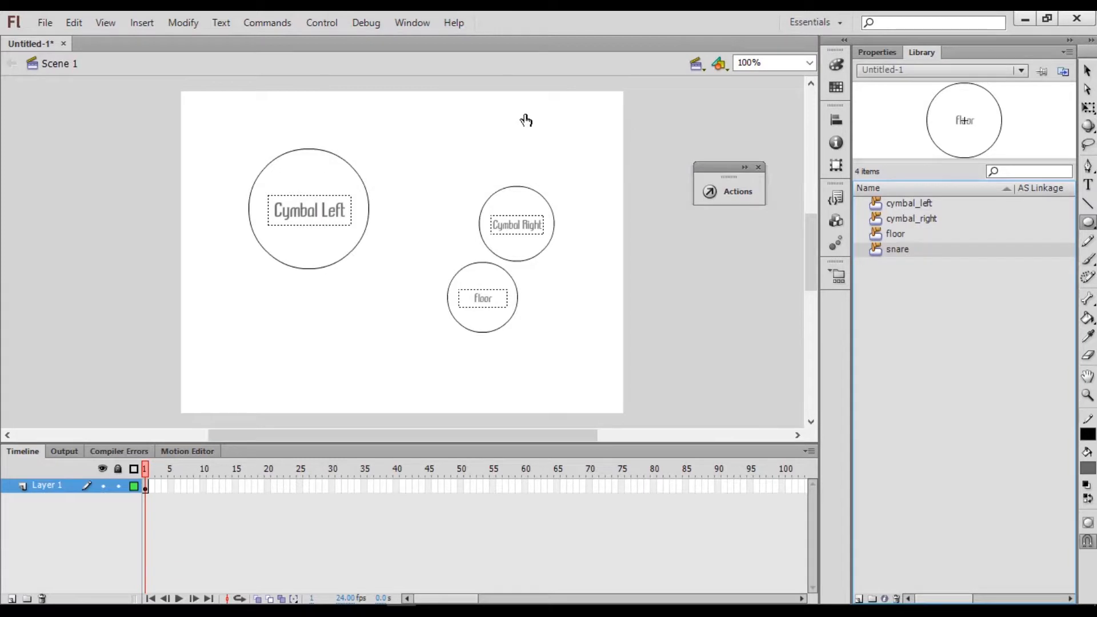
{"action": "left_click_drag", "start_coordinate": [897, 250], "coordinate": [396, 303]}
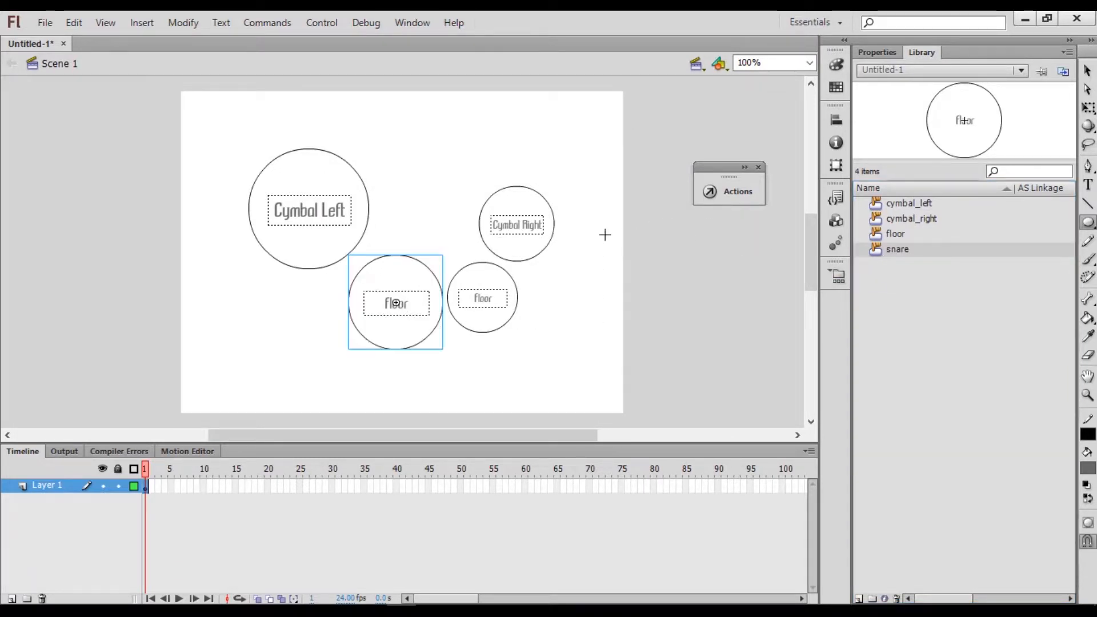
Change the label inside the new snare button to "Snare" and return to the main scene.
{"action": "left_click", "coordinate": [1087, 71]}
{"action": "double_click", "coordinate": [392, 303]}
{"action": "double_click", "coordinate": [404, 302]}
{"action": "left_click_drag", "start_coordinate": [412, 303], "coordinate": [350, 293]}
{"action": "type", "text": "Snare"}
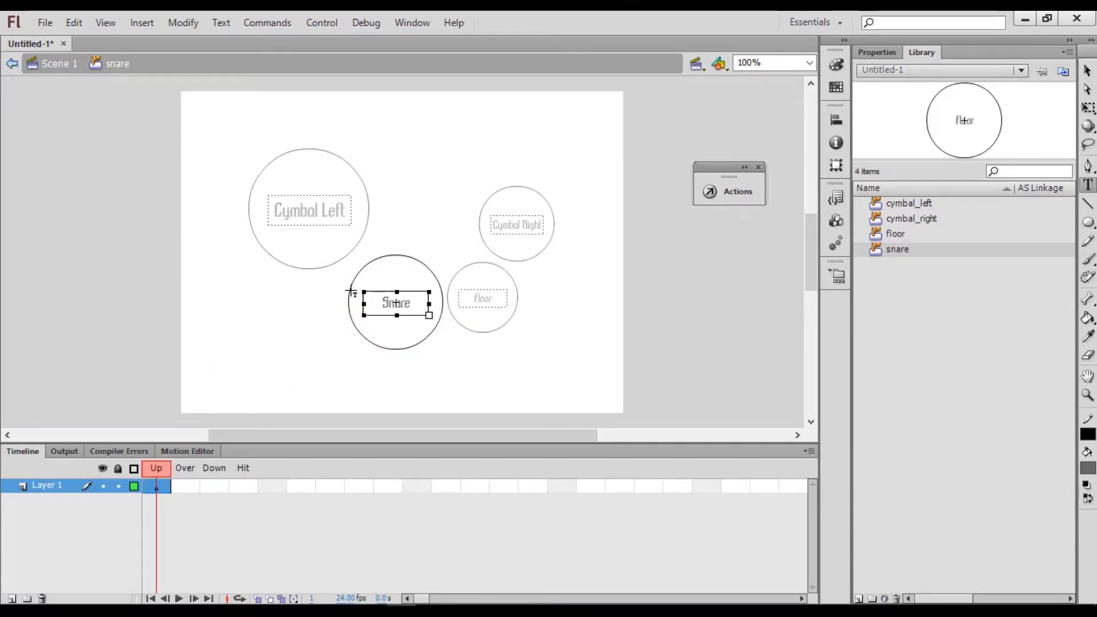
{"action": "left_click", "coordinate": [438, 178]}
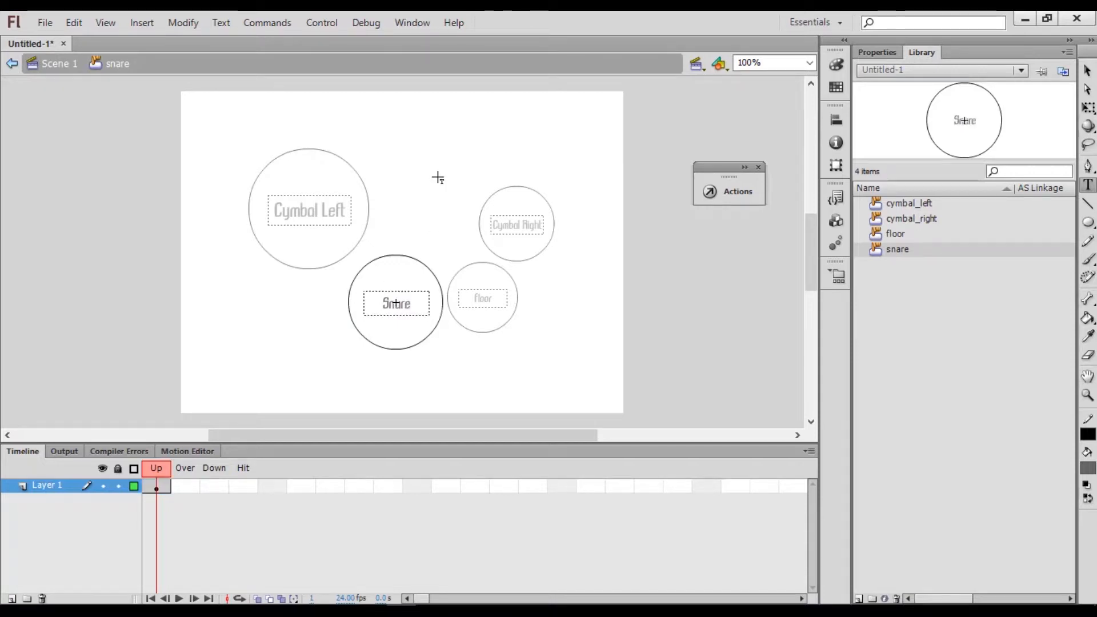
{"action": "left_click", "coordinate": [1087, 70]}
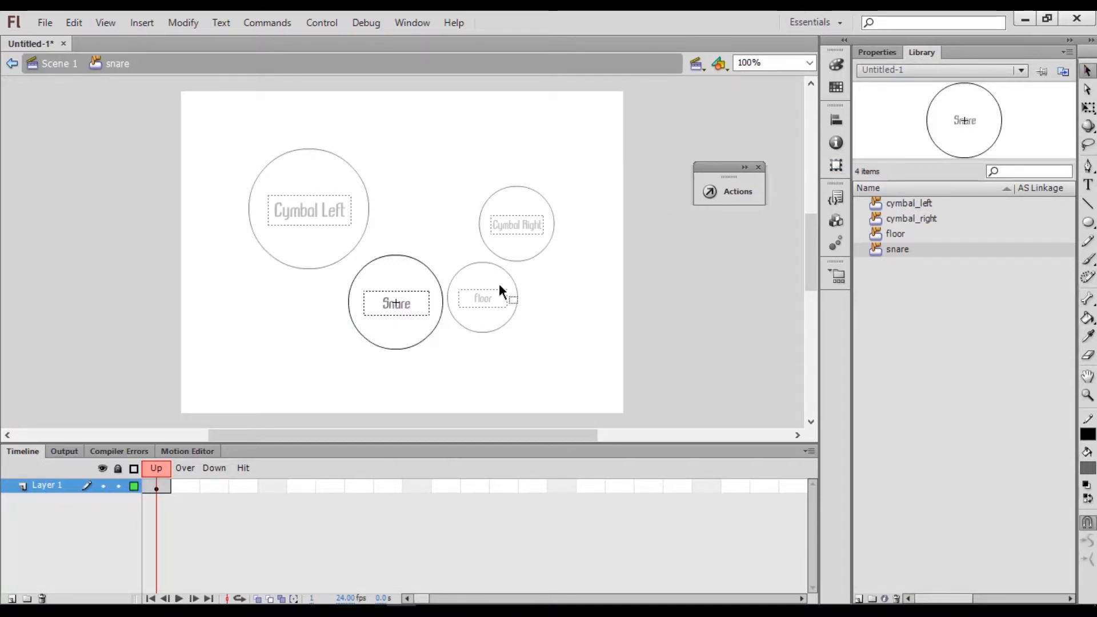
{"action": "double_click", "coordinate": [570, 281]}
Scale the Snare button down proportionally about its center to nearly the floor button's size with Free Transform.
{"action": "left_click", "coordinate": [404, 276]}
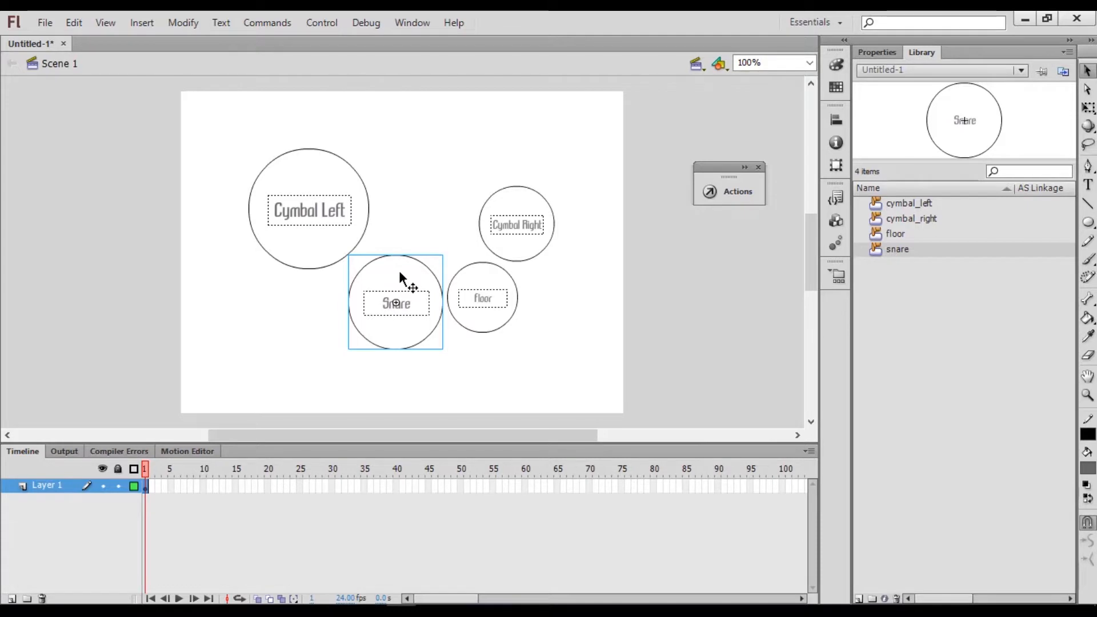
{"action": "right_click", "coordinate": [399, 270]}
{"action": "left_click", "coordinate": [474, 259]}
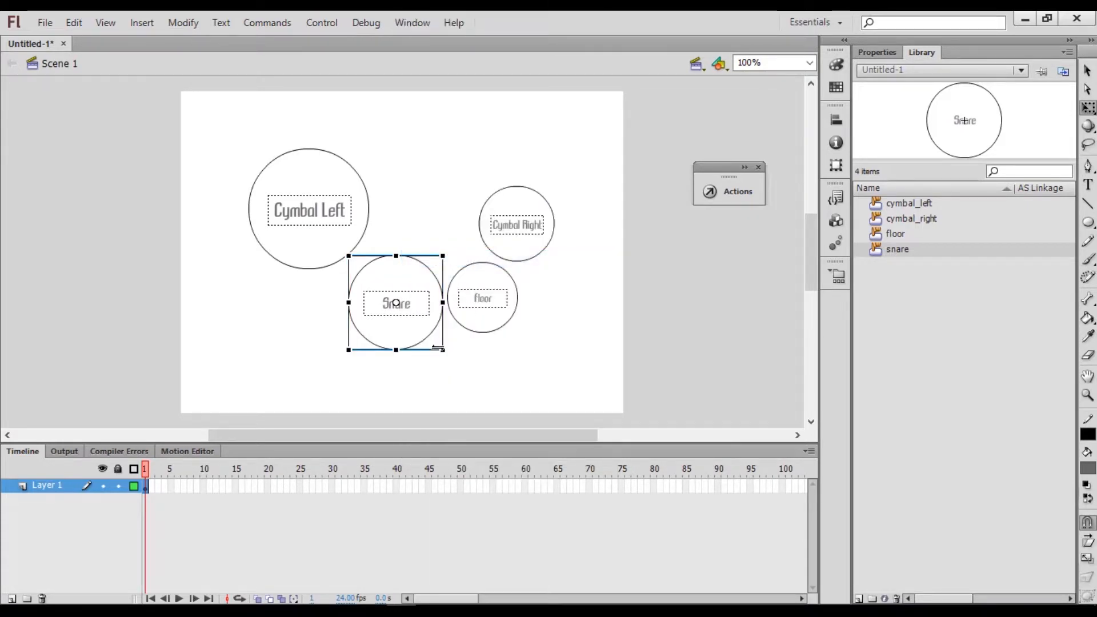
{"action": "left_click_drag", "start_coordinate": [440, 348], "coordinate": [429, 338]}
{"action": "left_click", "coordinate": [1087, 70]}
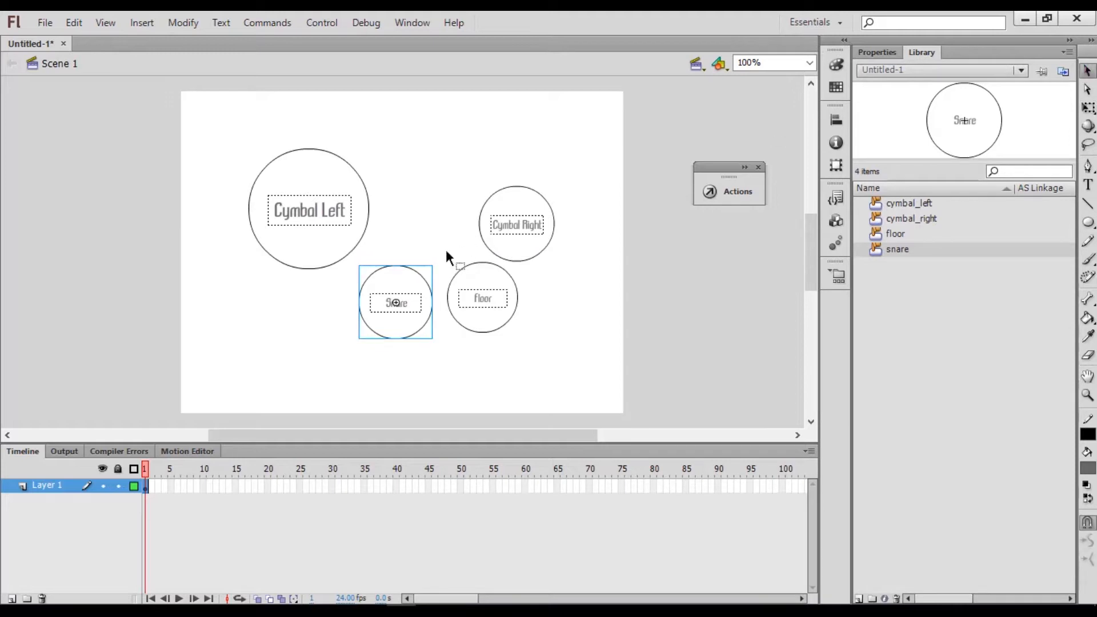
Move the Snare button up and left against Cymbal Left, and shift the floor button slightly up and left.
{"action": "left_click_drag", "start_coordinate": [407, 284], "coordinate": [377, 276]}
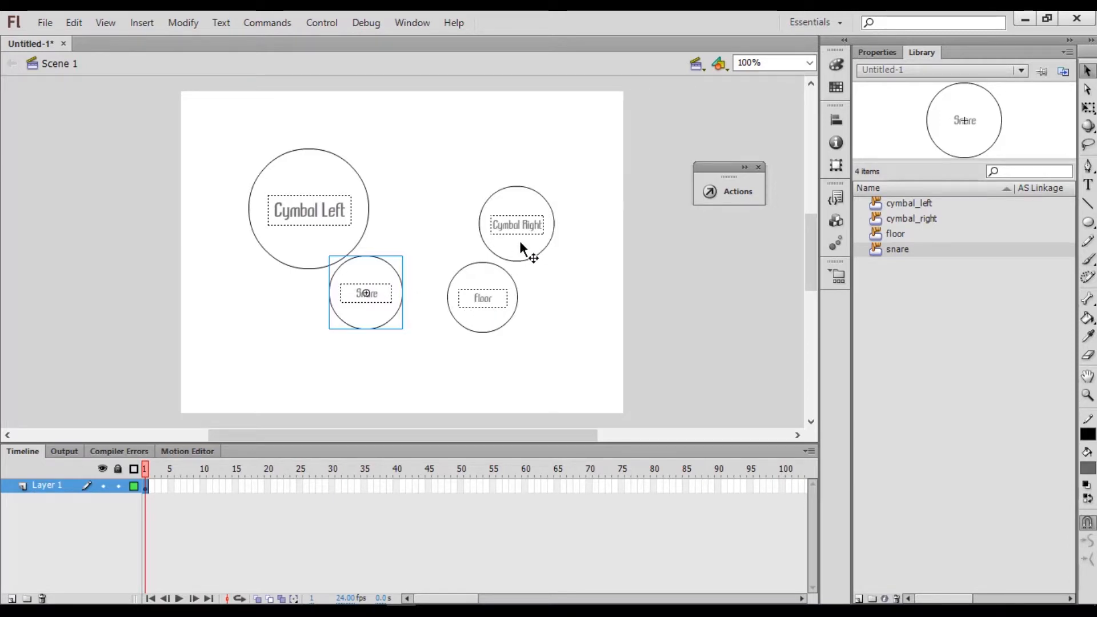
{"action": "left_click", "coordinate": [567, 334]}
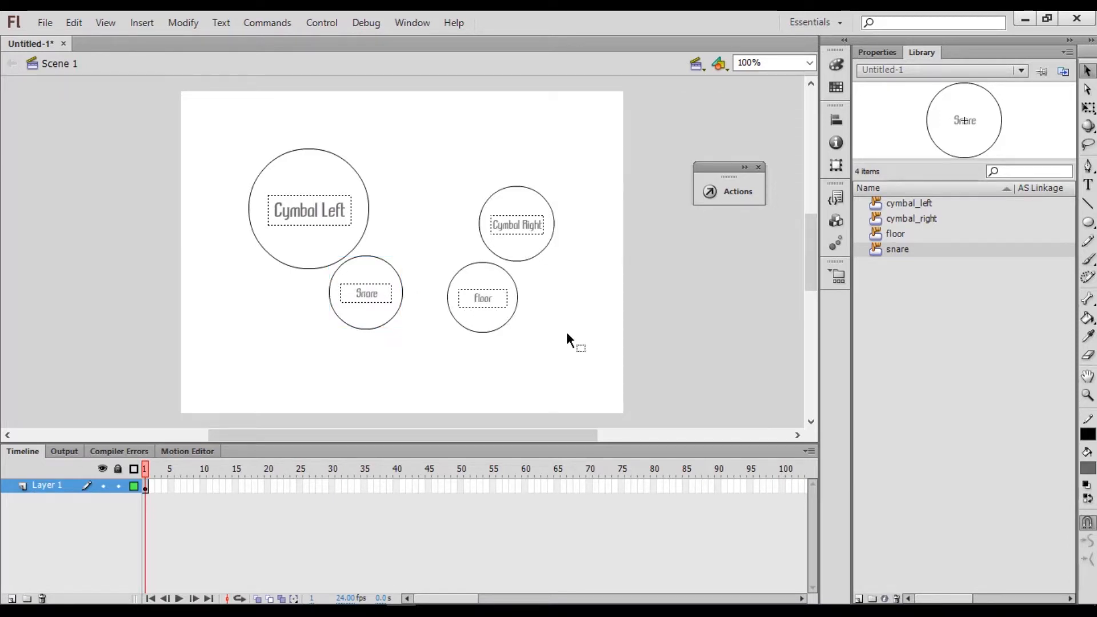
{"action": "left_click_drag", "start_coordinate": [499, 318], "coordinate": [479, 309]}
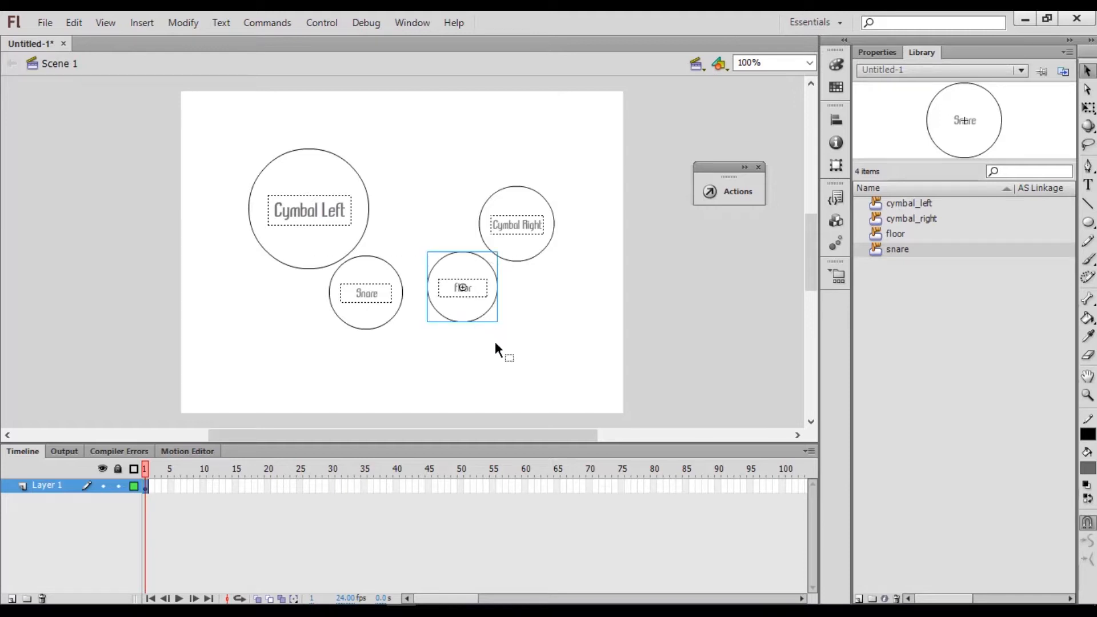
{"action": "left_click", "coordinate": [720, 306]}
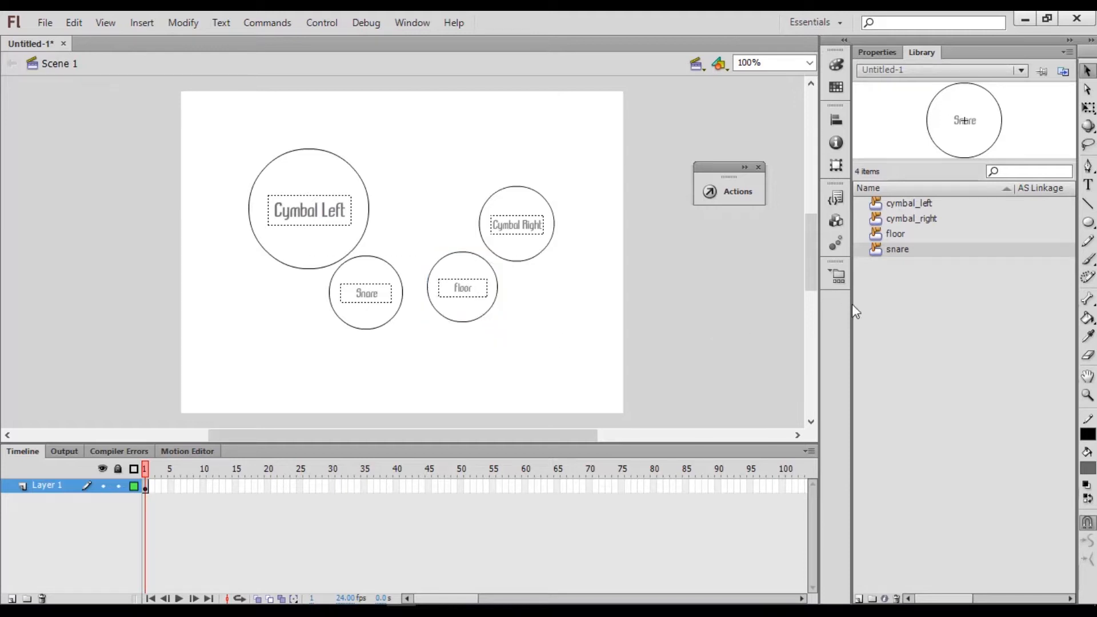
Draw a wide filled rectangle with the Rectangle tool from Cymbal Left's edge to behind Cymbal Right, above Snare and floor.
{"action": "left_click", "coordinate": [1090, 226]}
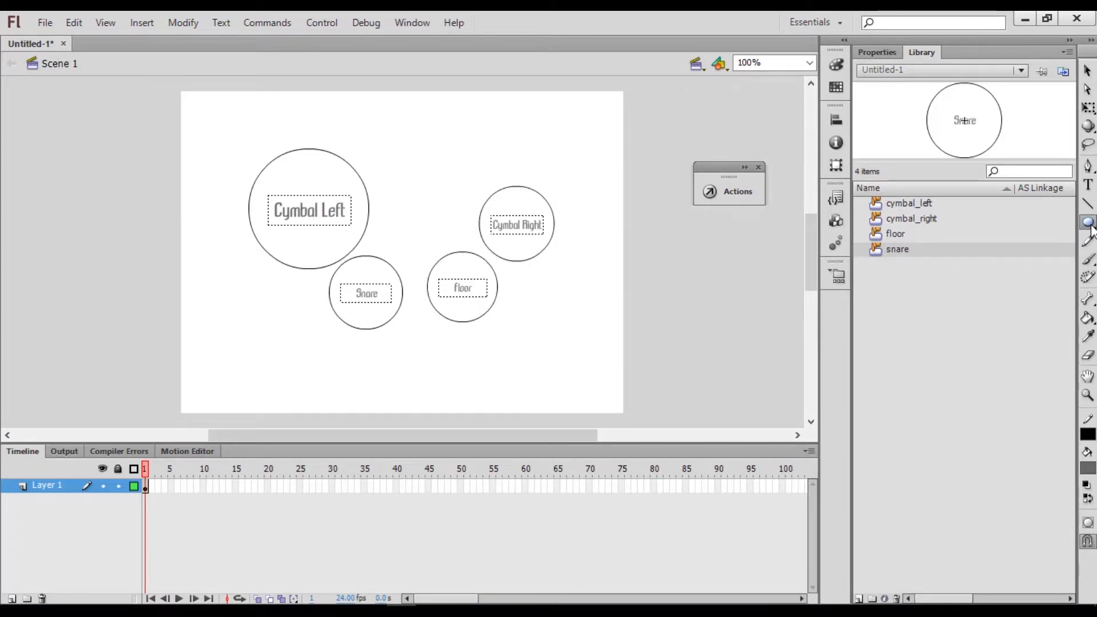
{"action": "left_click", "coordinate": [1089, 224]}
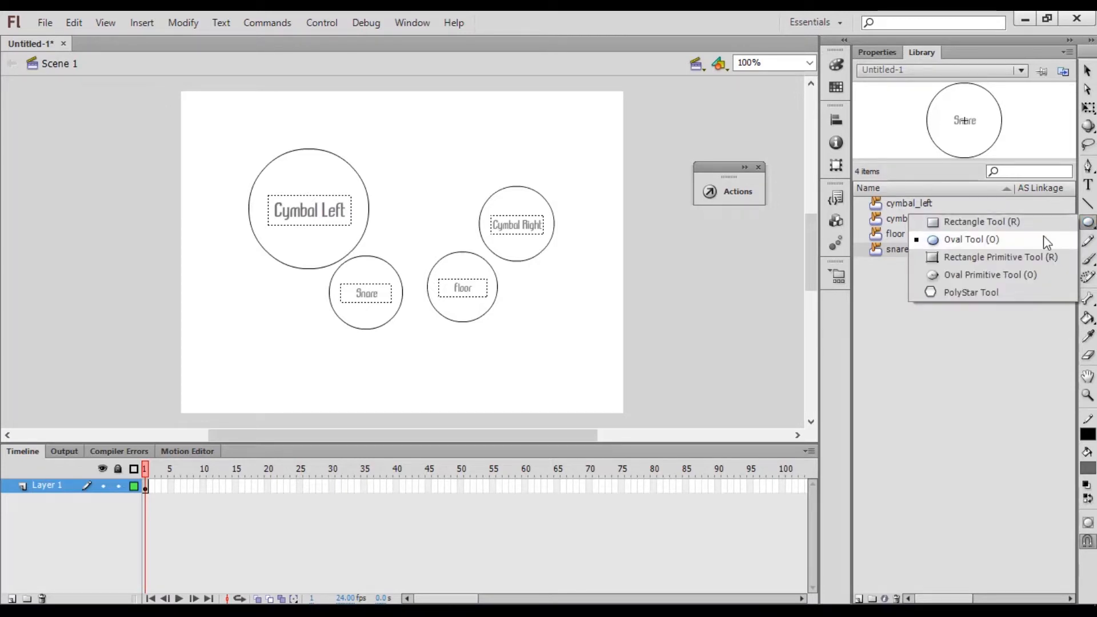
{"action": "left_click", "coordinate": [1005, 219]}
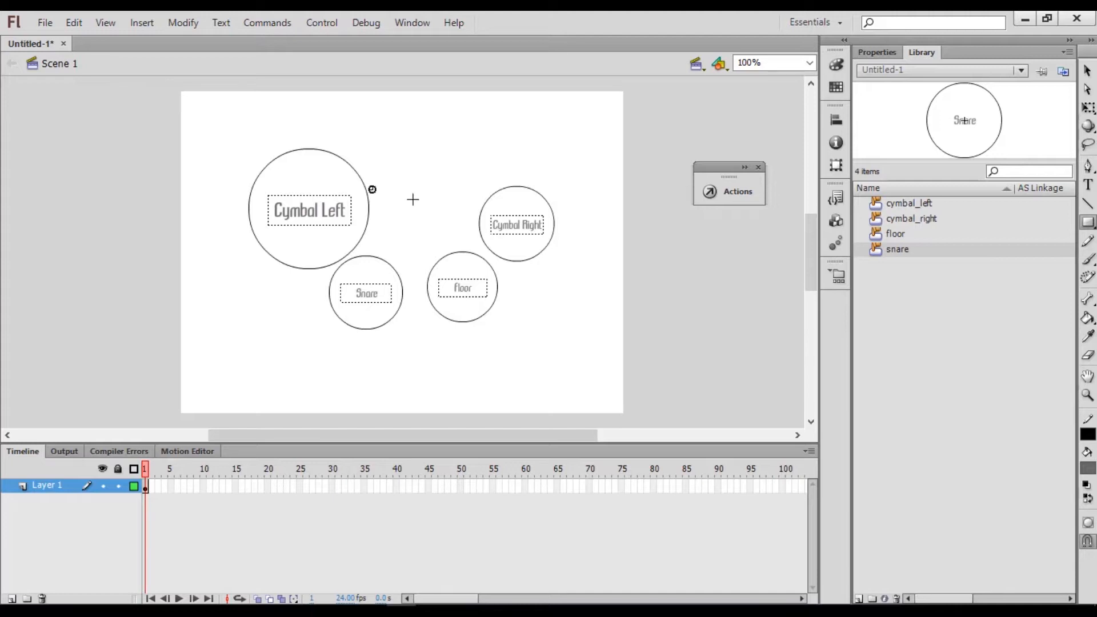
{"action": "left_click_drag", "start_coordinate": [370, 187], "coordinate": [516, 260]}
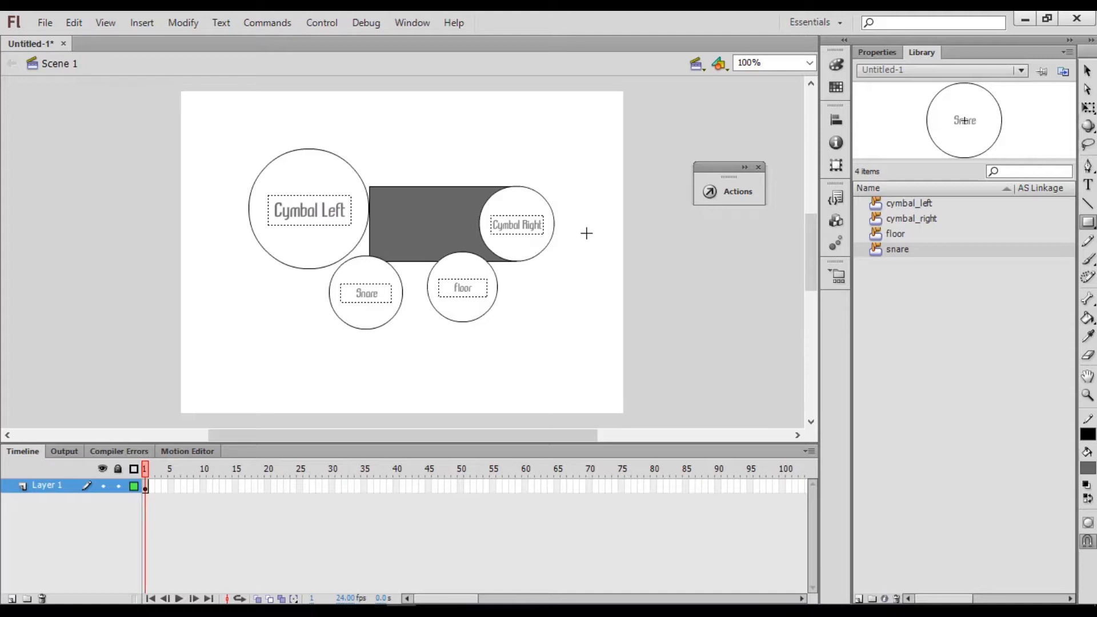
Move the four drum buttons clear of the rectangle, and shift the whole rectangle with its outline slightly left and down.
{"action": "left_click", "coordinate": [1087, 70]}
{"action": "mouse_move", "coordinate": [416, 198]}
{"action": "left_mouse_down"}
{"action": "mouse_move", "coordinate": [387, 198]}
{"action": "mouse_move", "coordinate": [421, 209]}
{"action": "left_mouse_up"}
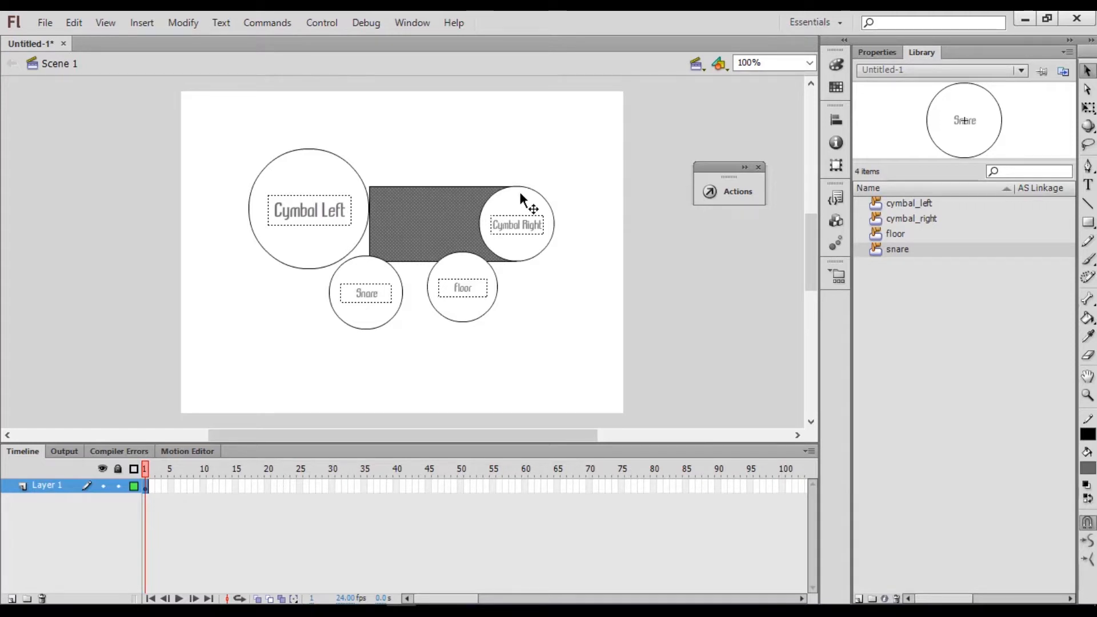
{"action": "left_click_drag", "start_coordinate": [519, 191], "coordinate": [588, 134]}
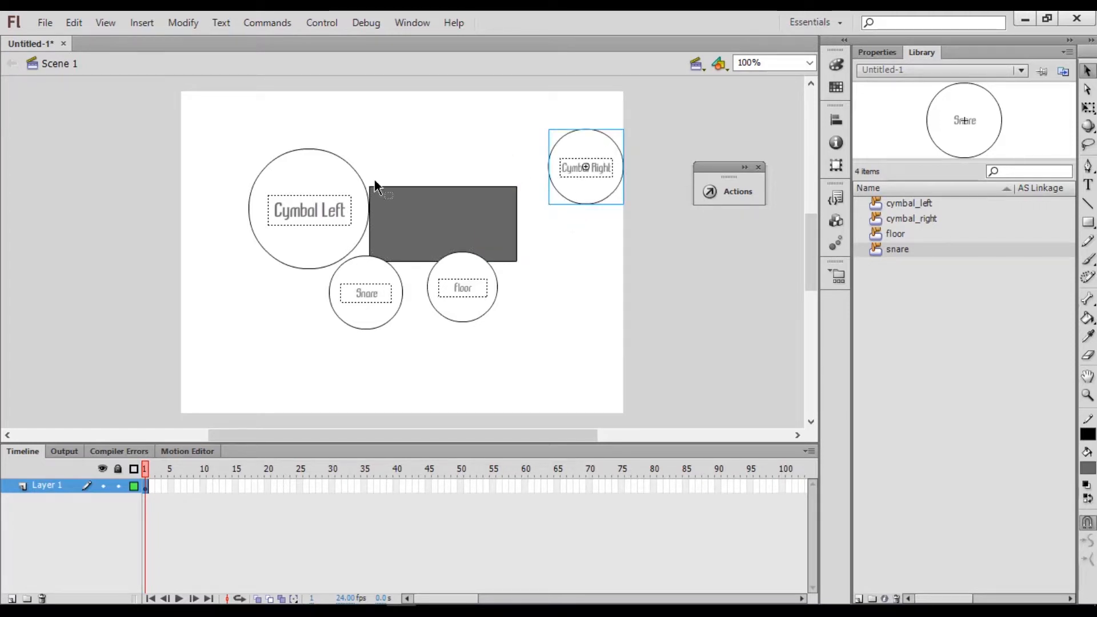
{"action": "left_click_drag", "start_coordinate": [293, 166], "coordinate": [210, 136]}
{"action": "left_click_drag", "start_coordinate": [356, 276], "coordinate": [273, 314]}
{"action": "left_click_drag", "start_coordinate": [440, 310], "coordinate": [465, 277]}
{"action": "left_click_drag", "start_coordinate": [334, 160], "coordinate": [537, 288]}
{"action": "left_click_drag", "start_coordinate": [478, 245], "coordinate": [440, 238]}
{"action": "left_click", "coordinate": [550, 249]}
Arrange the buttons over the rectangle's corners, with Cymbal Left and Cymbal Right above and Snare and floor below them.
{"action": "left_click_drag", "start_coordinate": [581, 189], "coordinate": [495, 225]}
{"action": "left_click_drag", "start_coordinate": [277, 193], "coordinate": [364, 205]}
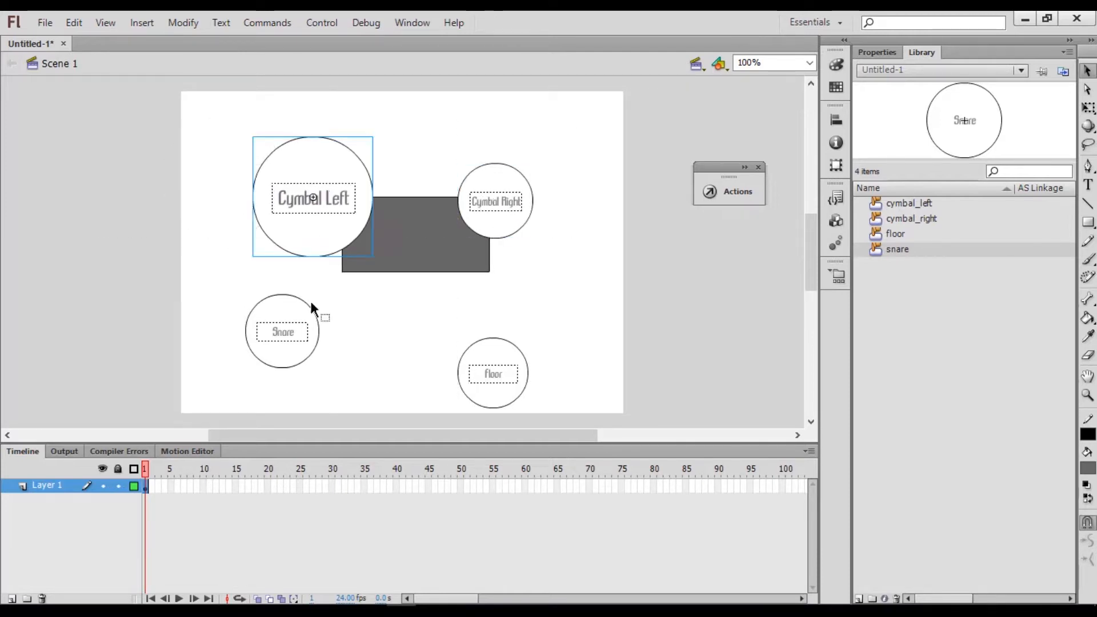
{"action": "left_click_drag", "start_coordinate": [308, 345], "coordinate": [362, 308]}
{"action": "left_click_drag", "start_coordinate": [477, 352], "coordinate": [448, 270]}
{"action": "left_click_drag", "start_coordinate": [498, 234], "coordinate": [492, 249]}
{"action": "left_click_drag", "start_coordinate": [337, 229], "coordinate": [341, 228]}
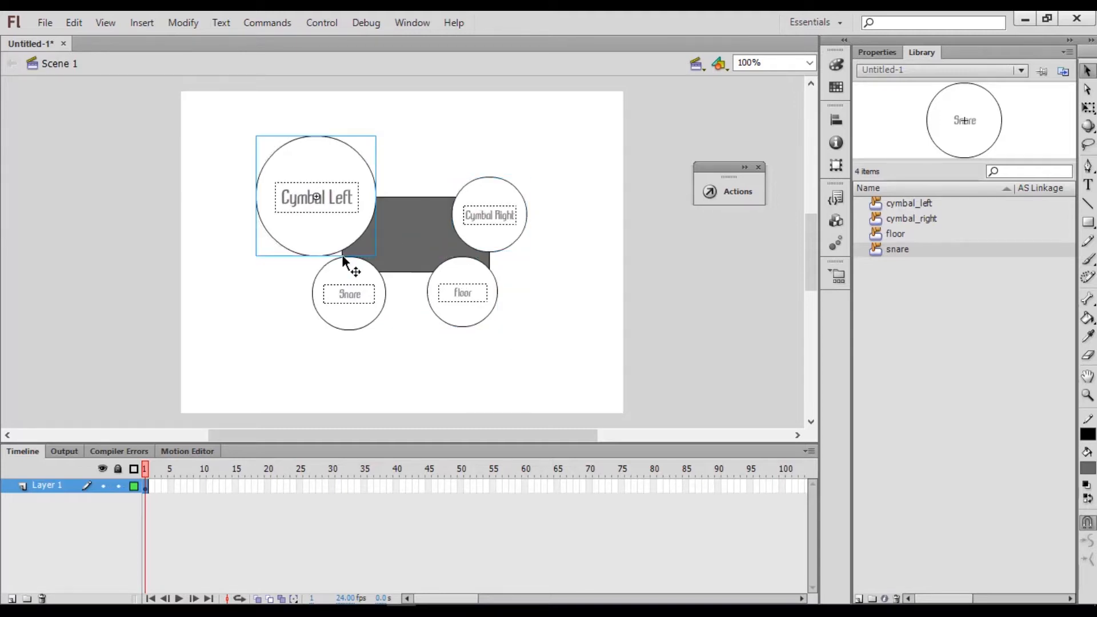
{"action": "mouse_move", "coordinate": [350, 269]}
{"action": "left_mouse_down"}
{"action": "mouse_move", "coordinate": [359, 285]}
{"action": "mouse_move", "coordinate": [379, 282]}
{"action": "mouse_move", "coordinate": [351, 270]}
{"action": "mouse_move", "coordinate": [396, 299]}
{"action": "mouse_move", "coordinate": [399, 285]}
{"action": "mouse_move", "coordinate": [375, 279]}
{"action": "mouse_move", "coordinate": [380, 269]}
{"action": "mouse_move", "coordinate": [351, 267]}
{"action": "left_mouse_up"}
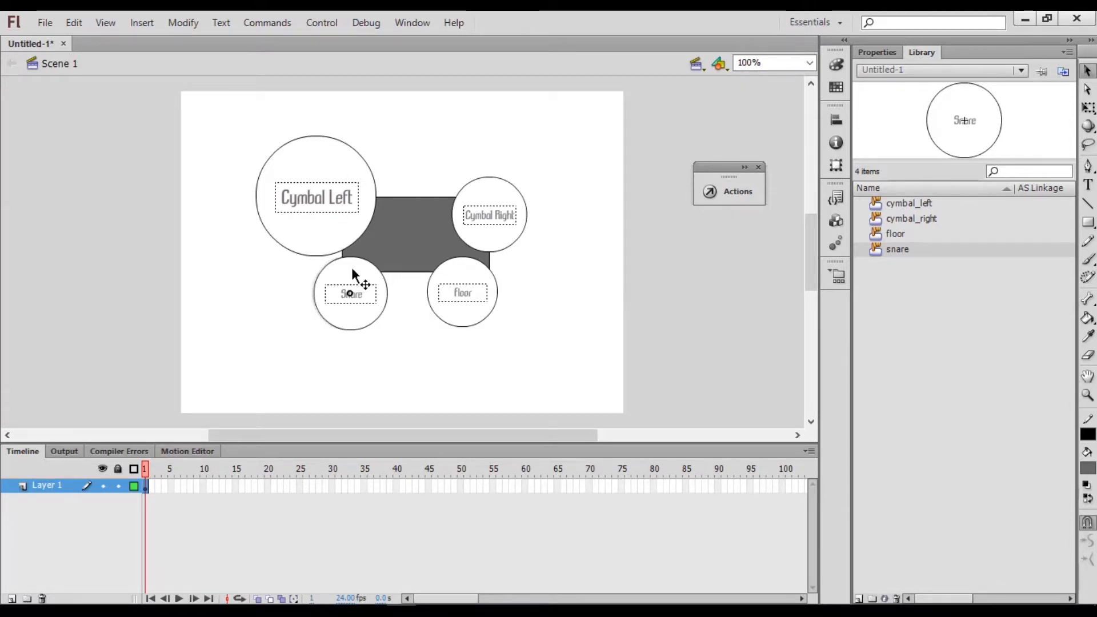
{"action": "left_click_drag", "start_coordinate": [449, 317], "coordinate": [446, 317]}
{"action": "left_click", "coordinate": [686, 328]}
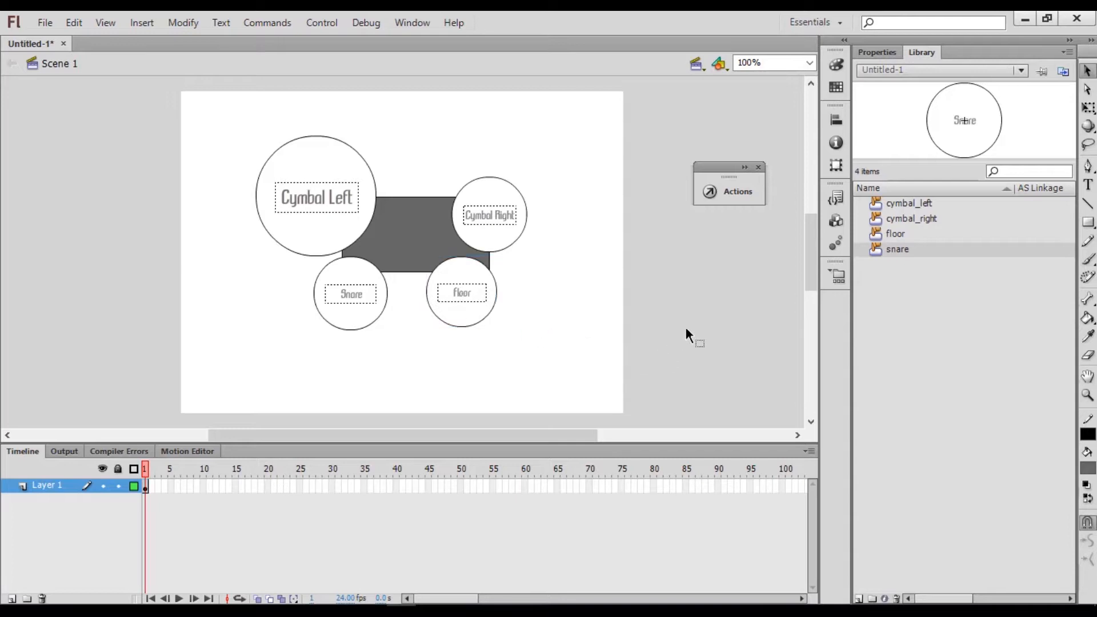
Draw a narrow upright rectangle between Snare and floor below the wide rectangle, and spread both buttons slightly apart around it.
{"action": "left_click", "coordinate": [1088, 224]}
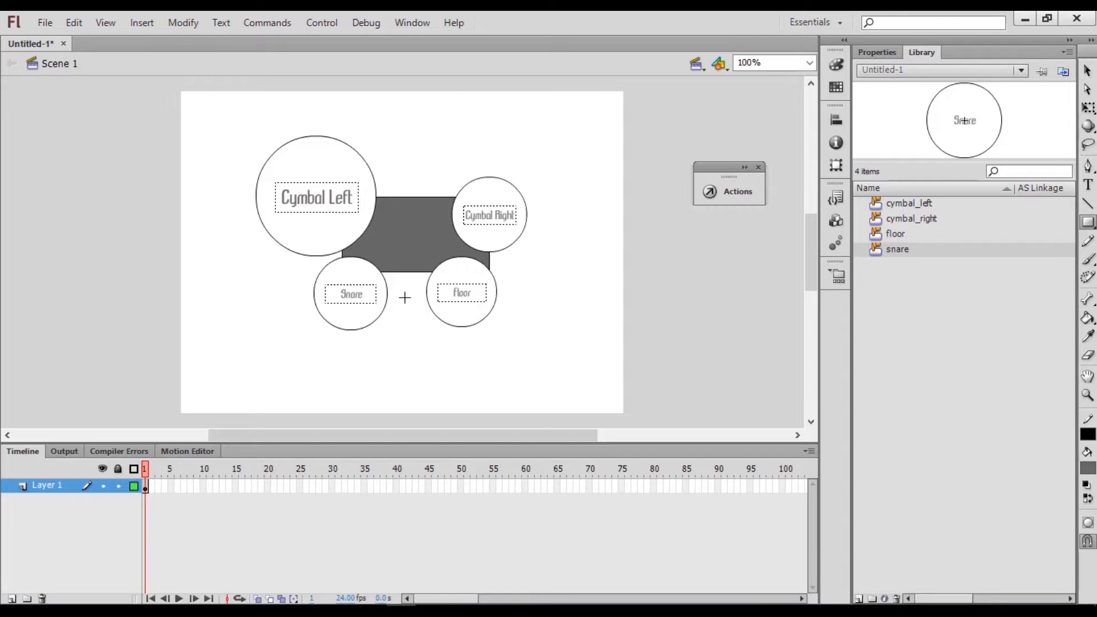
{"action": "left_click_drag", "start_coordinate": [396, 285], "coordinate": [420, 342]}
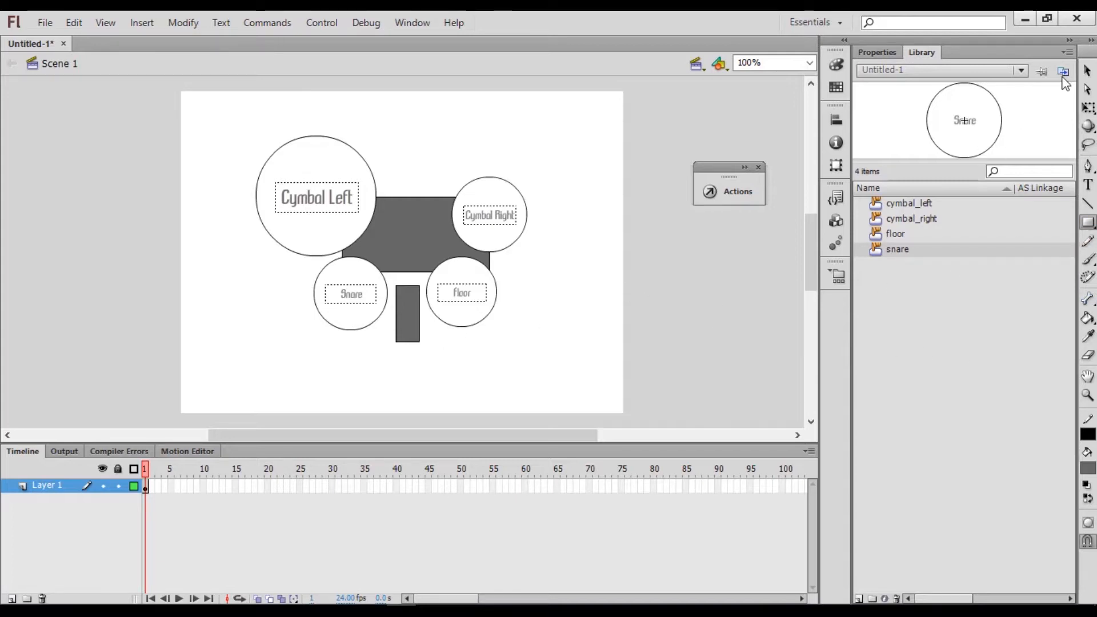
{"action": "left_click", "coordinate": [1087, 71]}
{"action": "left_click_drag", "start_coordinate": [469, 323], "coordinate": [476, 324]}
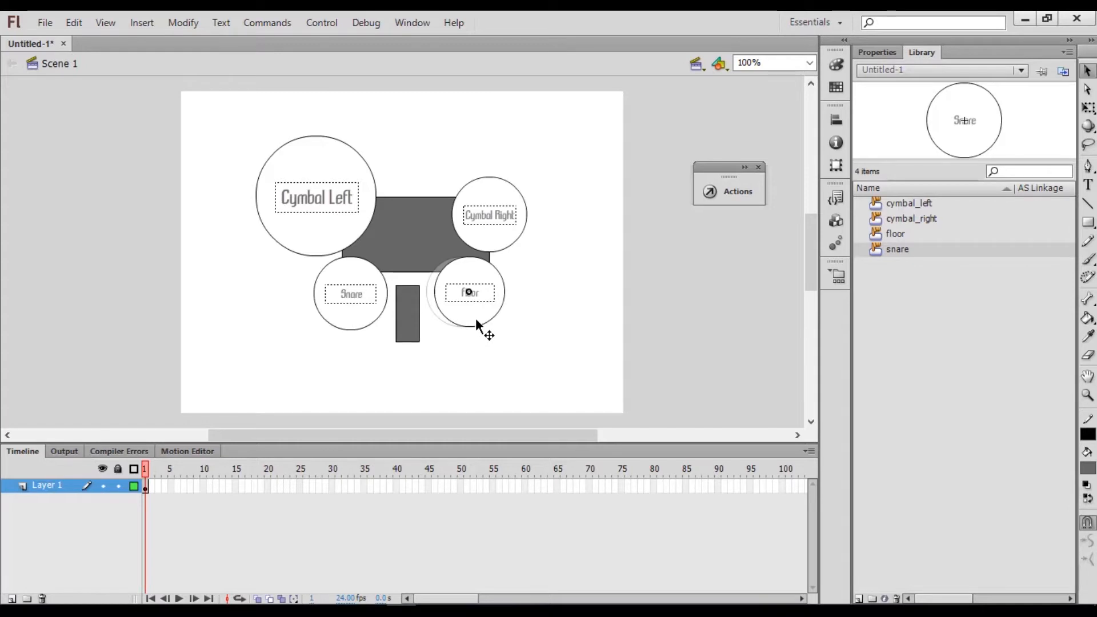
{"action": "left_click_drag", "start_coordinate": [360, 320], "coordinate": [356, 315]}
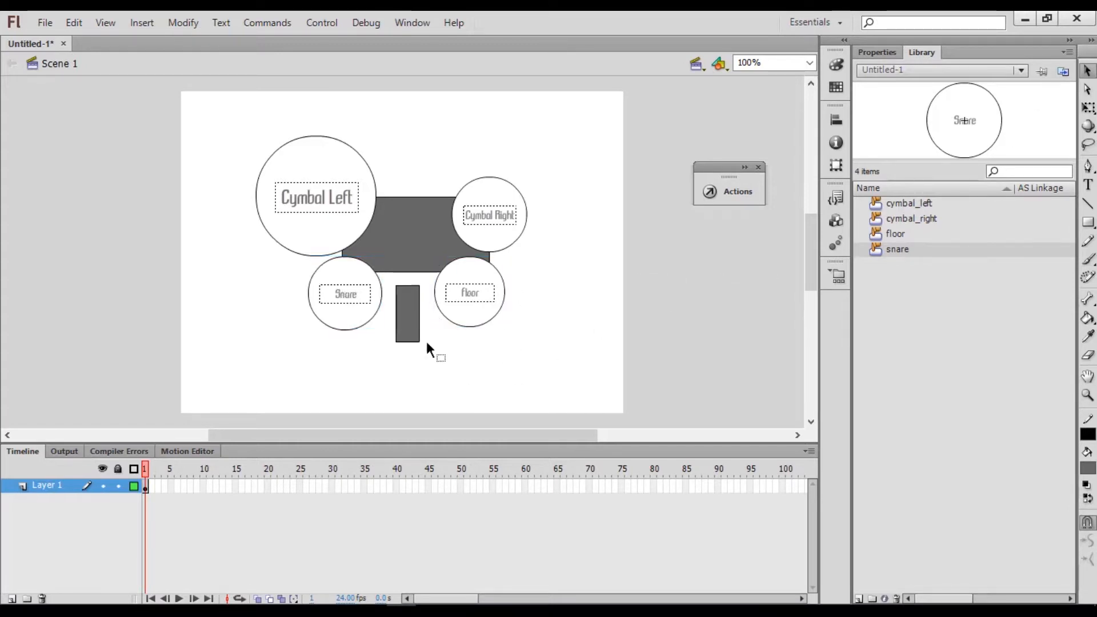
Convert the narrow upright rectangle between Snare and floor into a button symbol named peddal_bass.
{"action": "right_click", "coordinate": [409, 308]}
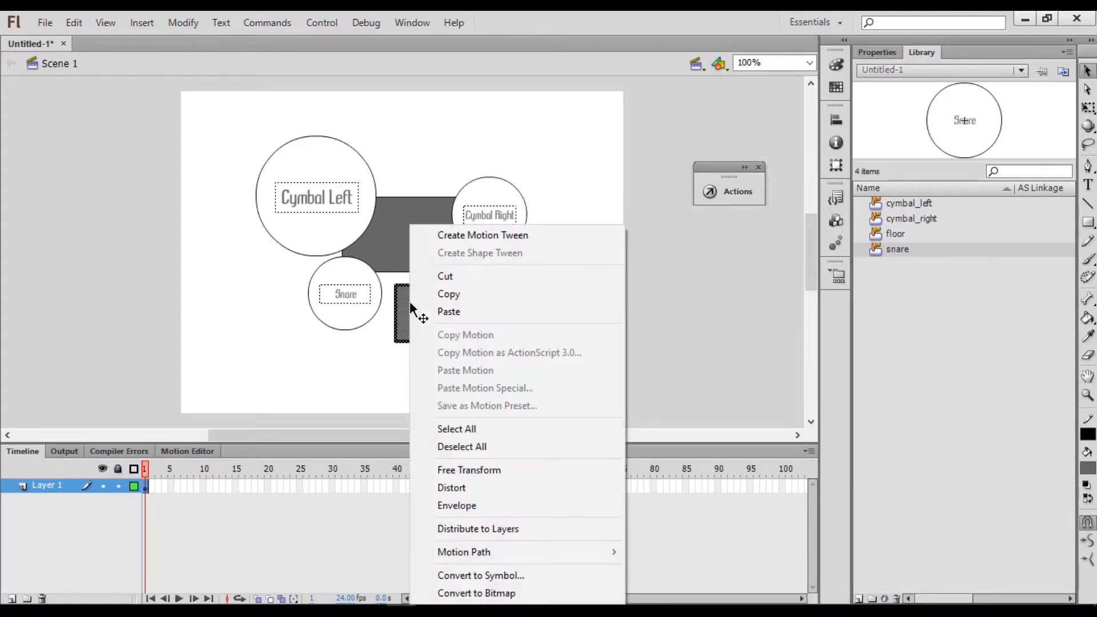
{"action": "left_click", "coordinate": [473, 576]}
{"action": "type", "text": "peddal"}
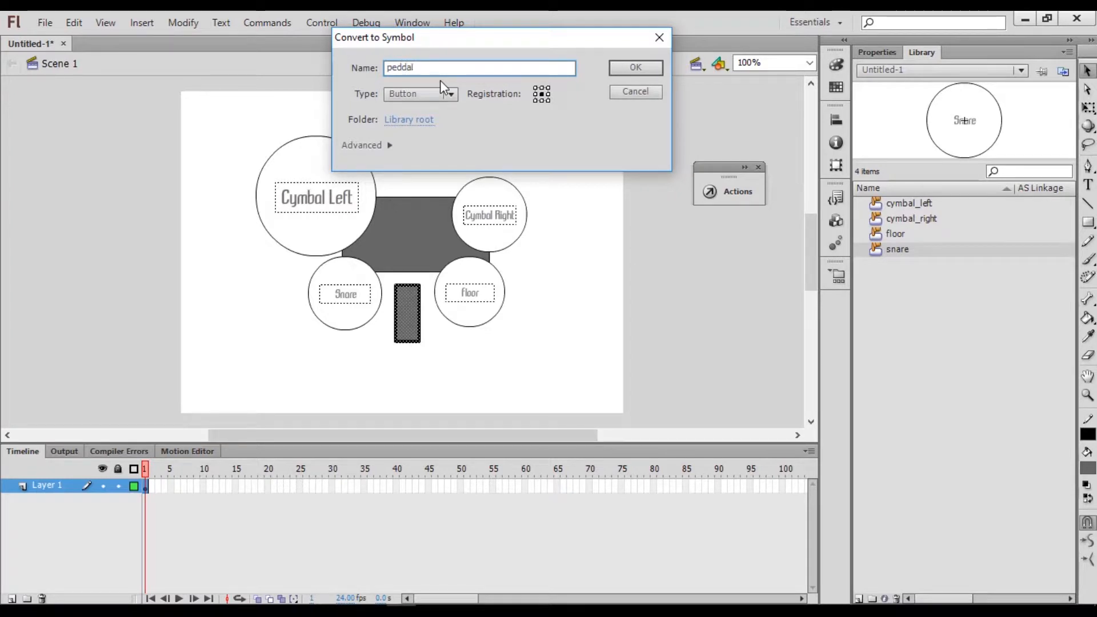
{"action": "type", "text": "_bass"}
{"action": "key", "text": "Return"}
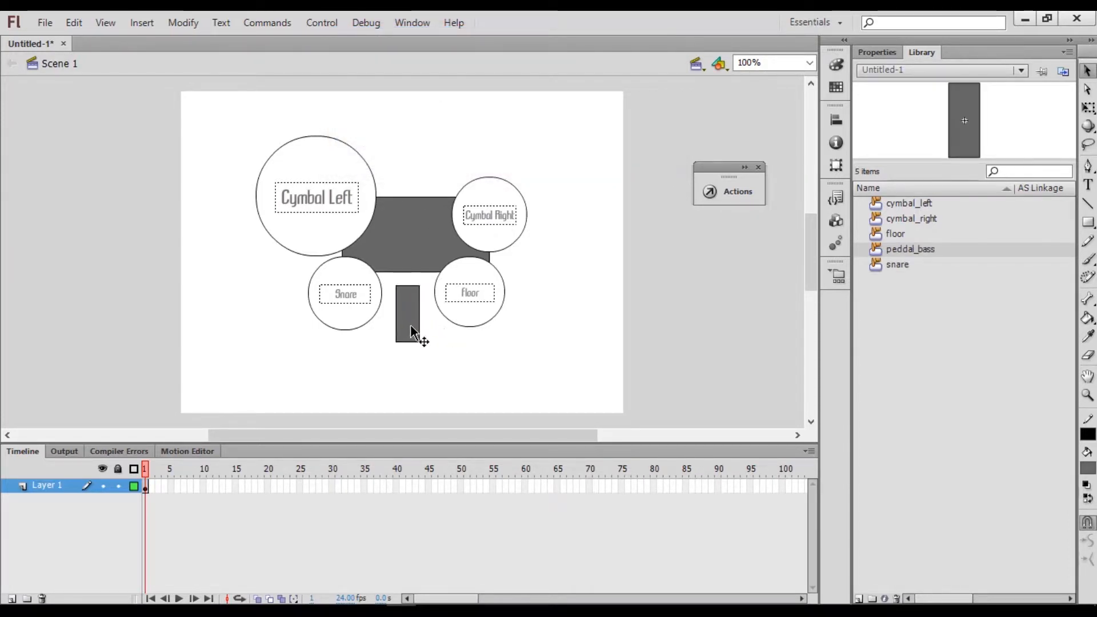
Inspect the pedal symbol's contents, return to the main scene, and check the layout against the acoustic-set-layout.png reference image.
{"action": "double_click", "coordinate": [410, 326]}
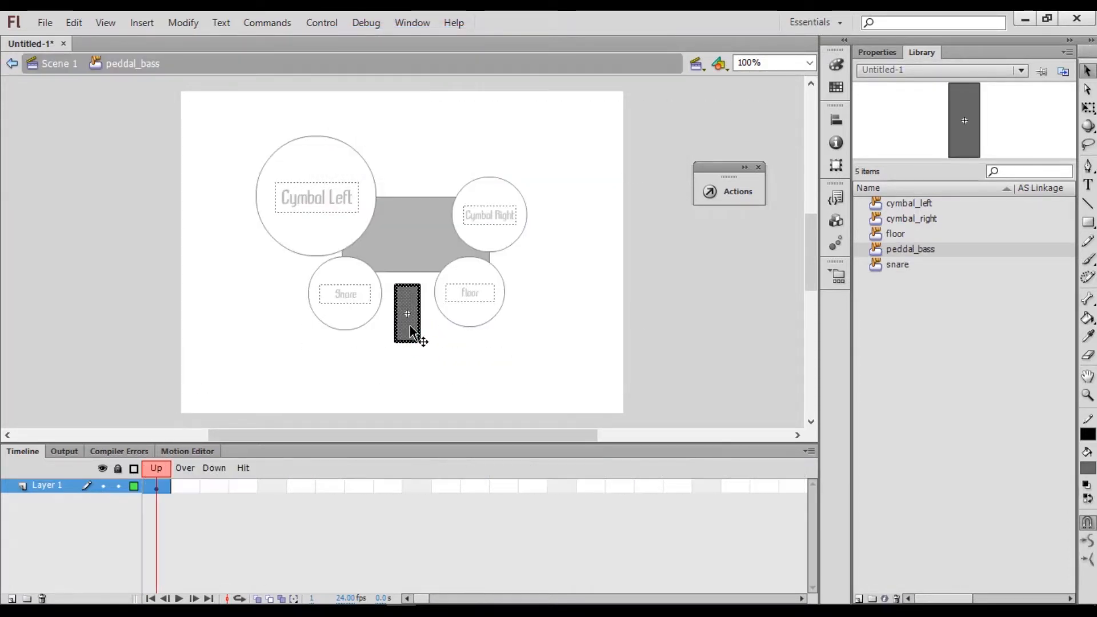
{"action": "left_click", "coordinate": [438, 316]}
{"action": "double_click", "coordinate": [437, 334]}
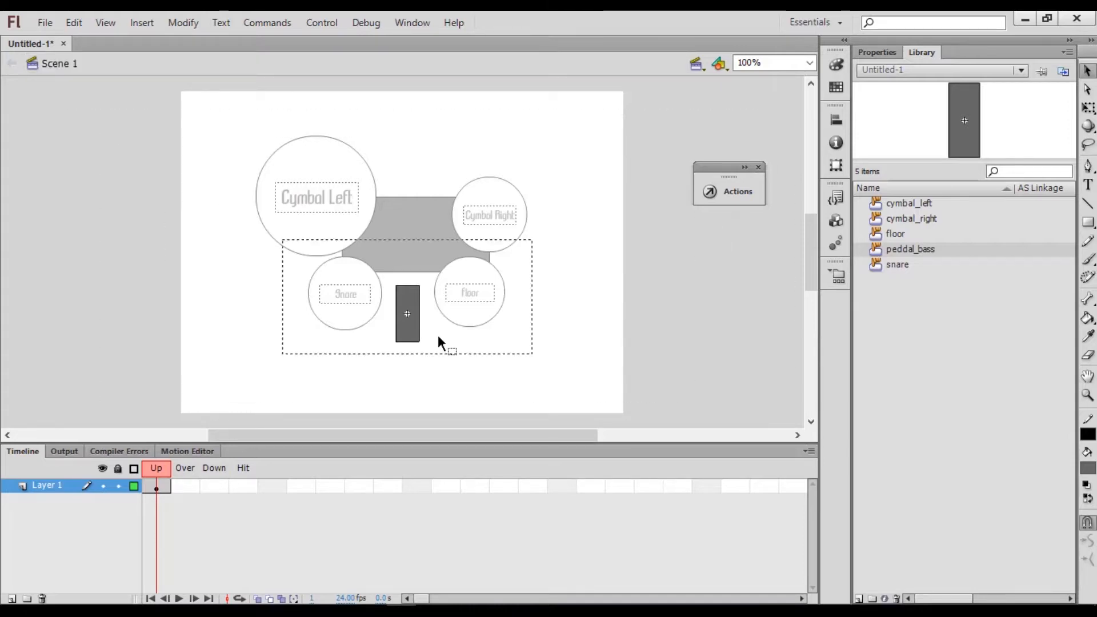
{"action": "left_click", "coordinate": [461, 611]}
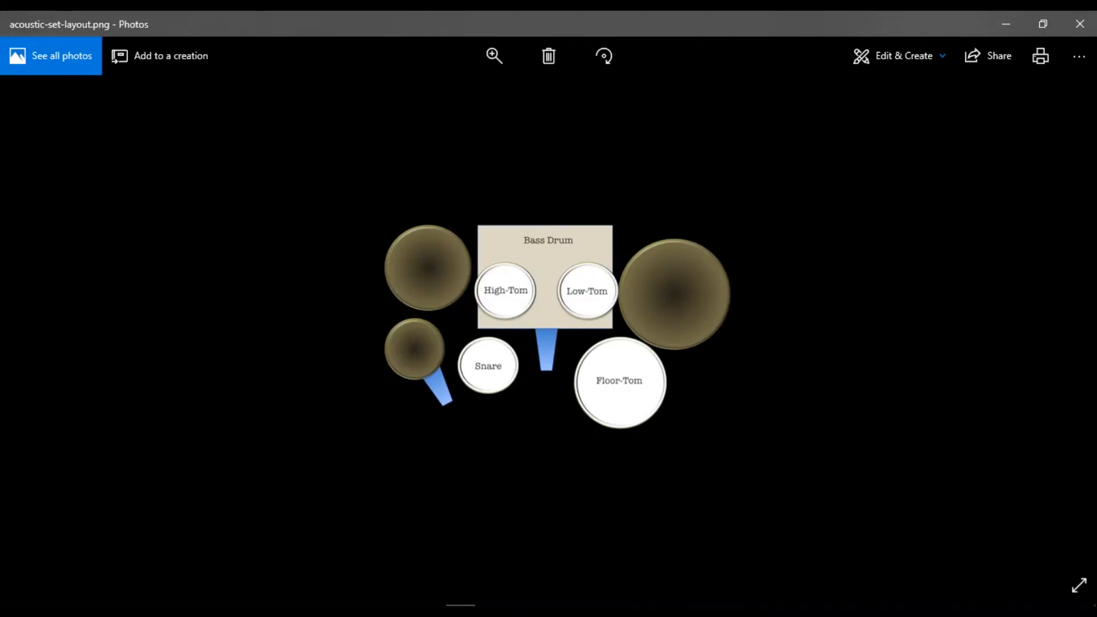
{"action": "left_click", "coordinate": [460, 611]}
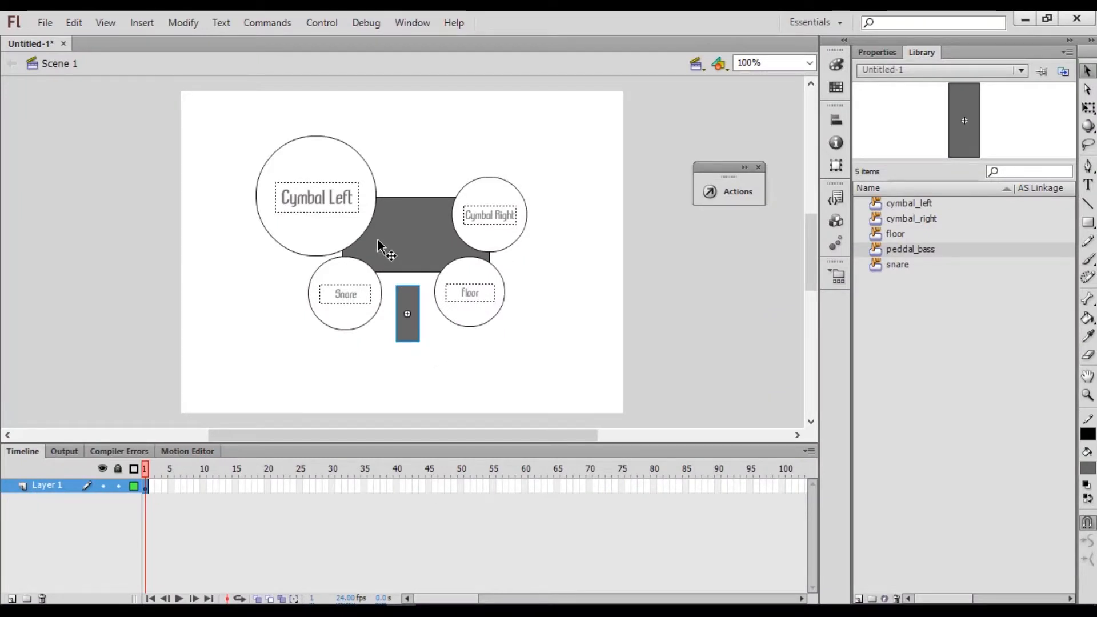
Open the Cymbal Right button for editing and insert a blank keyframe in its Hit frame.
{"action": "left_click", "coordinate": [345, 225]}
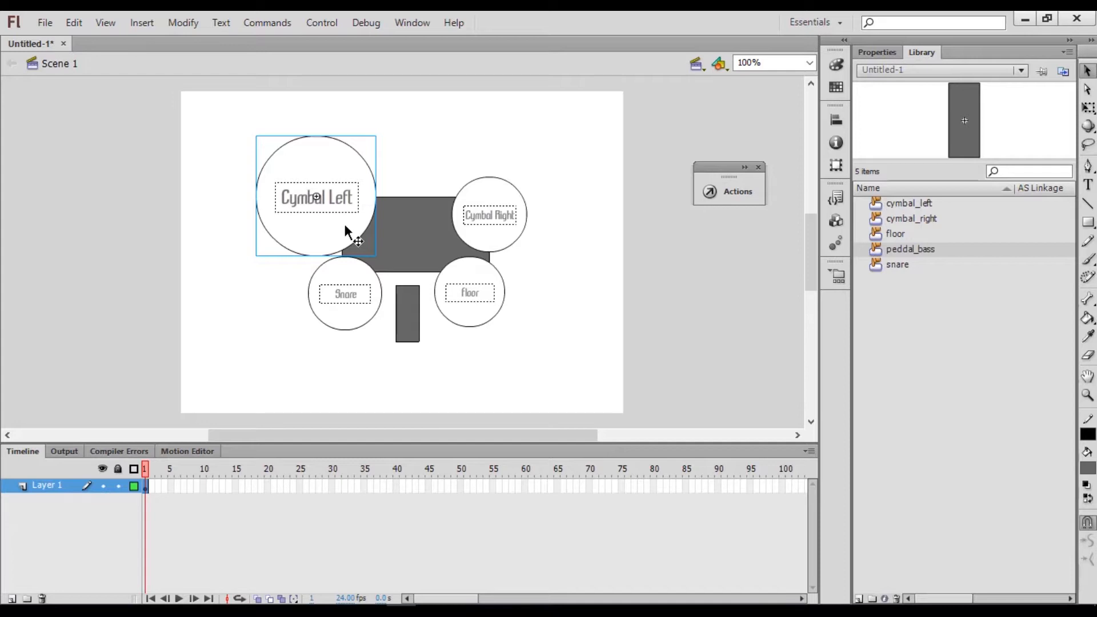
{"action": "left_click", "coordinate": [481, 229]}
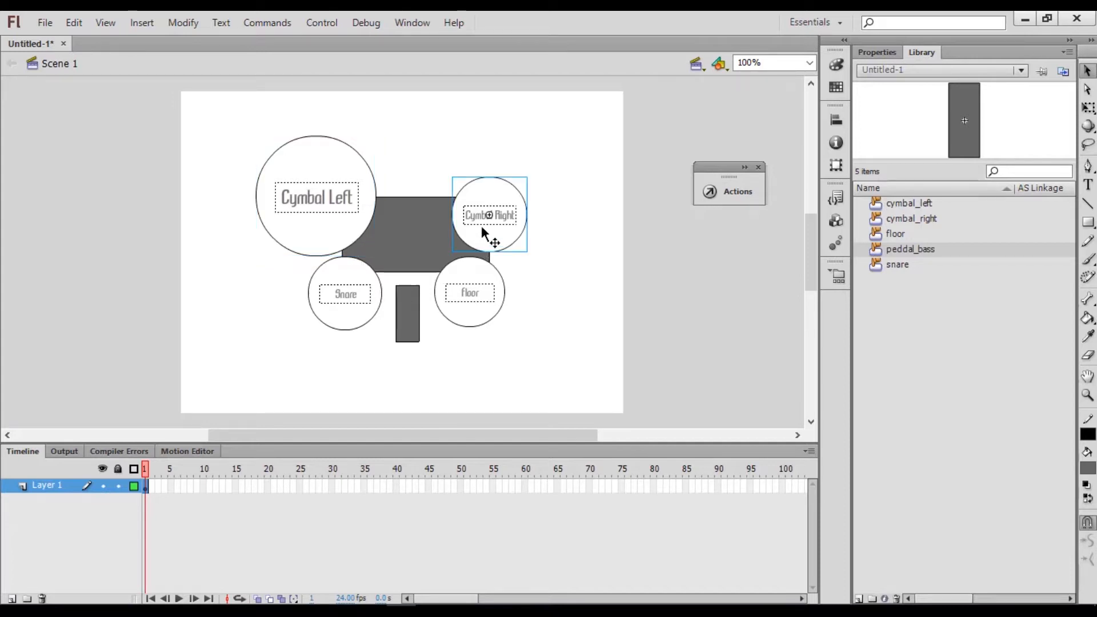
{"action": "double_click", "coordinate": [482, 230]}
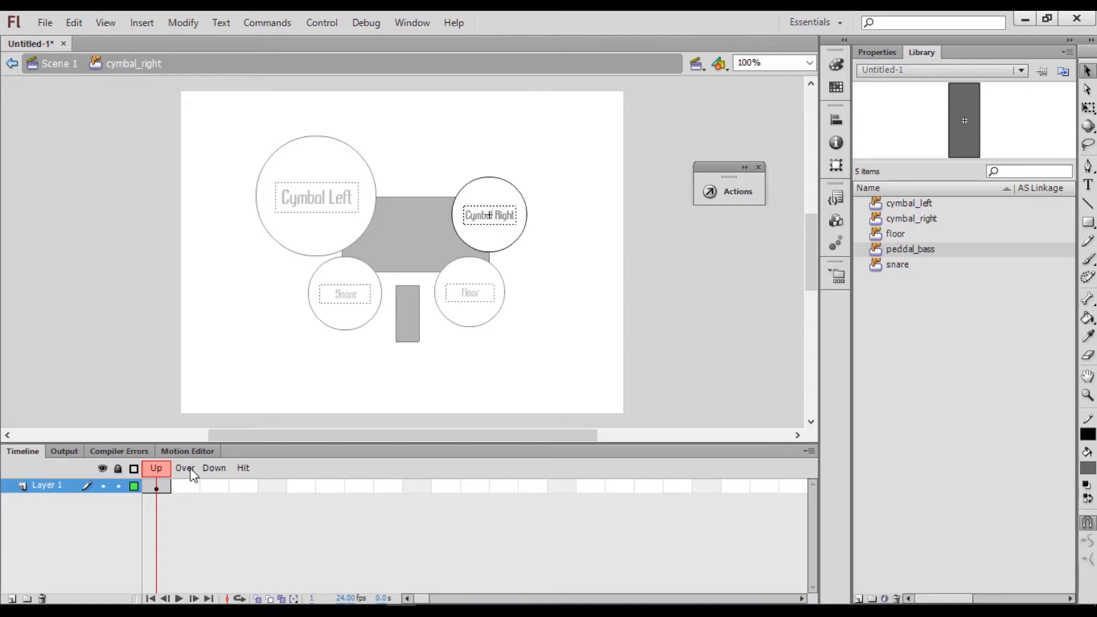
{"action": "right_click", "coordinate": [245, 484]}
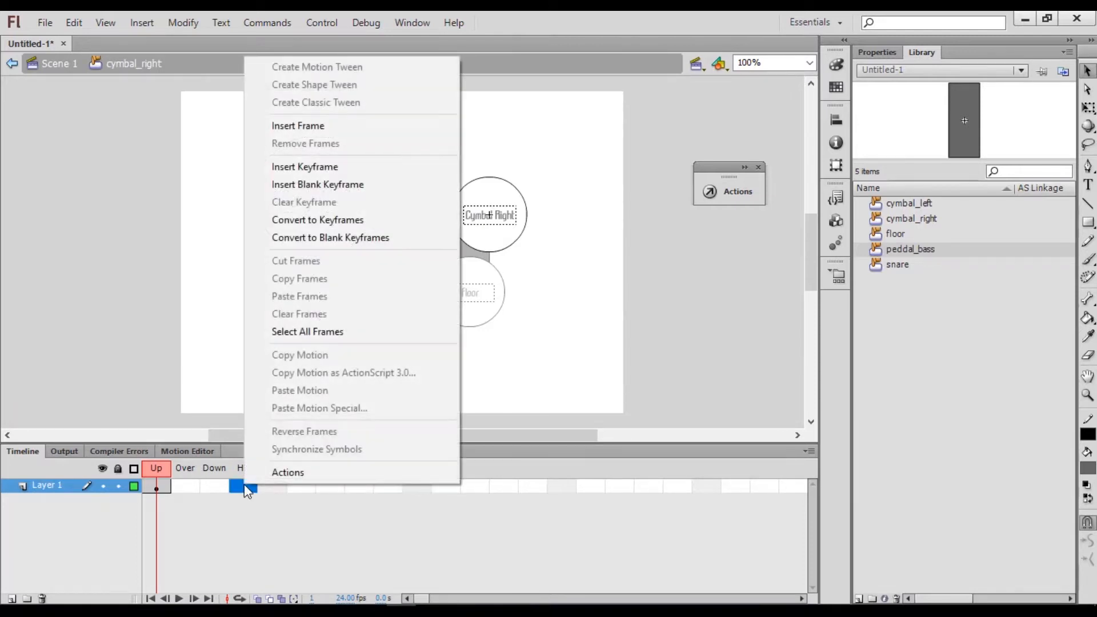
{"action": "left_click", "coordinate": [332, 192]}
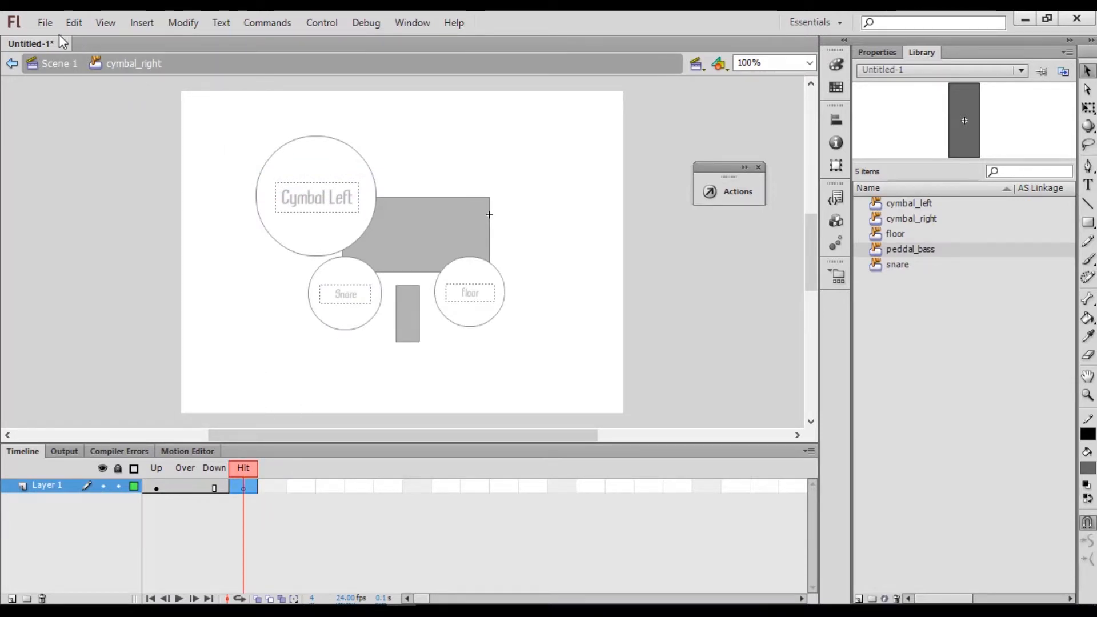
Import the six WAV files from the Drum Sound folder into the library and select Bass Drum.wav there.
{"action": "left_click", "coordinate": [44, 23]}
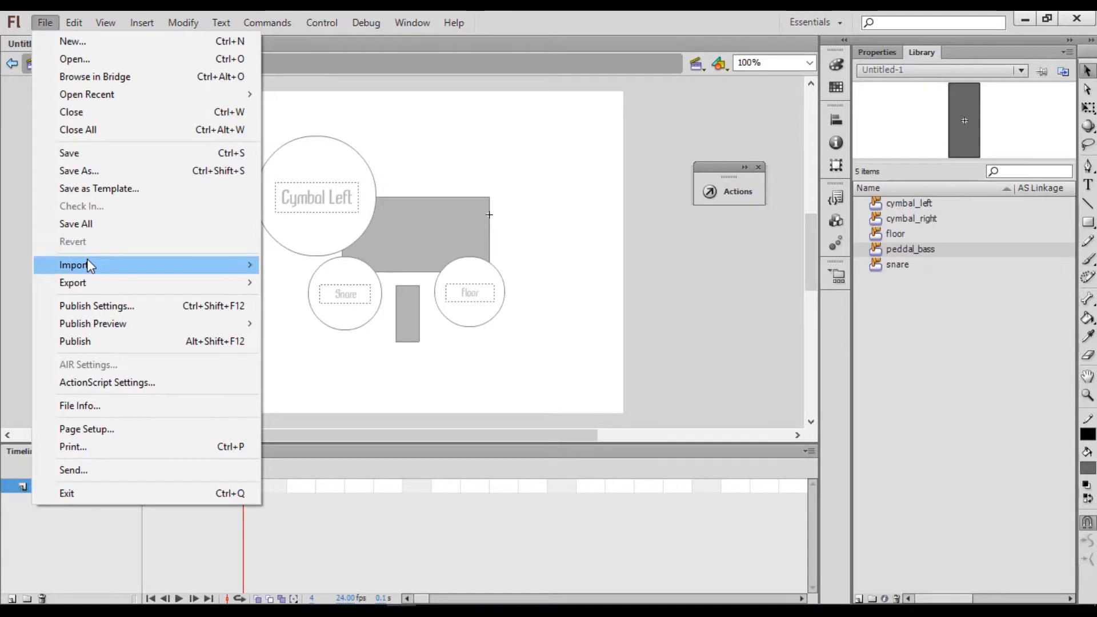
{"action": "mouse_move", "coordinate": [174, 268]}
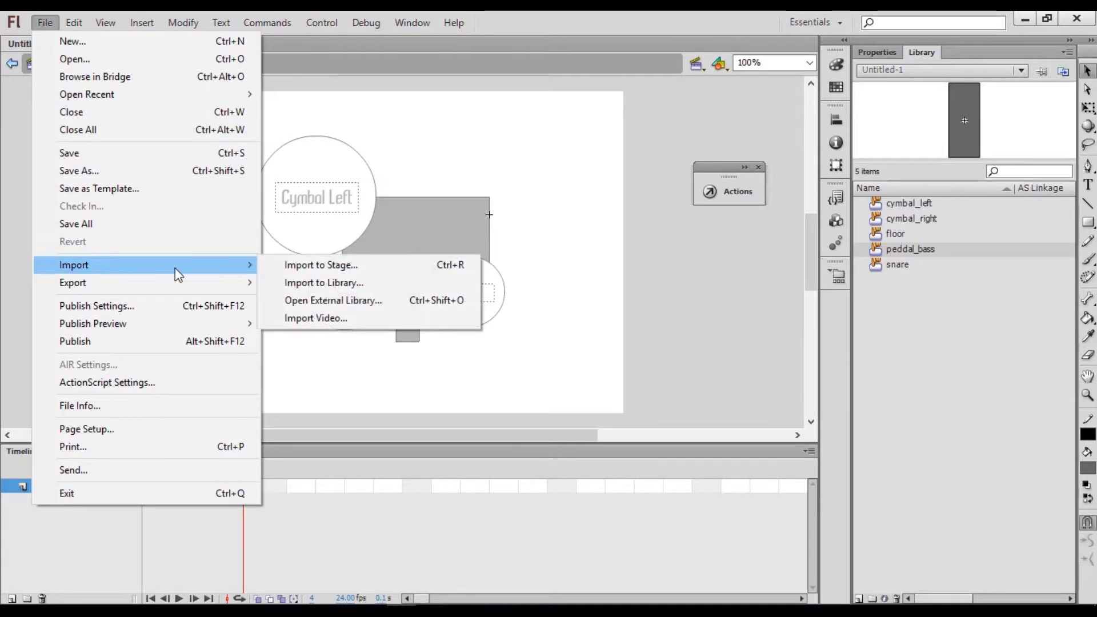
{"action": "left_click", "coordinate": [313, 283]}
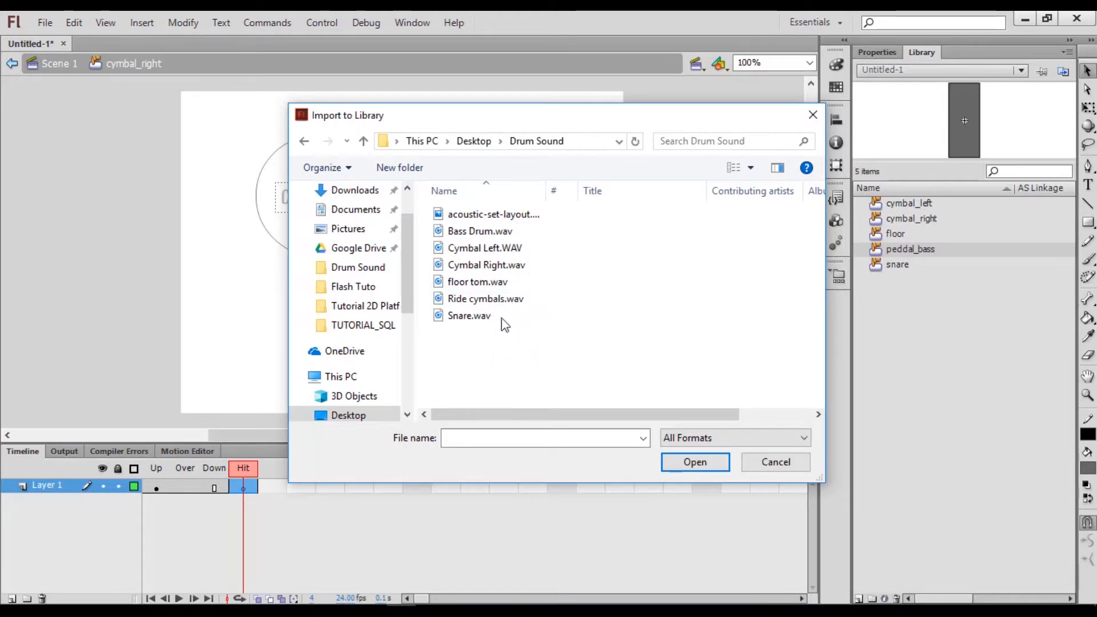
{"action": "left_click_drag", "start_coordinate": [505, 324], "coordinate": [437, 230]}
{"action": "left_click", "coordinate": [689, 461]}
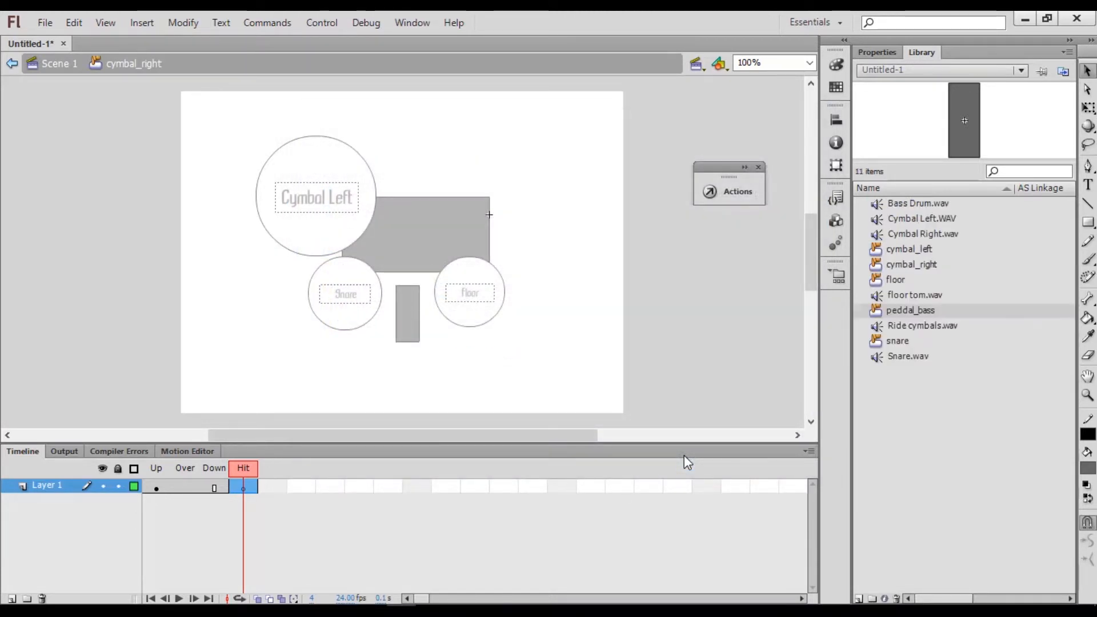
{"action": "left_click", "coordinate": [921, 204]}
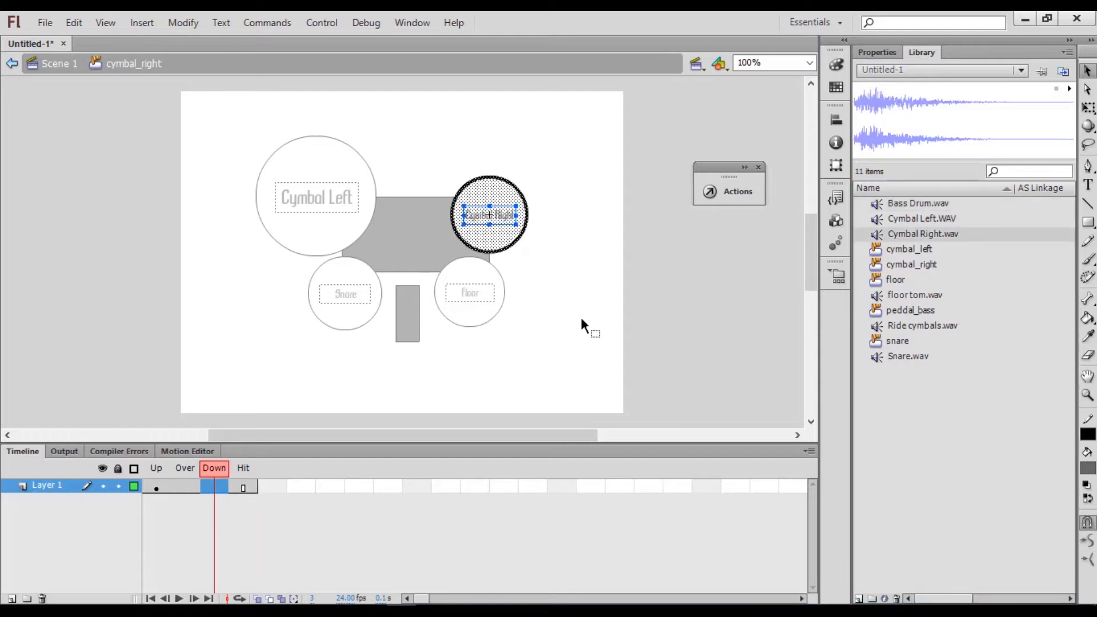
Insert keyframes in the Down and Hit frames of the Cymbal Right button.
{"action": "left_click", "coordinate": [582, 320]}
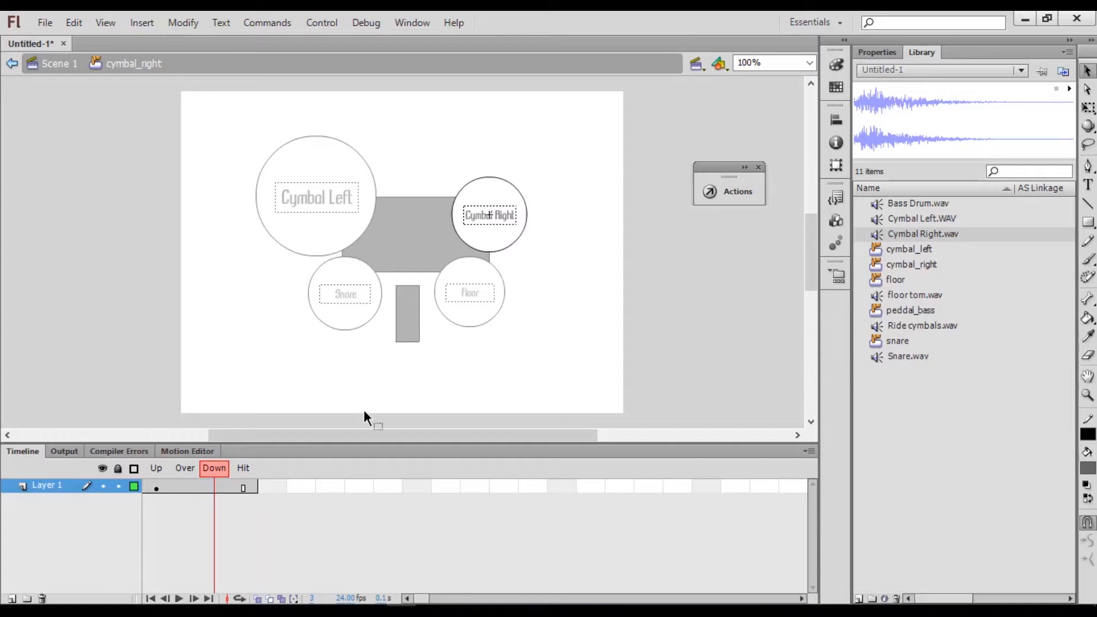
{"action": "right_click", "coordinate": [217, 485]}
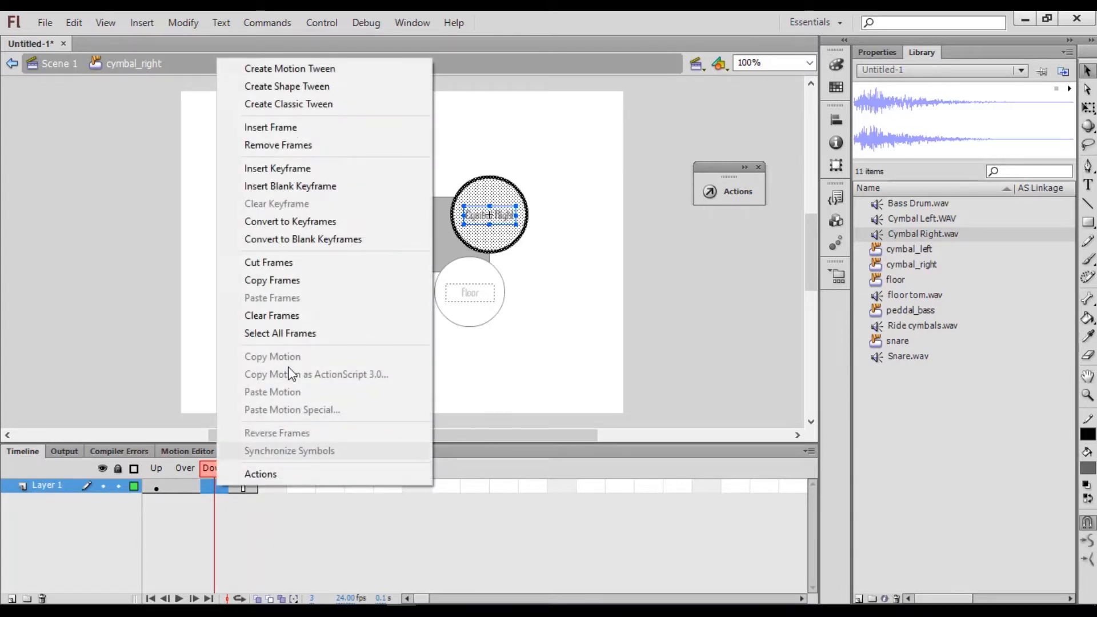
{"action": "left_click", "coordinate": [320, 171]}
{"action": "left_click", "coordinate": [563, 264]}
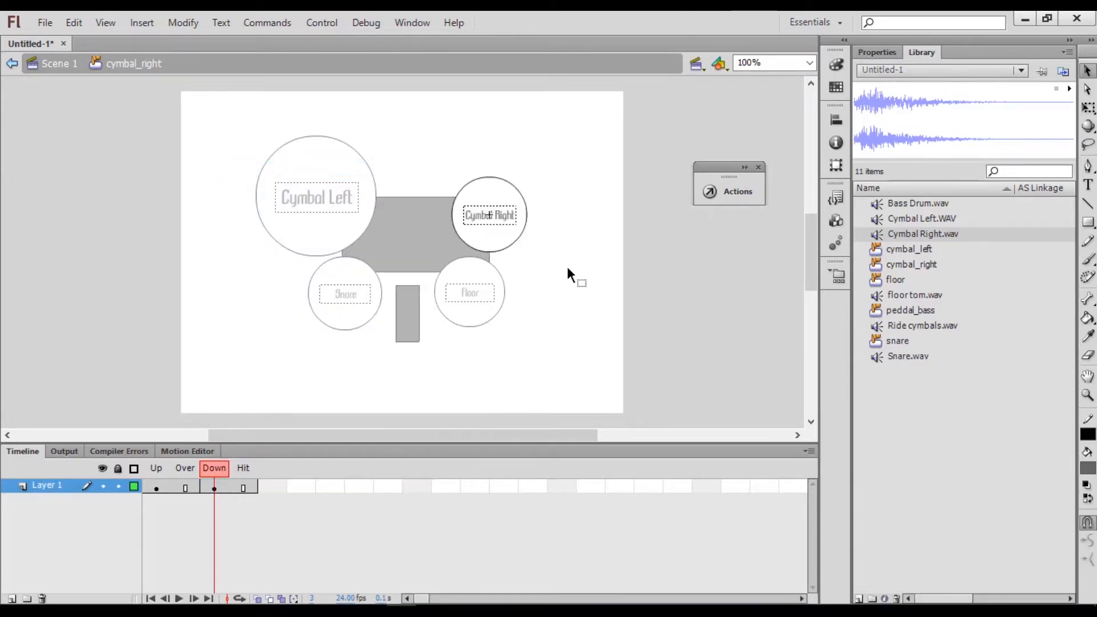
{"action": "left_click", "coordinate": [217, 485]}
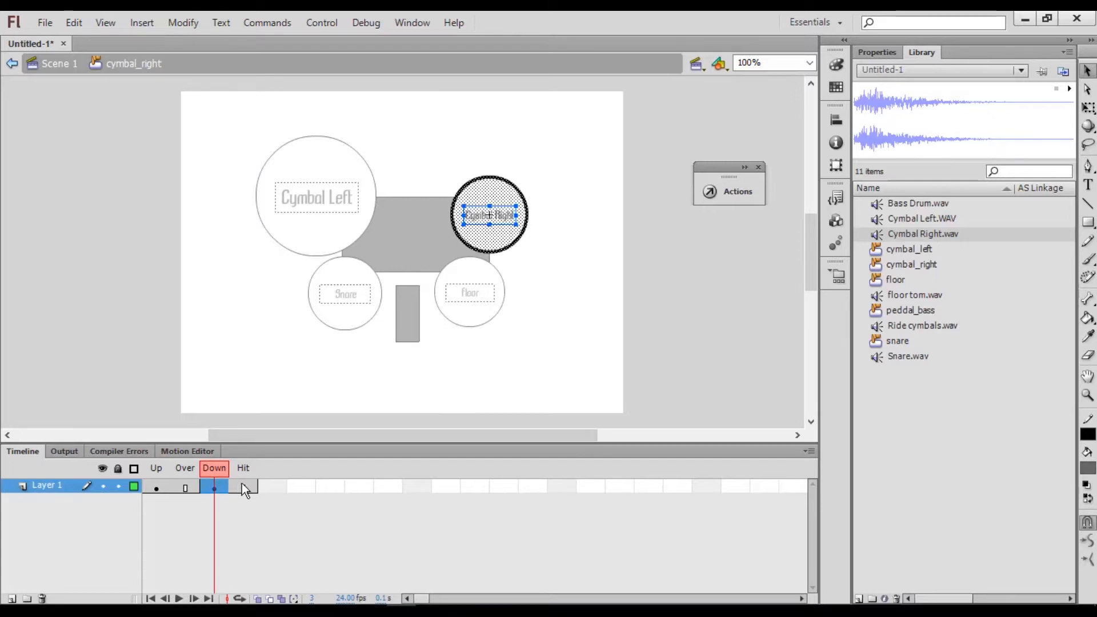
{"action": "right_click", "coordinate": [242, 485]}
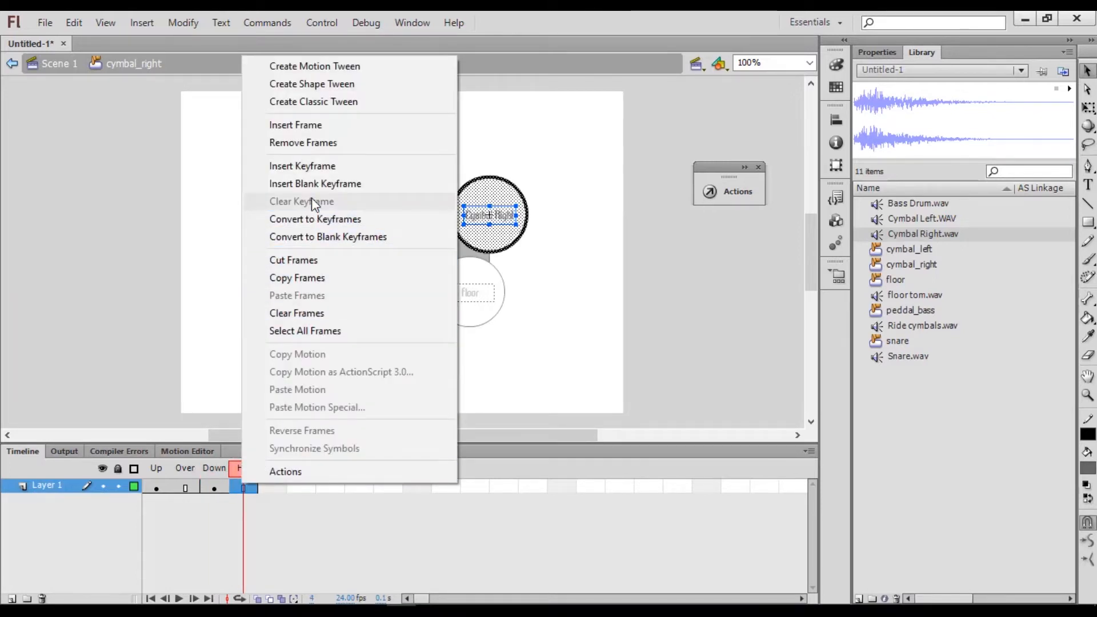
{"action": "left_click", "coordinate": [313, 169]}
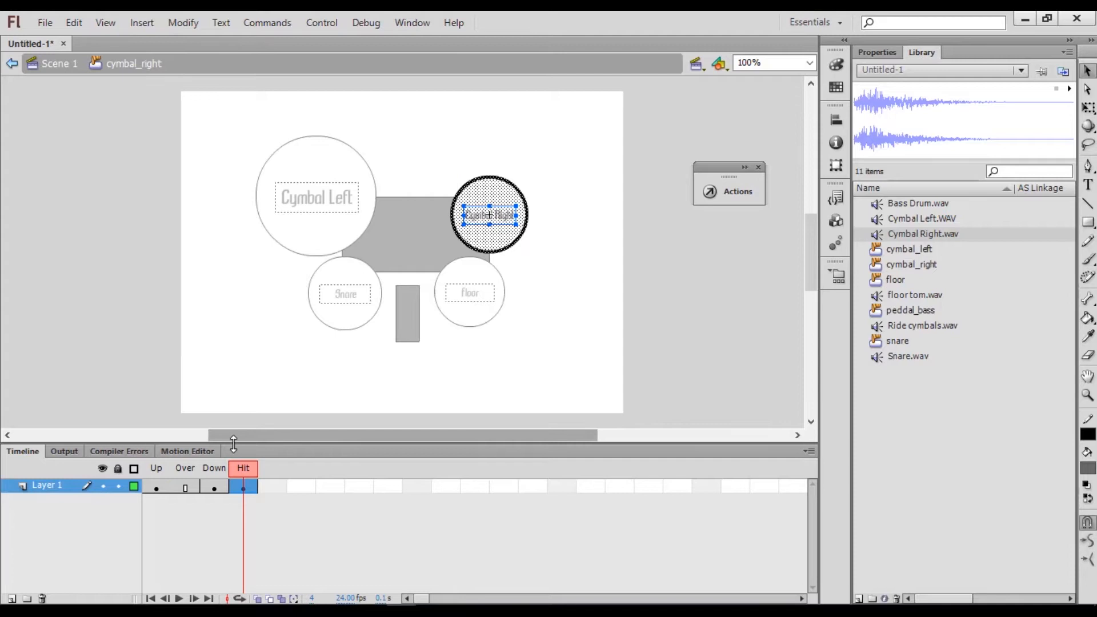
Attach Cymbal Right.wav to the Cymbal Right button's Down keyframe and test the movie from the main scene.
{"action": "left_click", "coordinate": [217, 485]}
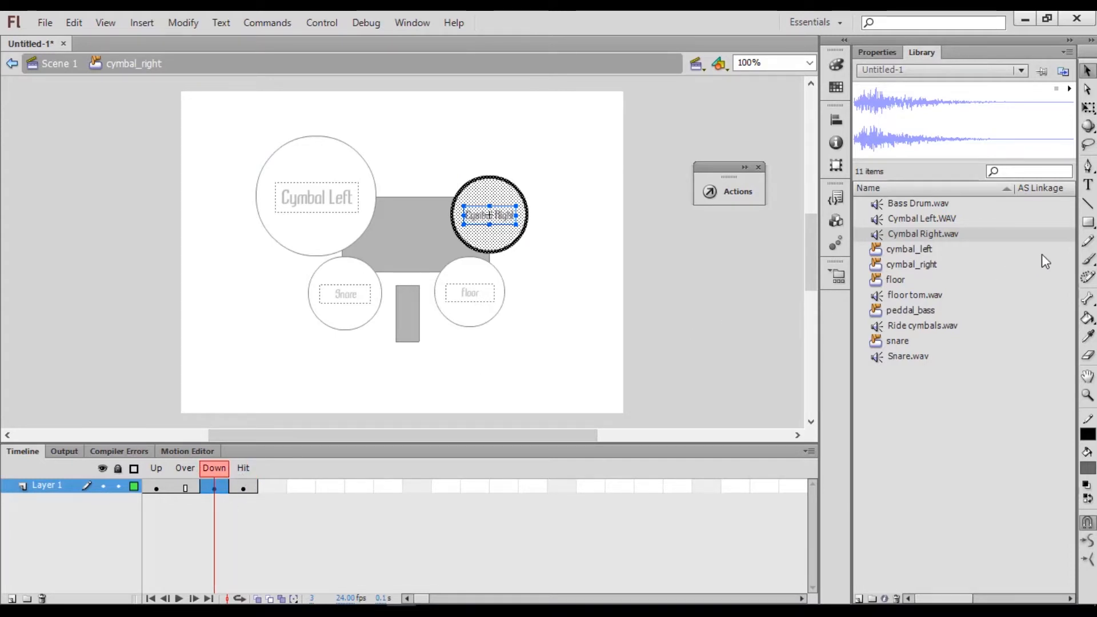
{"action": "left_click_drag", "start_coordinate": [929, 232], "coordinate": [486, 235]}
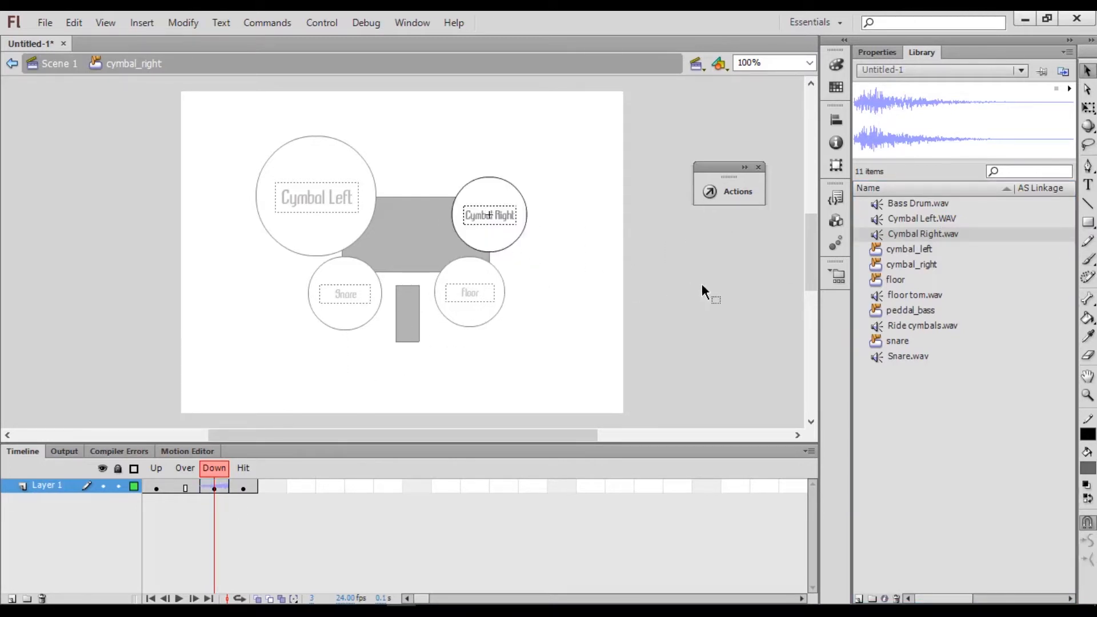
{"action": "key", "text": "ctrl+Return"}
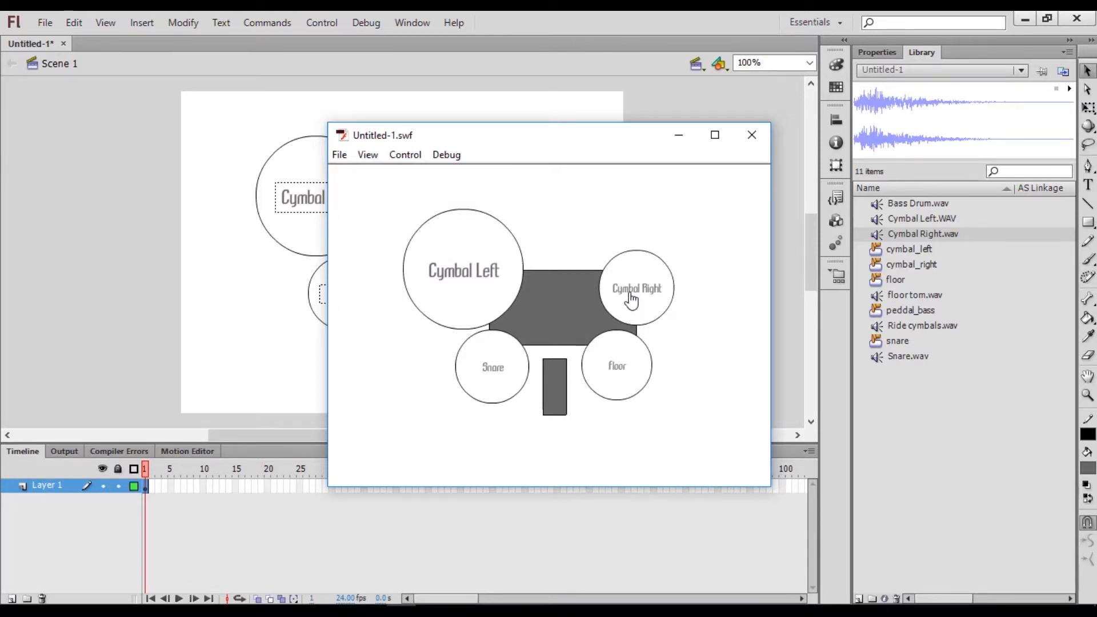
{"action": "left_click", "coordinate": [752, 134]}
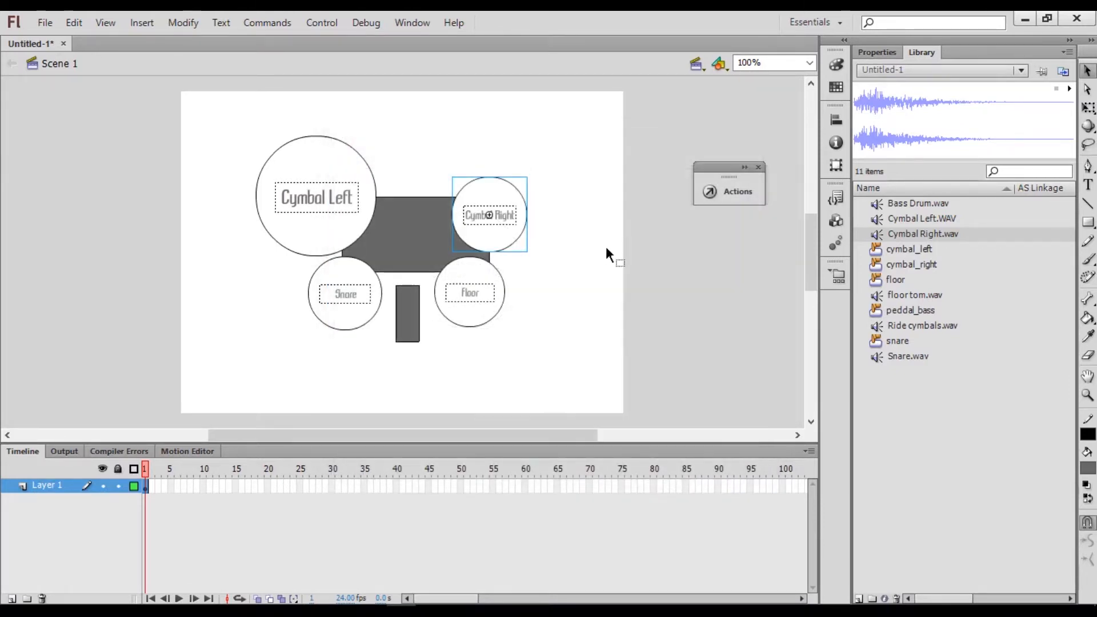
Select the floor button on the stage and preview the floor tom.wav sound from the library.
{"action": "left_click", "coordinate": [552, 289]}
{"action": "left_click", "coordinate": [468, 296]}
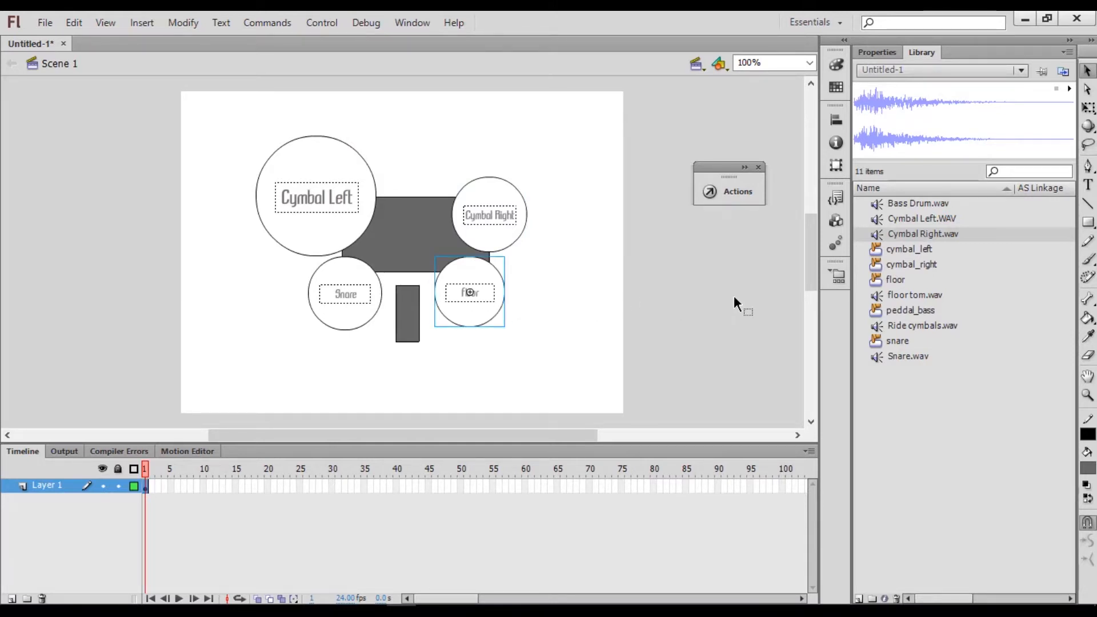
{"action": "left_click", "coordinate": [895, 297]}
{"action": "left_click", "coordinate": [1071, 88]}
Open the floor button for editing and insert a keyframe in its Down frame.
{"action": "double_click", "coordinate": [484, 311]}
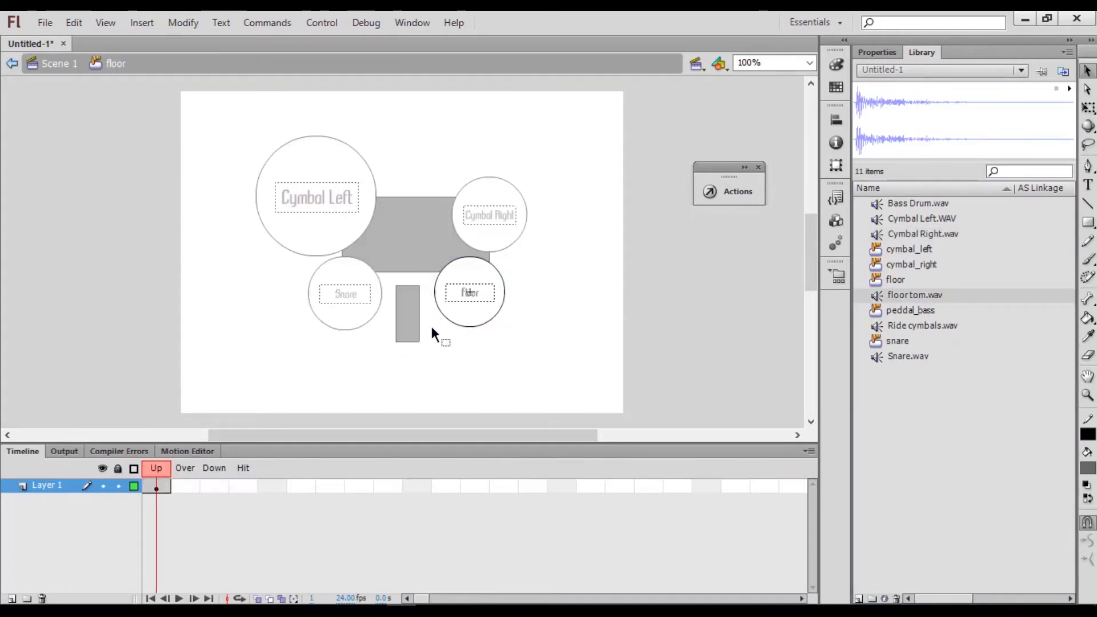
{"action": "right_click", "coordinate": [208, 484]}
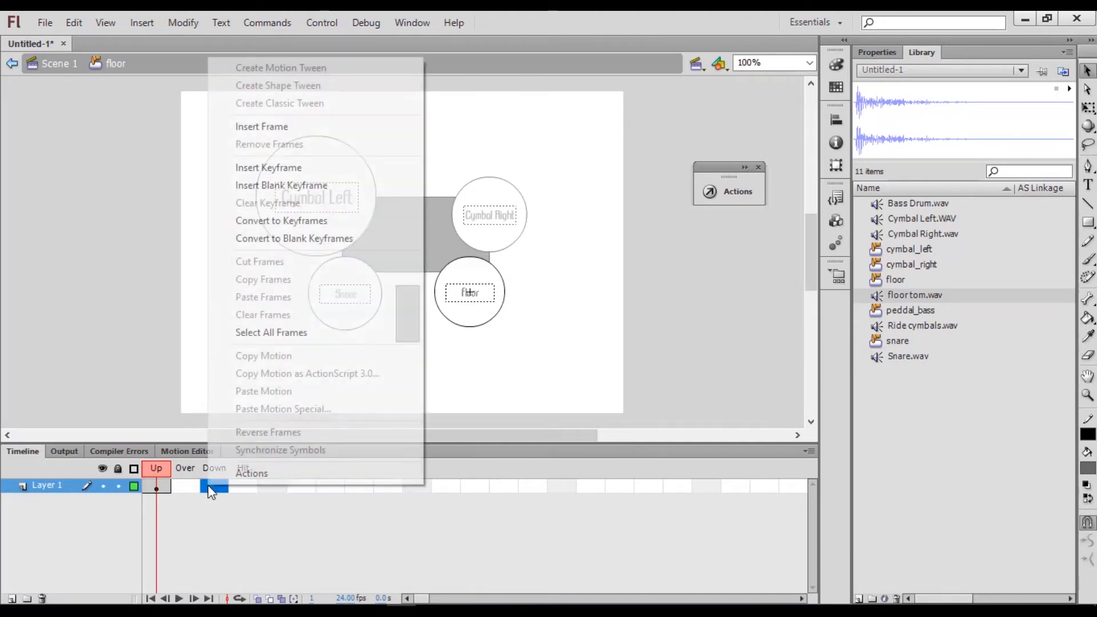
{"action": "left_click", "coordinate": [292, 169]}
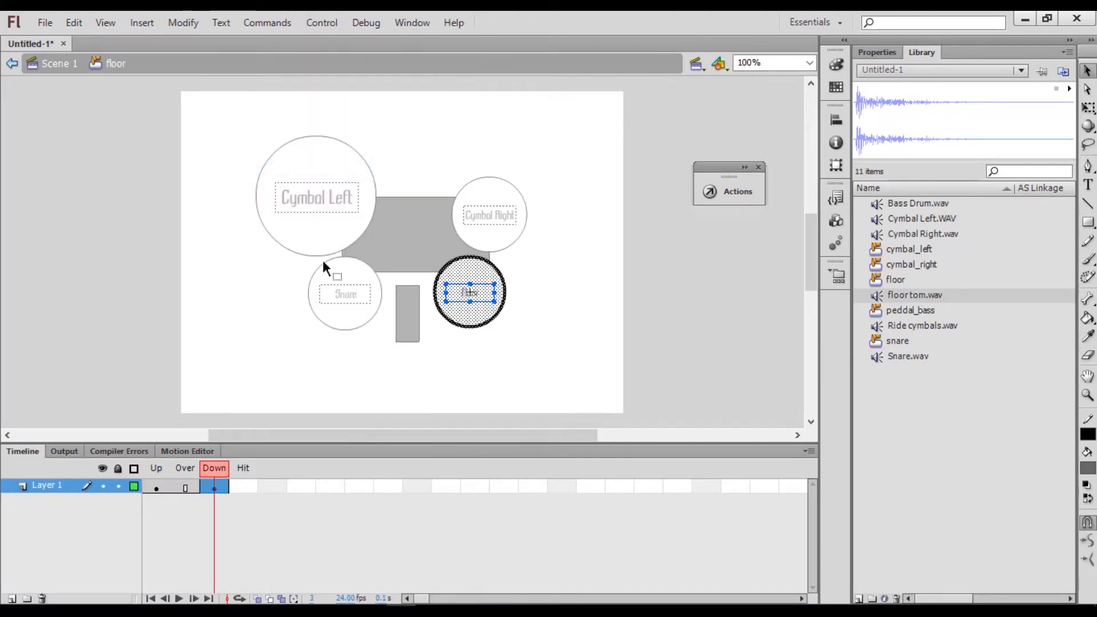
{"action": "left_click", "coordinate": [669, 303]}
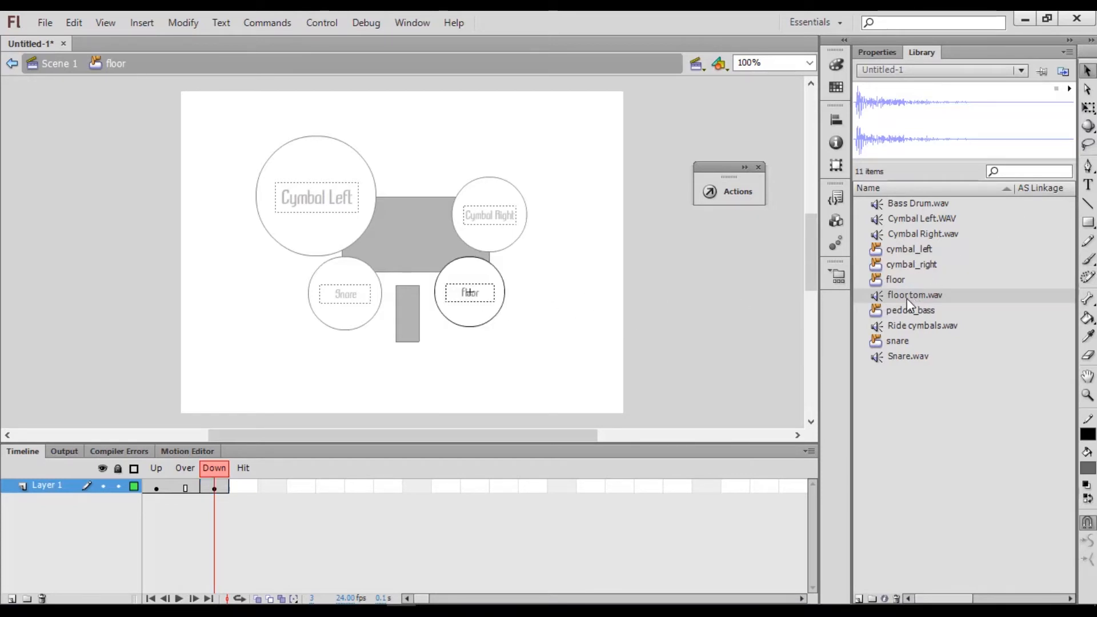
Attach floor tom.wav to the floor button's Down keyframe and test the movie from the main scene.
{"action": "left_click_drag", "start_coordinate": [904, 296], "coordinate": [470, 299]}
{"action": "double_click", "coordinate": [673, 327]}
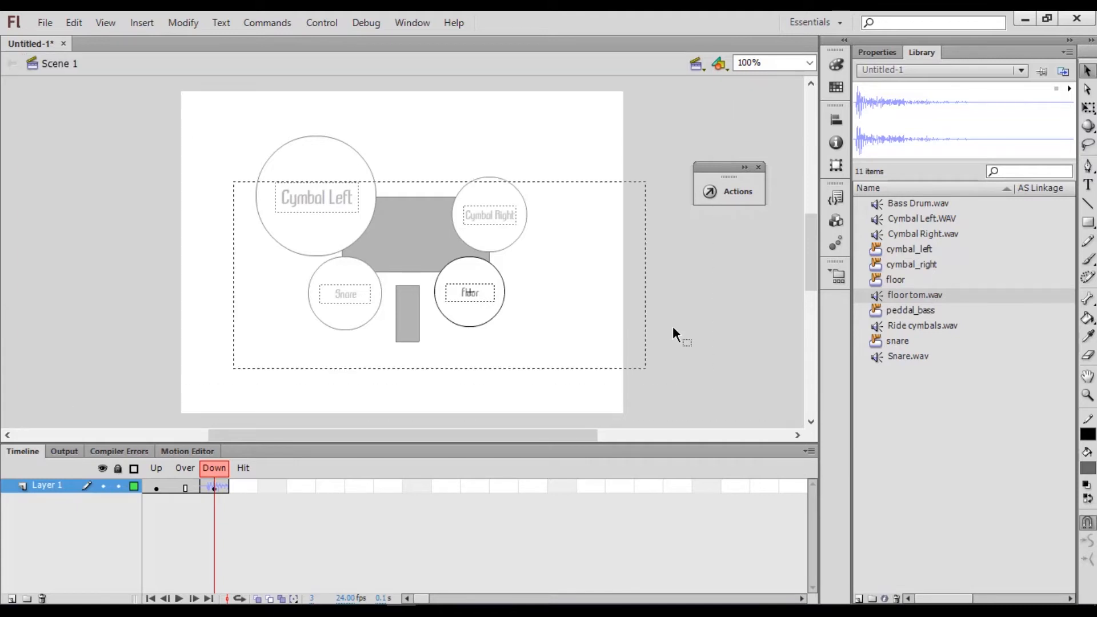
{"action": "key", "text": "ctrl+Return"}
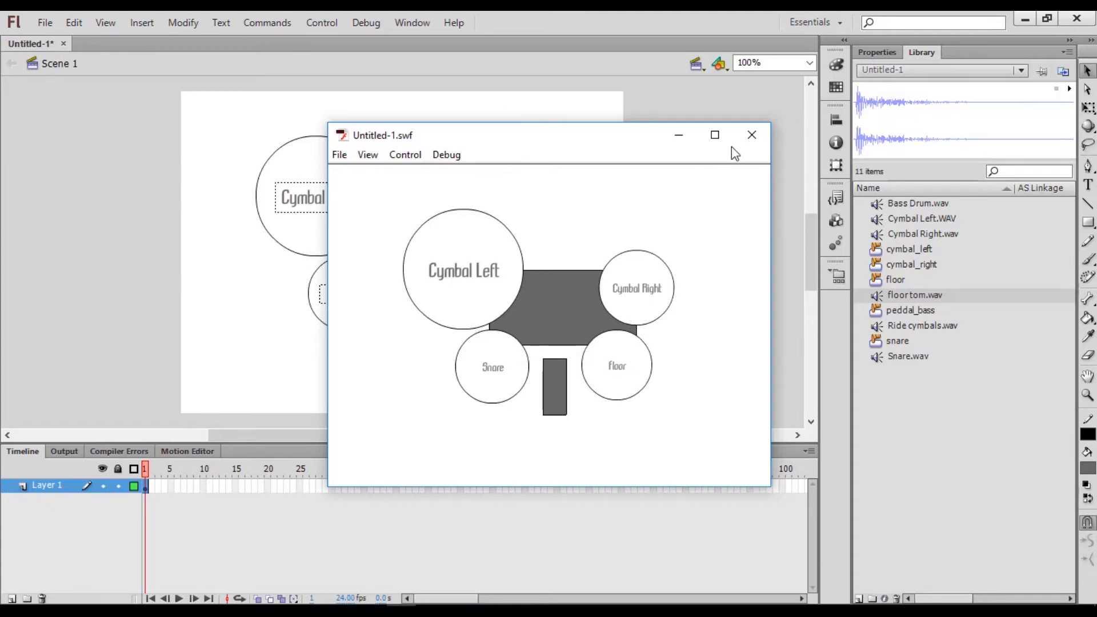
{"action": "left_click", "coordinate": [750, 135]}
Open the snare button for editing and insert a keyframe in its Down frame.
{"action": "left_click", "coordinate": [618, 296]}
{"action": "left_click", "coordinate": [359, 298]}
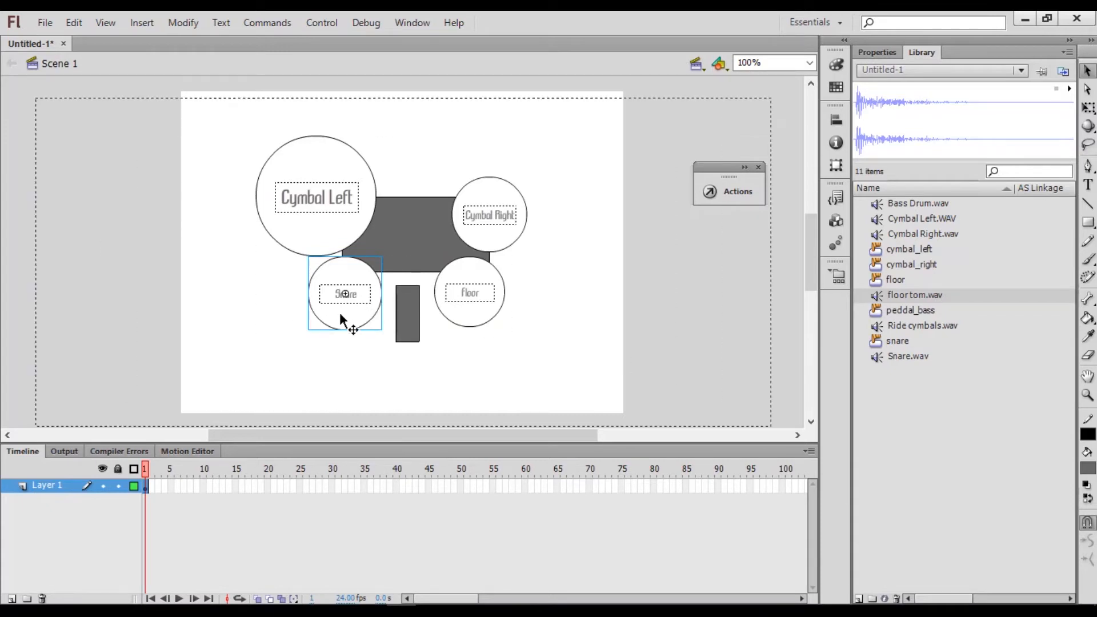
{"action": "double_click", "coordinate": [359, 298]}
{"action": "right_click", "coordinate": [213, 487]}
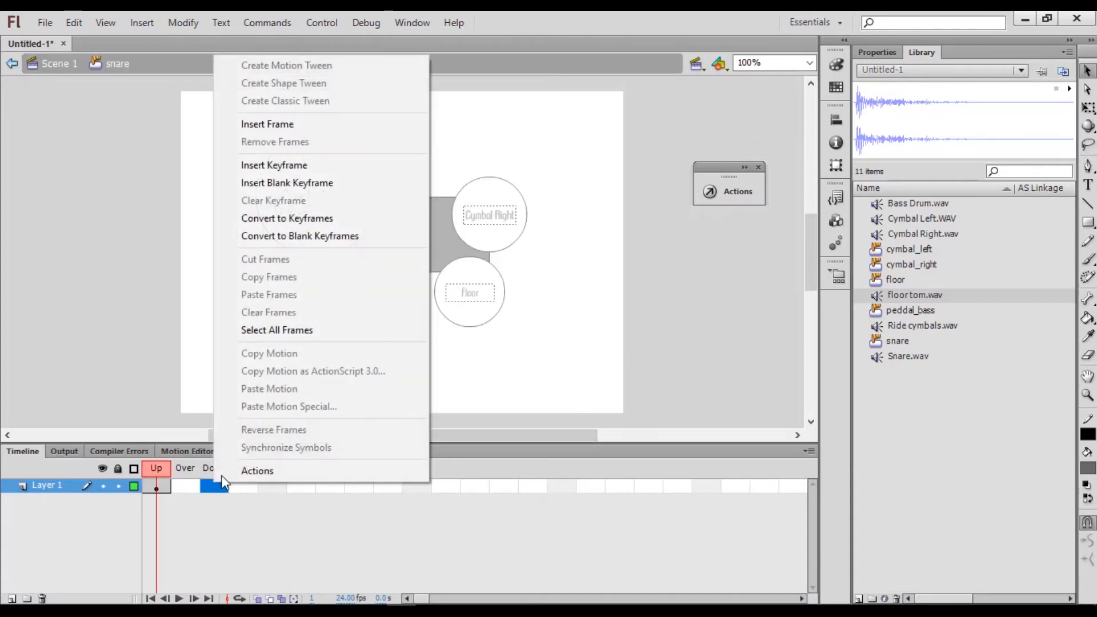
{"action": "left_click", "coordinate": [300, 167]}
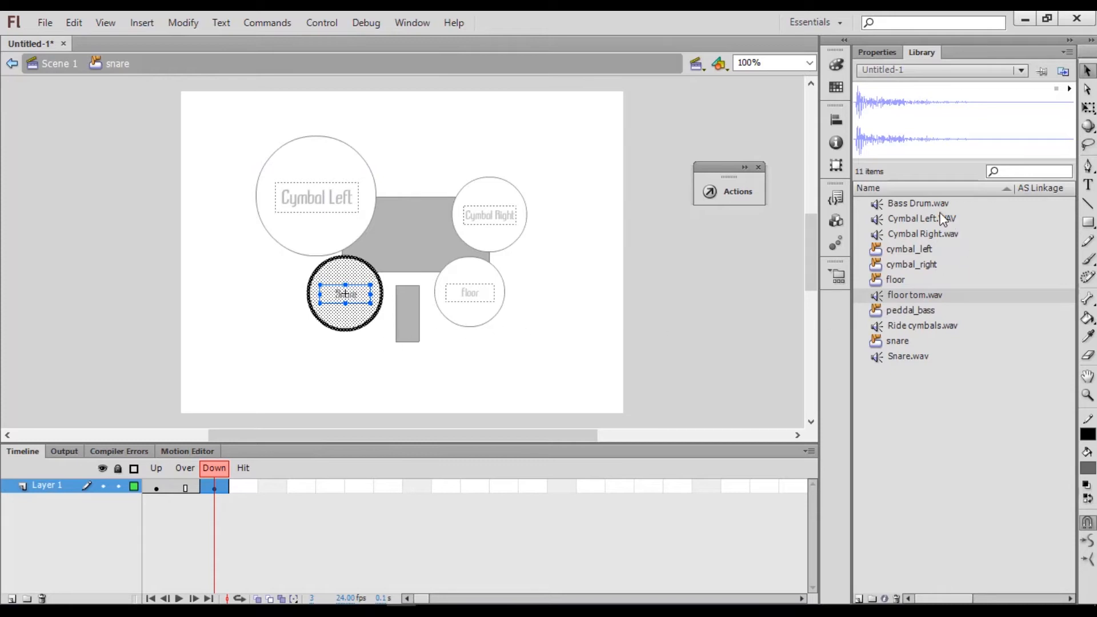
Attach Snare.wav to the snare button's Down keyframe and test the movie from the main scene.
{"action": "left_click", "coordinate": [894, 357]}
{"action": "left_click_drag", "start_coordinate": [898, 357], "coordinate": [345, 297]}
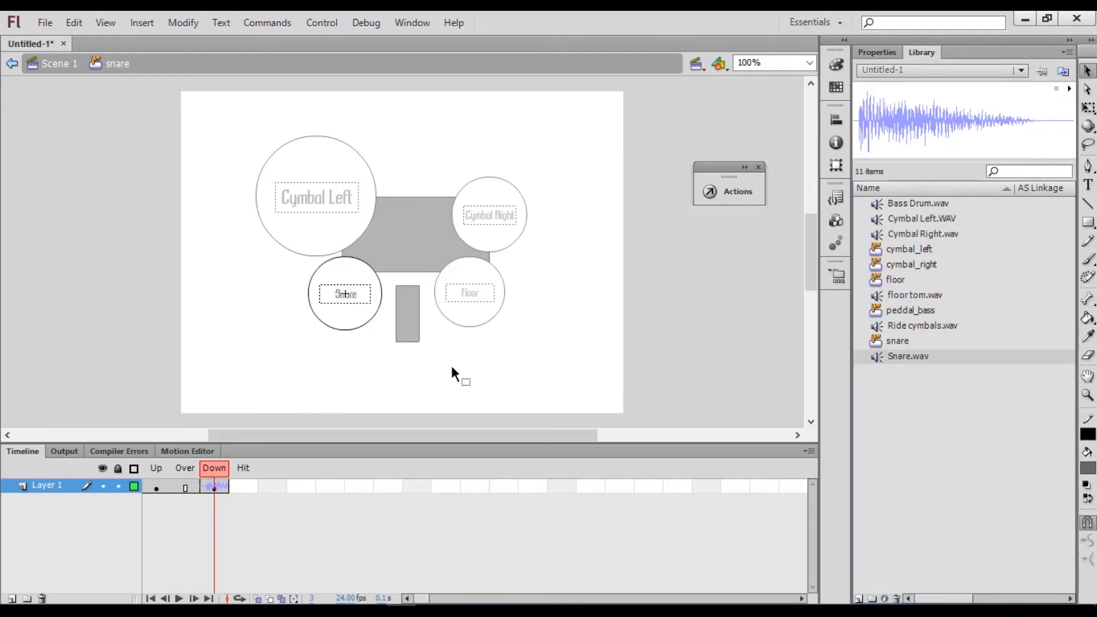
{"action": "double_click", "coordinate": [720, 311]}
{"action": "key", "text": "ctrl+Return"}
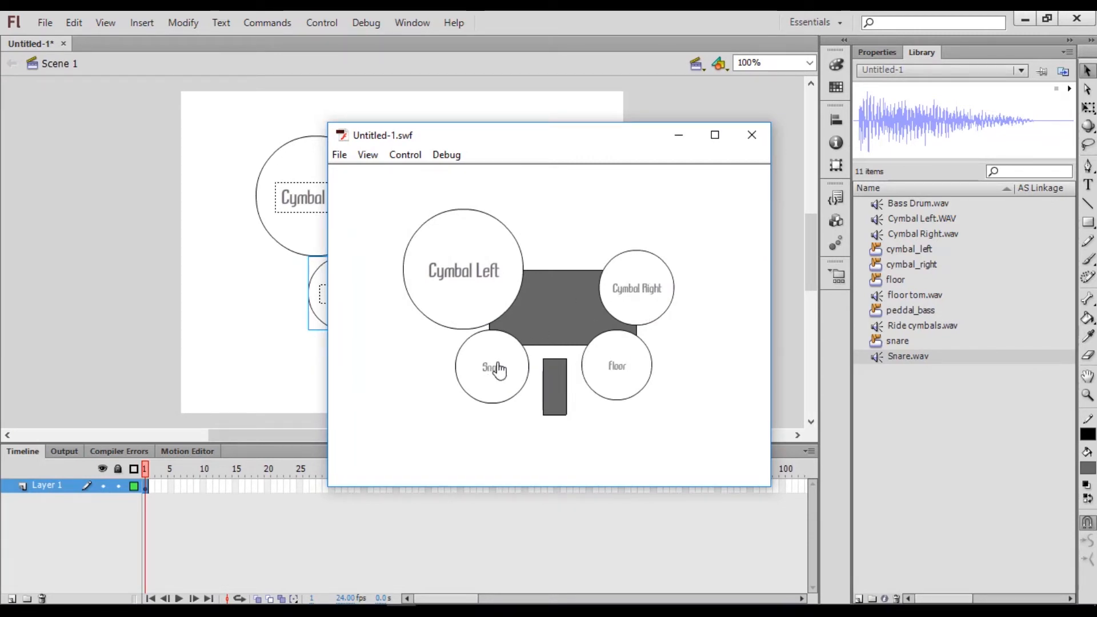
{"action": "left_click", "coordinate": [750, 143]}
{"action": "left_click", "coordinate": [551, 268]}
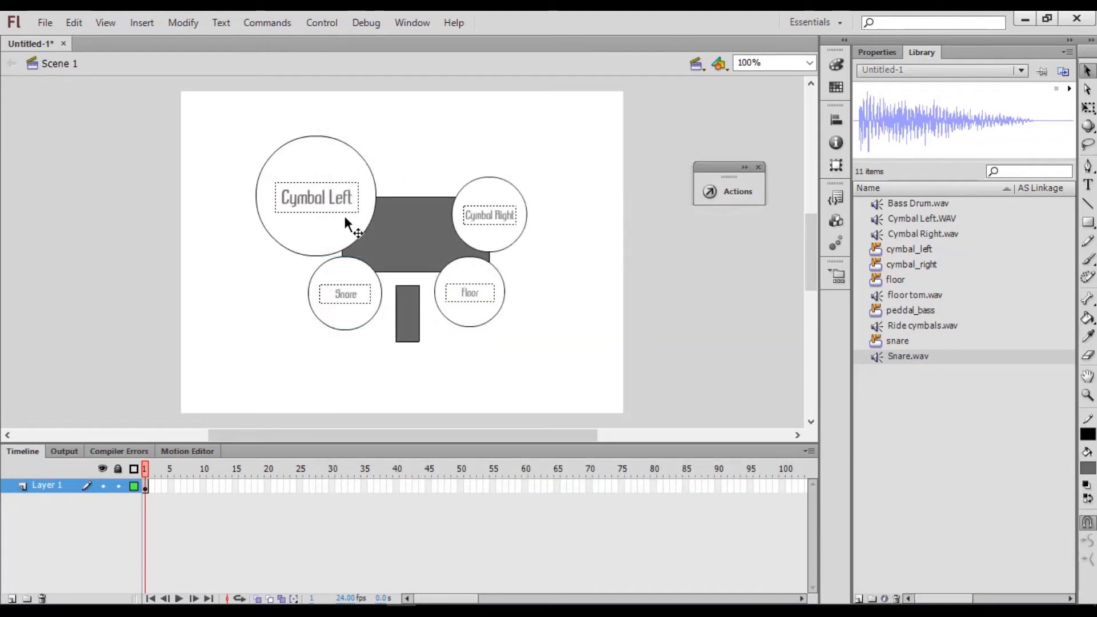
Open the Cymbal Left button for editing and insert a keyframe in its Down frame.
{"action": "double_click", "coordinate": [326, 221]}
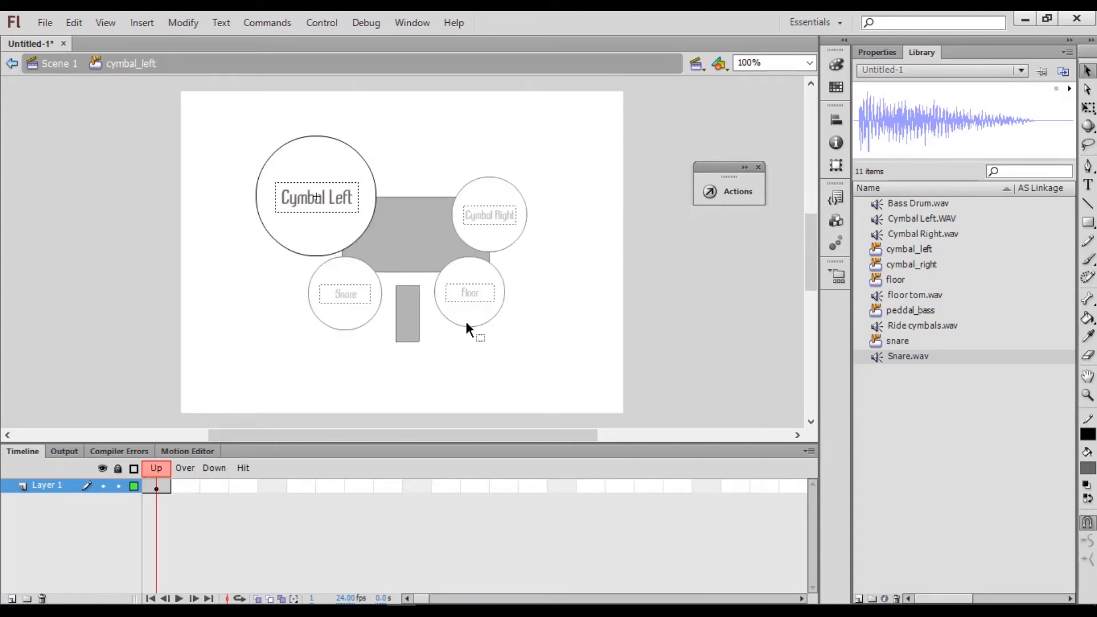
{"action": "left_click", "coordinate": [212, 485]}
{"action": "right_click", "coordinate": [212, 484]}
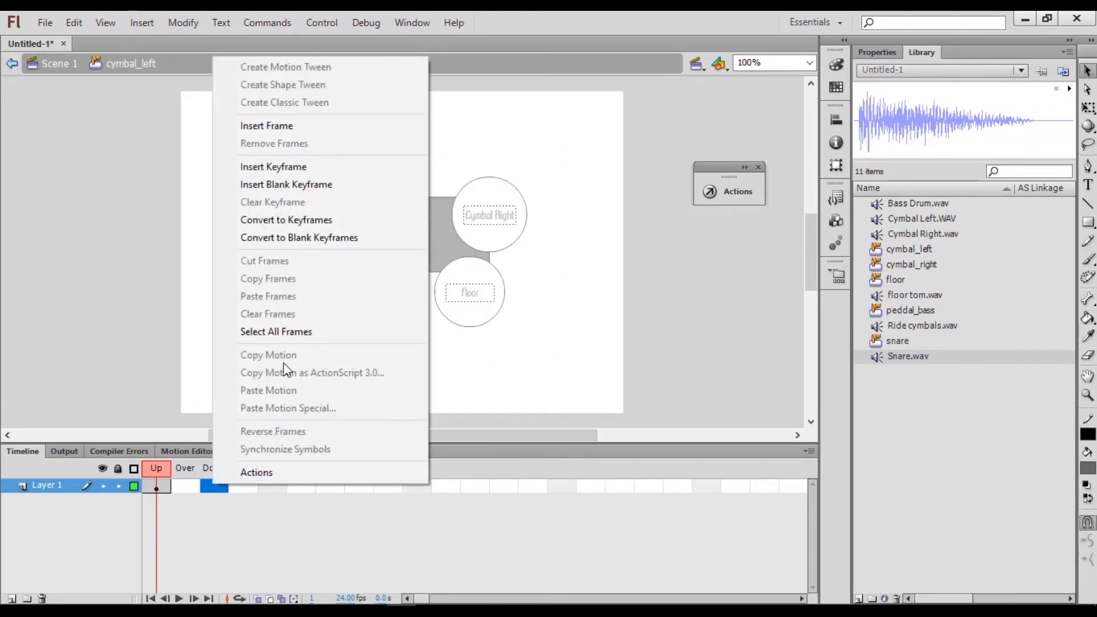
{"action": "left_click", "coordinate": [303, 168]}
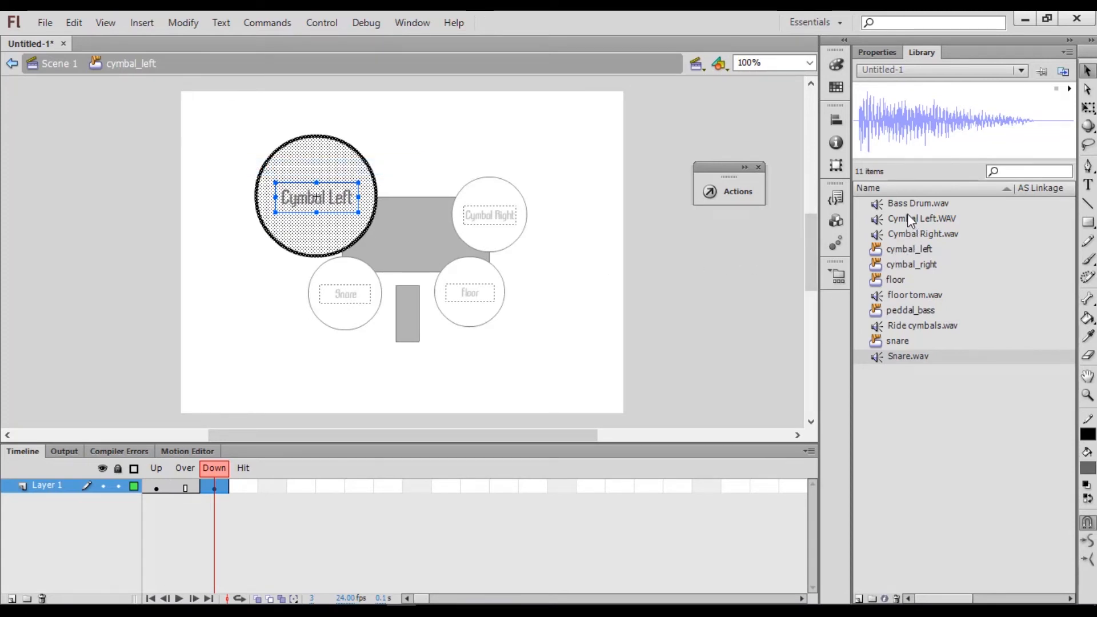
Attach Cymbal Left.WAV to the Cymbal Left button's Down keyframe and test the movie from the main scene.
{"action": "left_click_drag", "start_coordinate": [909, 216], "coordinate": [317, 201]}
{"action": "double_click", "coordinate": [666, 273]}
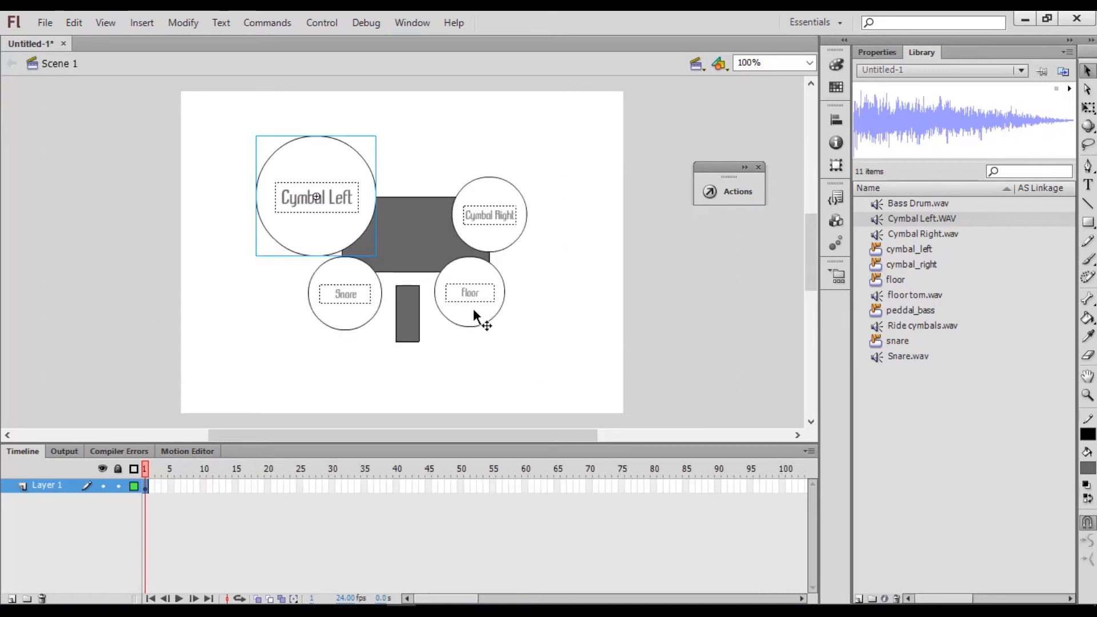
{"action": "key", "text": "ctrl+Return"}
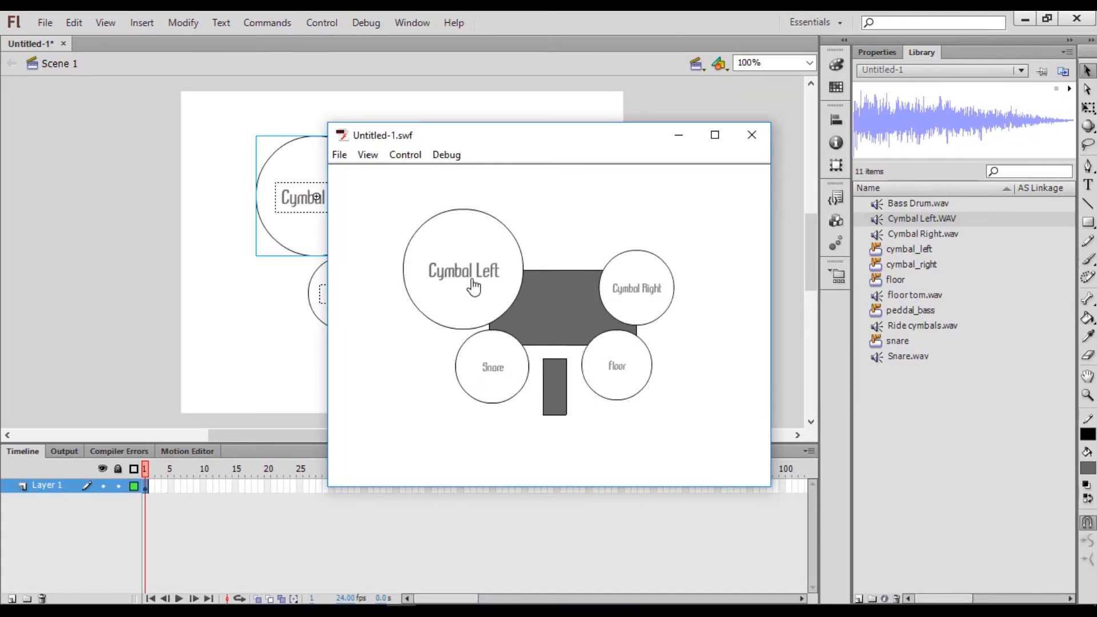
{"action": "left_click", "coordinate": [751, 136]}
Open the bass pedal button between the snare and floor for editing and insert a keyframe in its Down frame.
{"action": "left_click", "coordinate": [406, 306]}
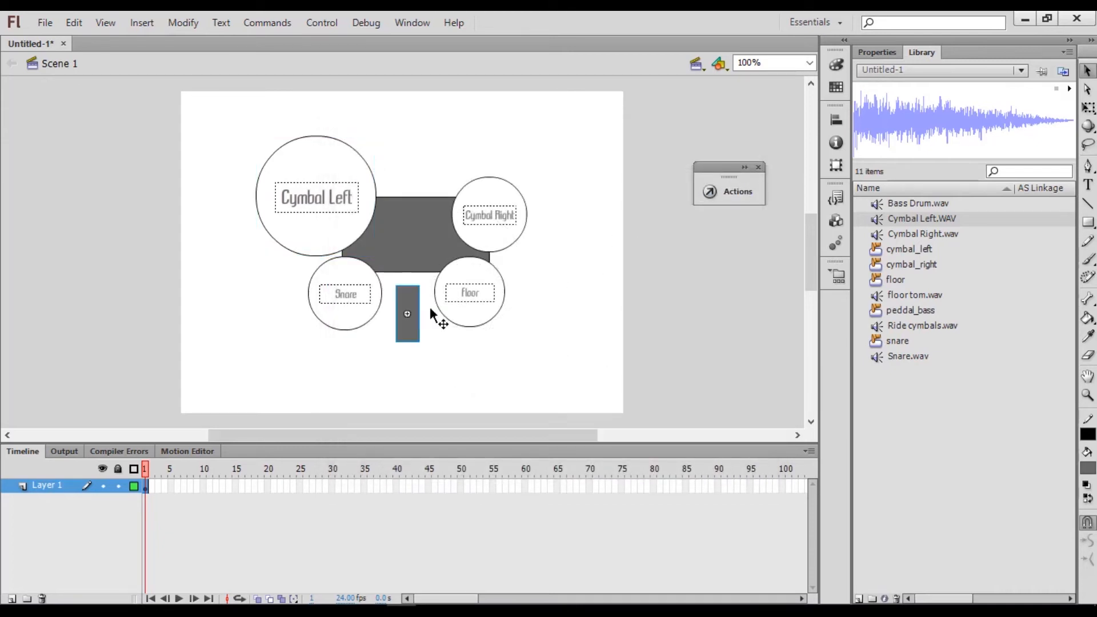
{"action": "double_click", "coordinate": [415, 323]}
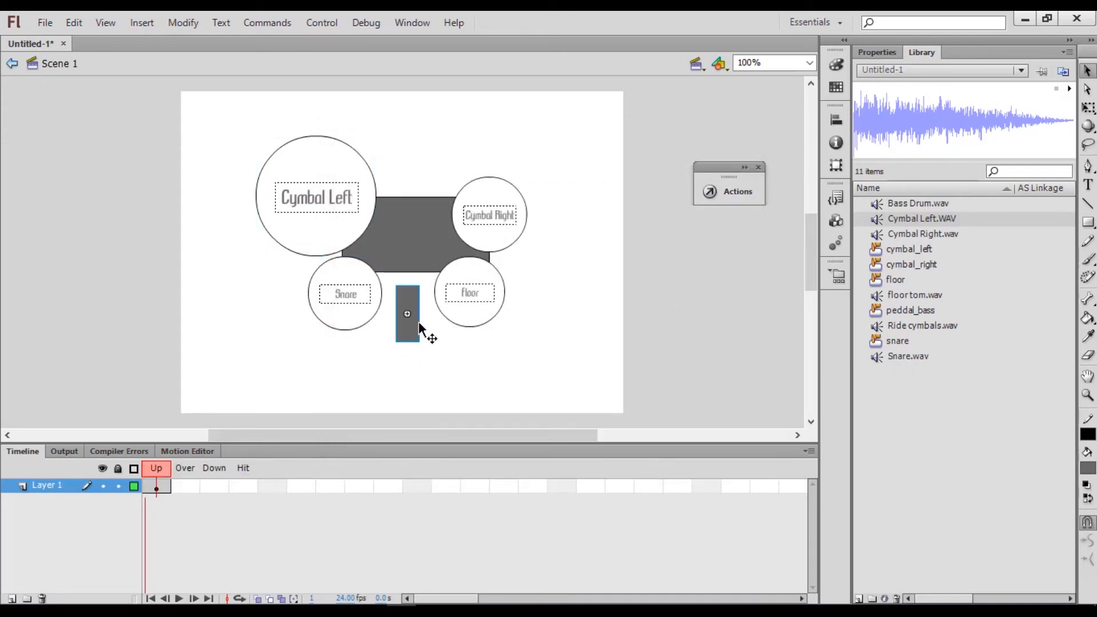
{"action": "right_click", "coordinate": [211, 483]}
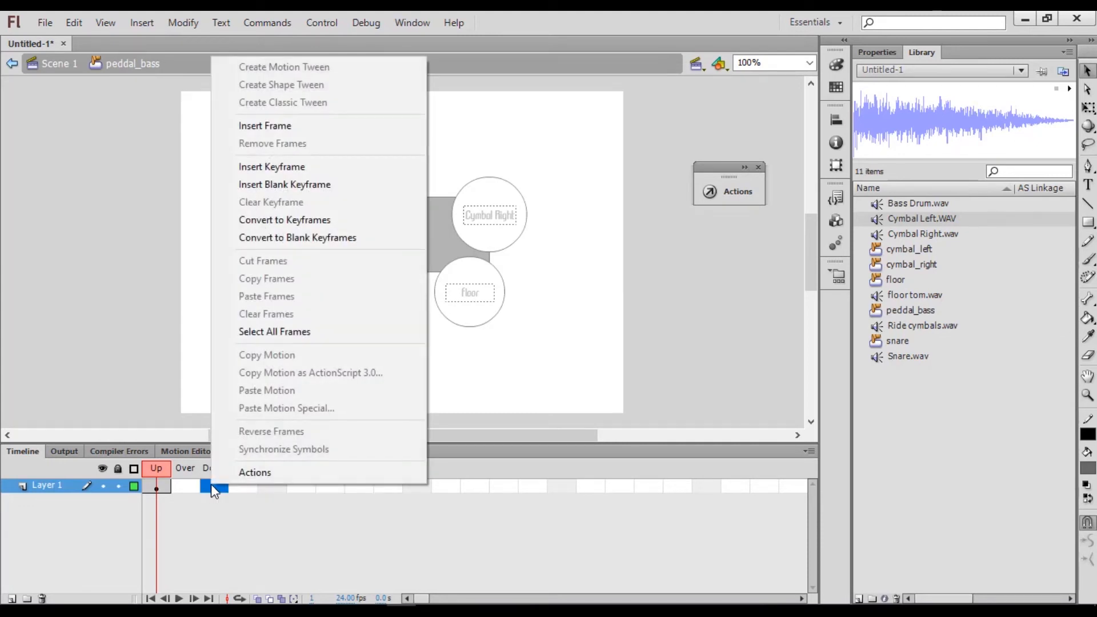
{"action": "left_click", "coordinate": [296, 167]}
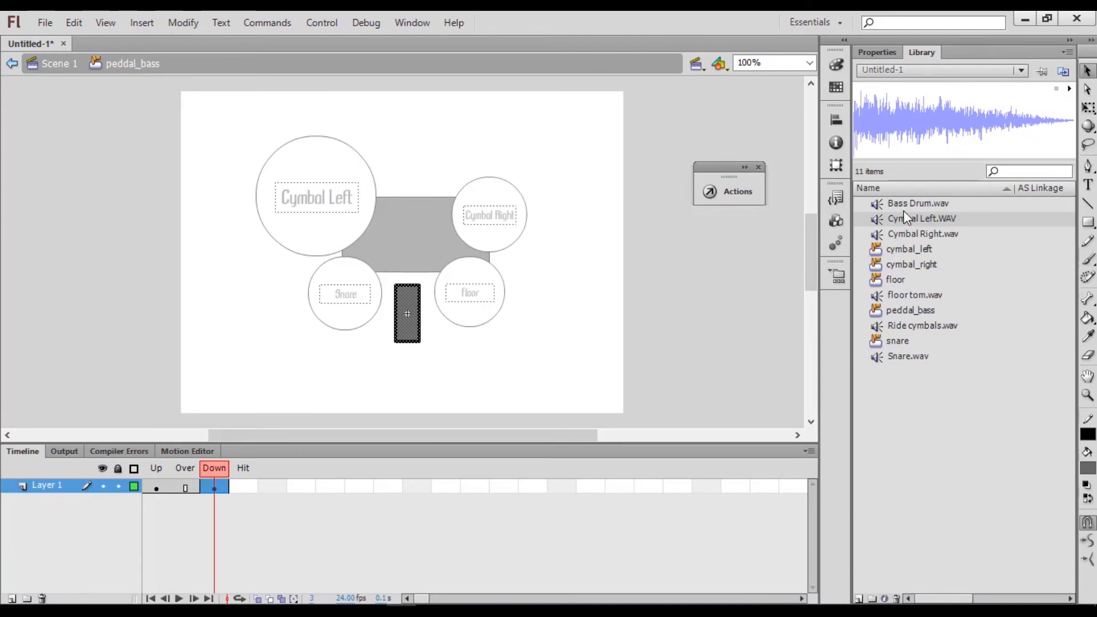
Attach Bass Drum.wav to the bass pedal button's Down keyframe and test the complete drum set from the main scene.
{"action": "left_click_drag", "start_coordinate": [903, 206], "coordinate": [407, 317]}
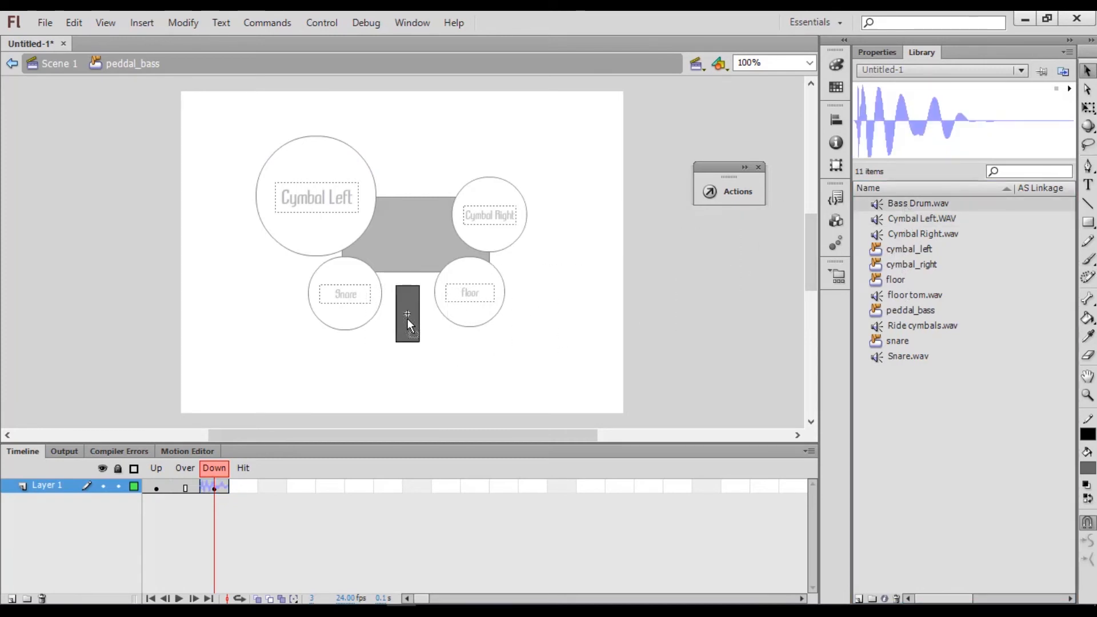
{"action": "double_click", "coordinate": [345, 381]}
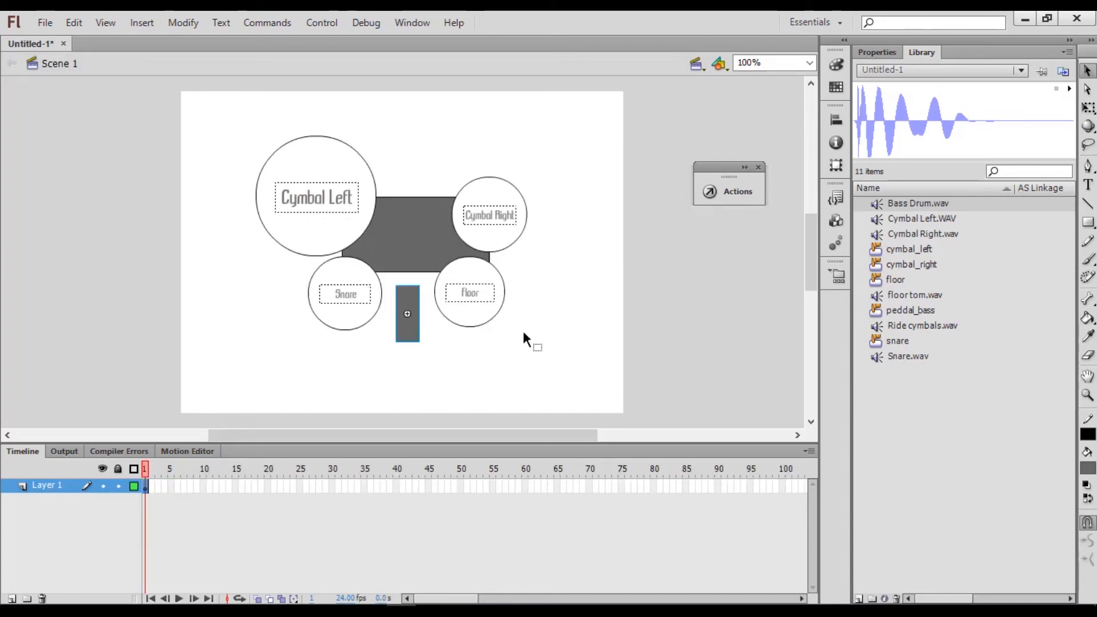
{"action": "left_click", "coordinate": [322, 22]}
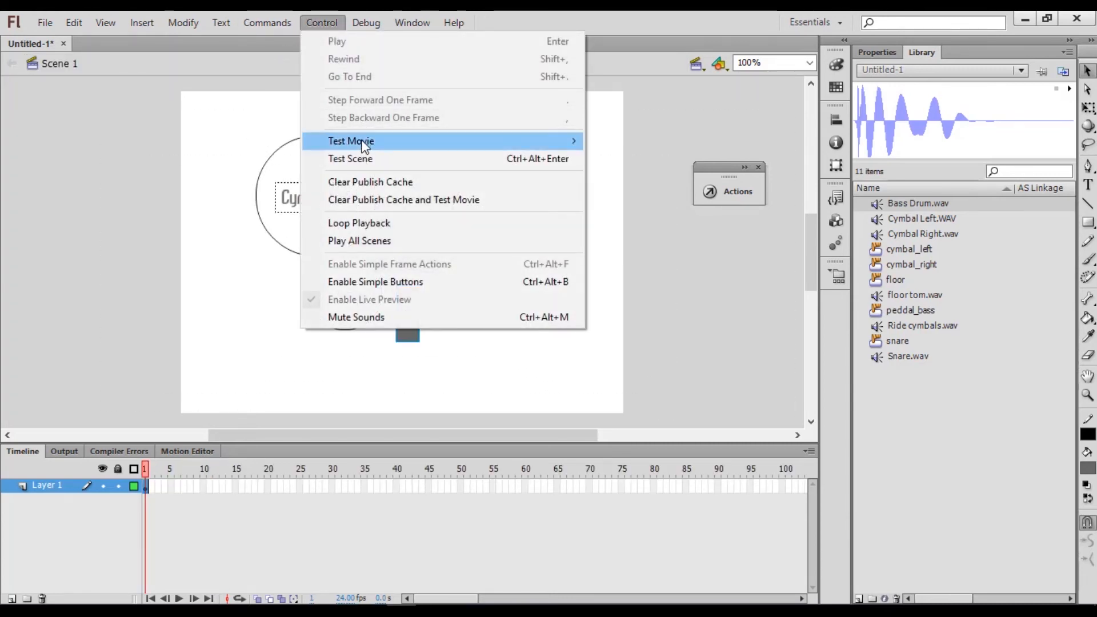
{"action": "mouse_move", "coordinate": [362, 143]}
{"action": "left_click", "coordinate": [693, 232]}
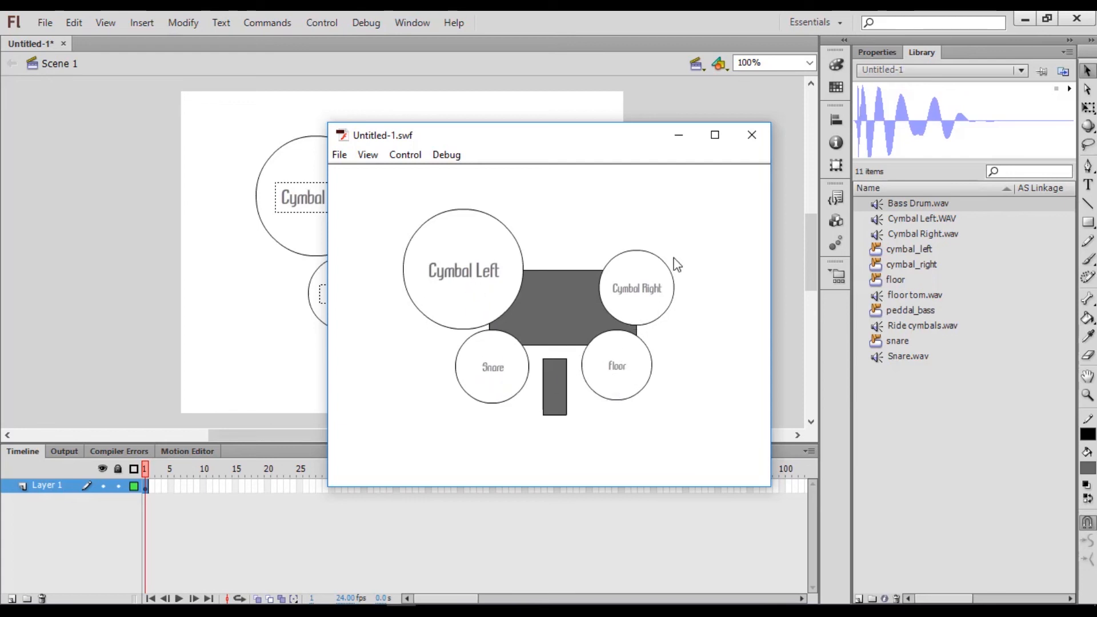
{"action": "left_click", "coordinate": [747, 143]}
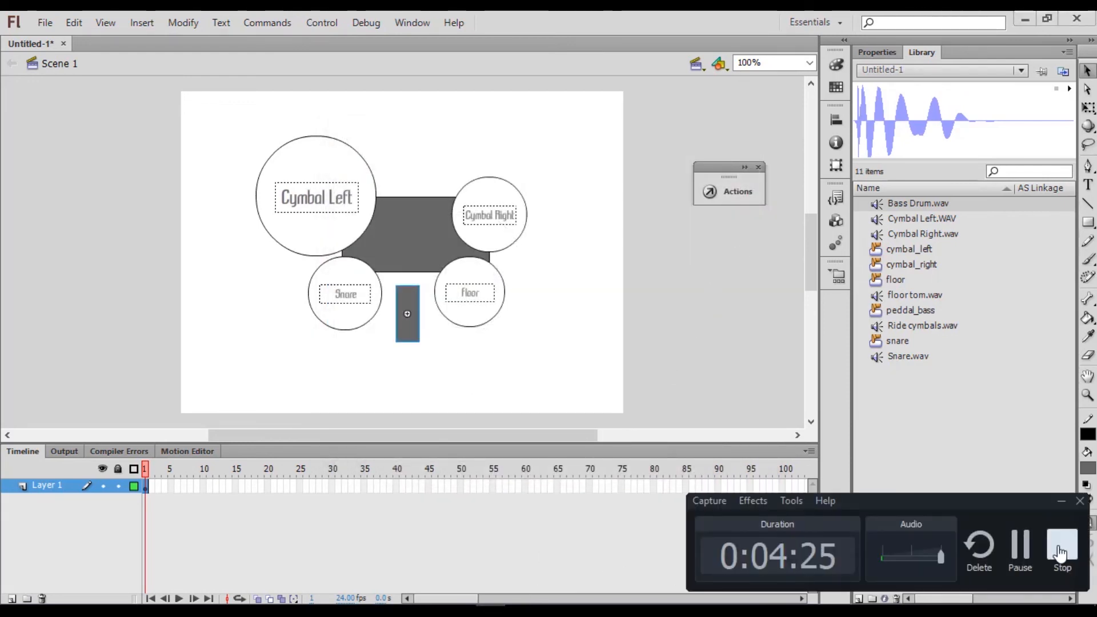
{"action": "left_click", "coordinate": [1061, 546]}
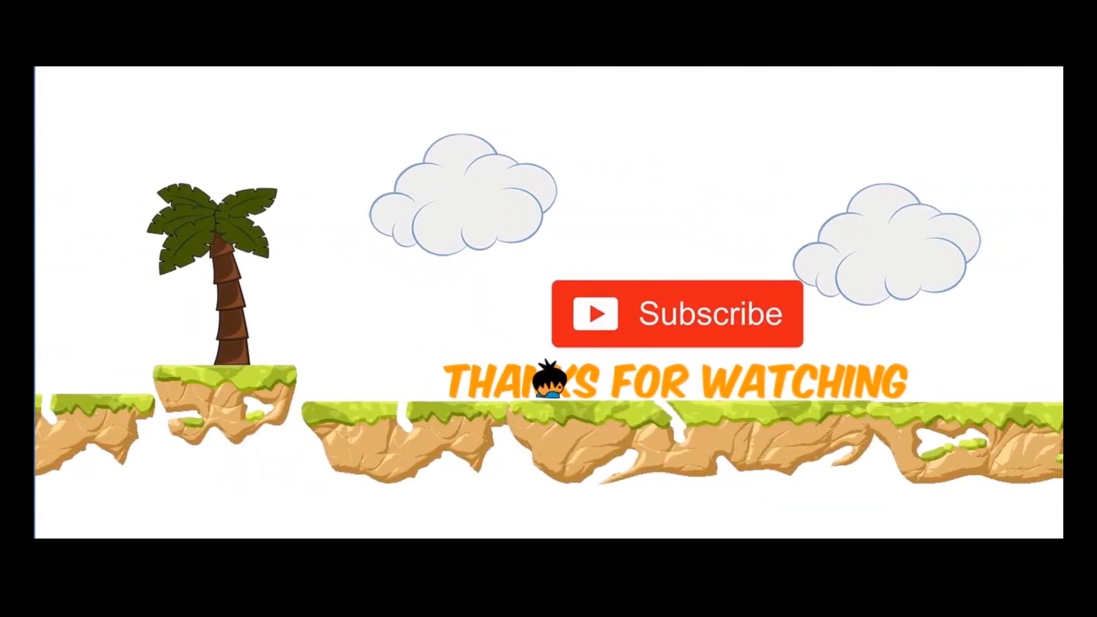